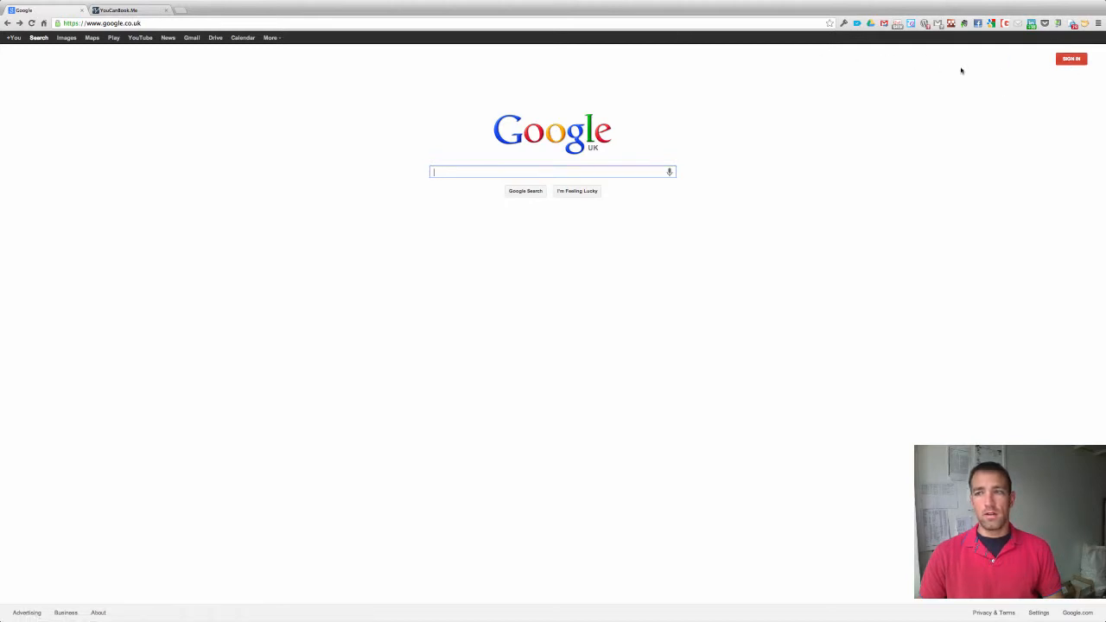
Go from the Google home page's Sign In to the Create a new Google Account form.
click(1072, 65)
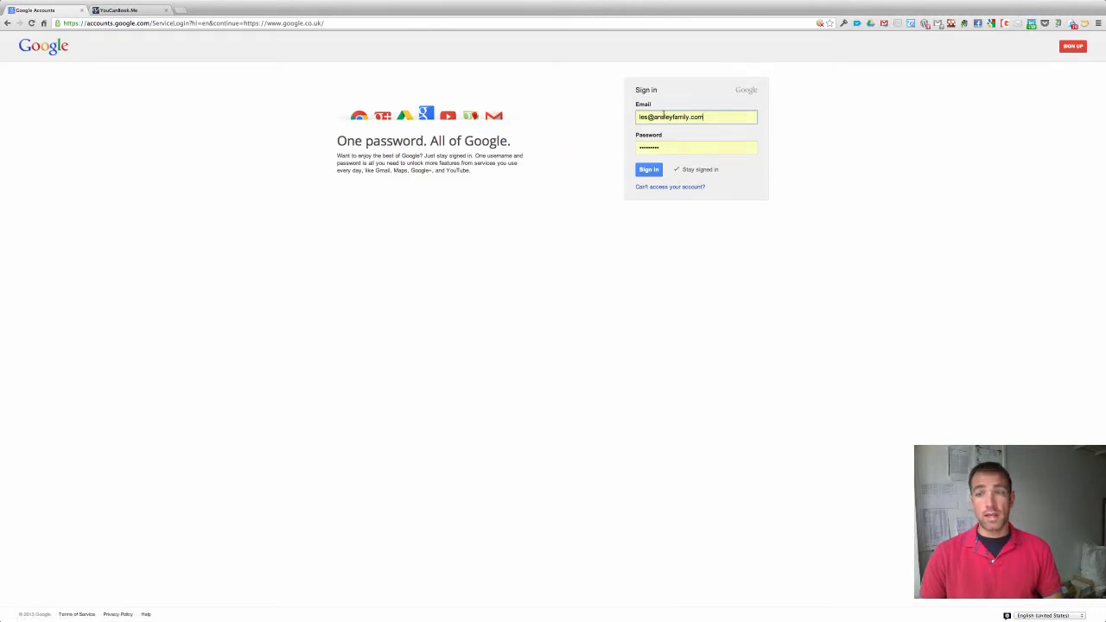
click(1071, 46)
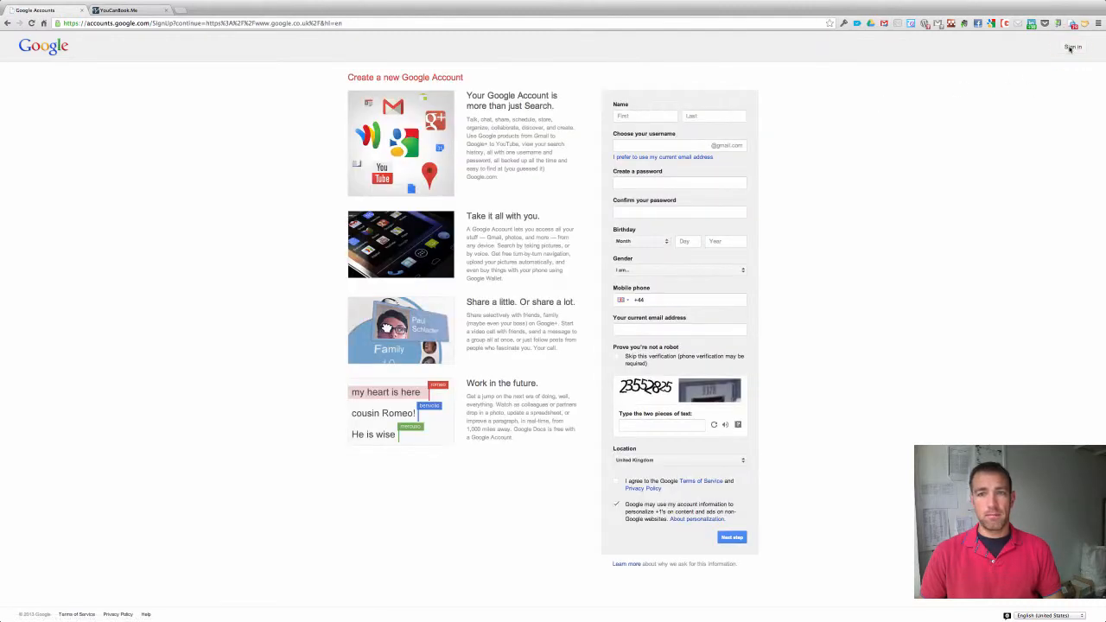
Enter the first and last name, choose to use the current email address, and set a password.
click(644, 115)
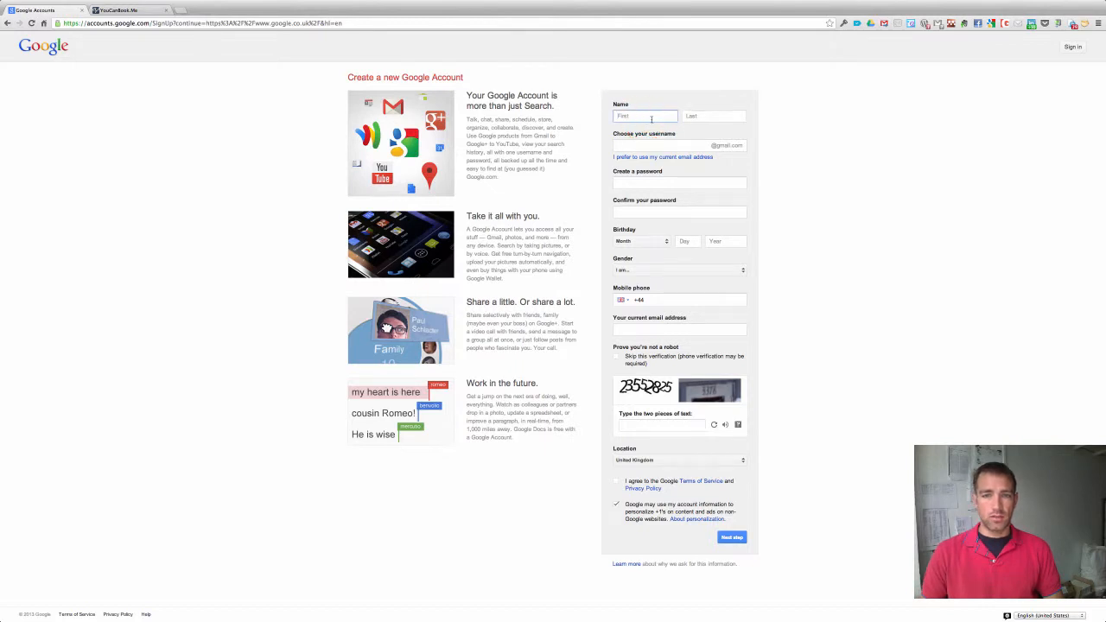
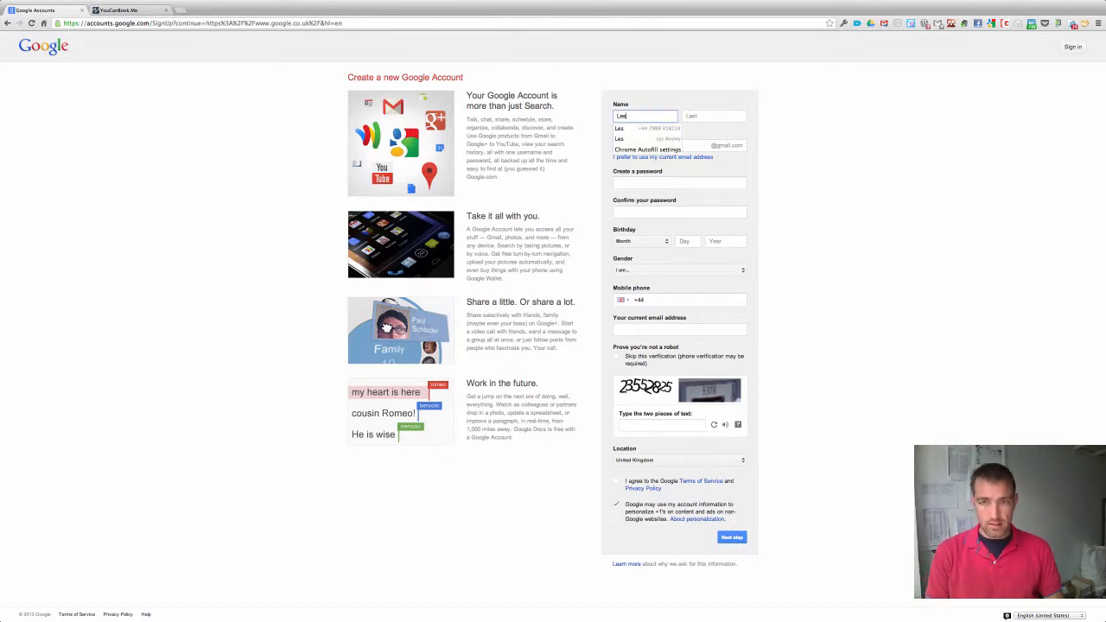
key(Tab)
key(Tab)
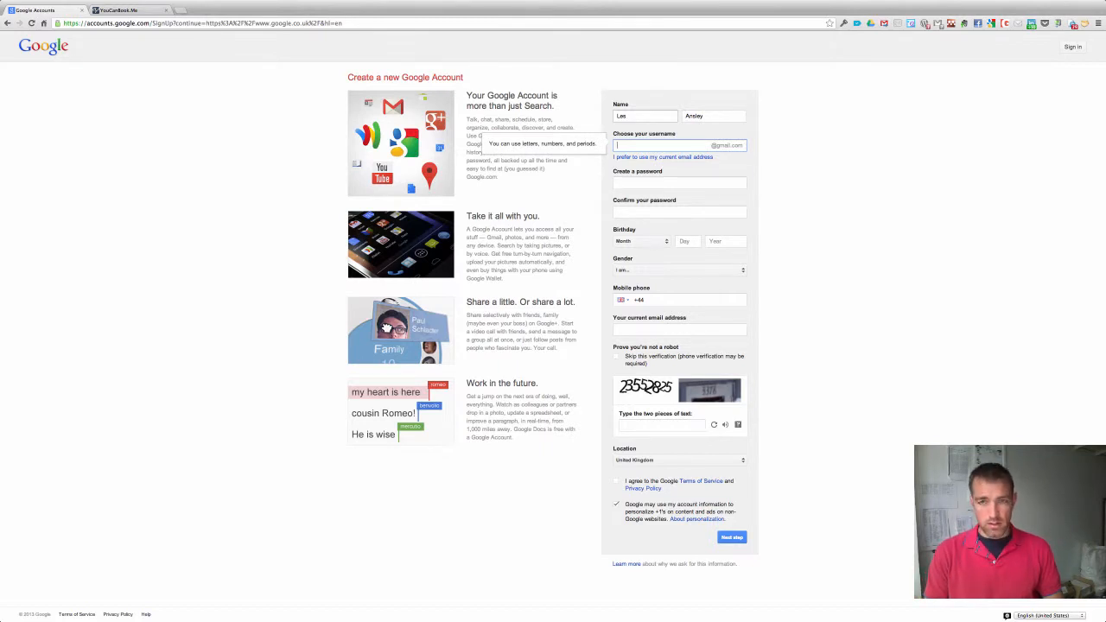
click(651, 158)
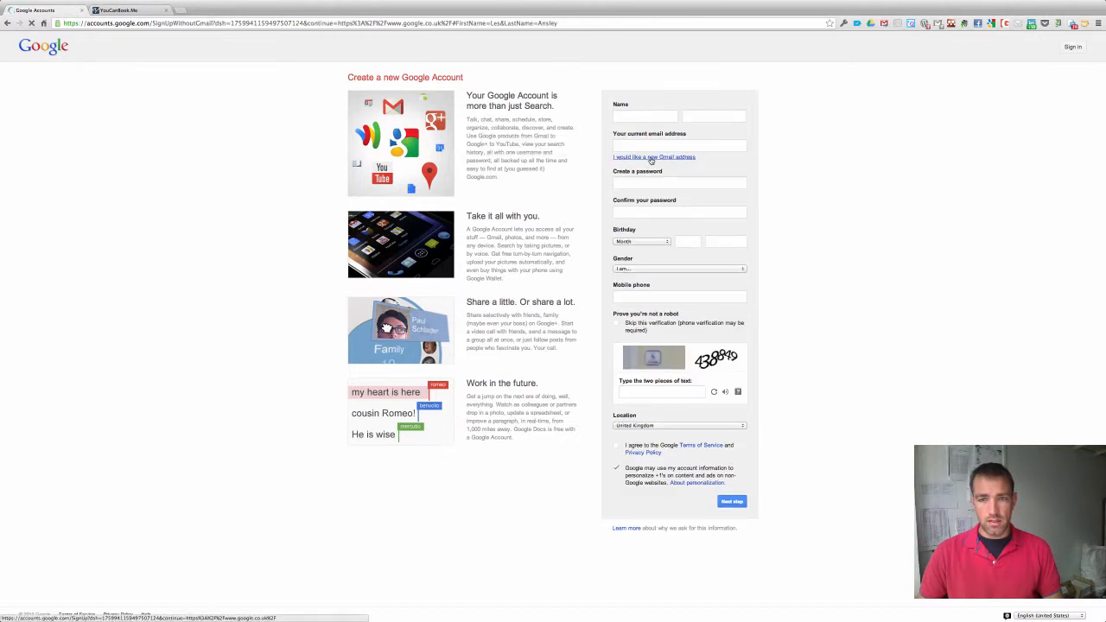
click(658, 145)
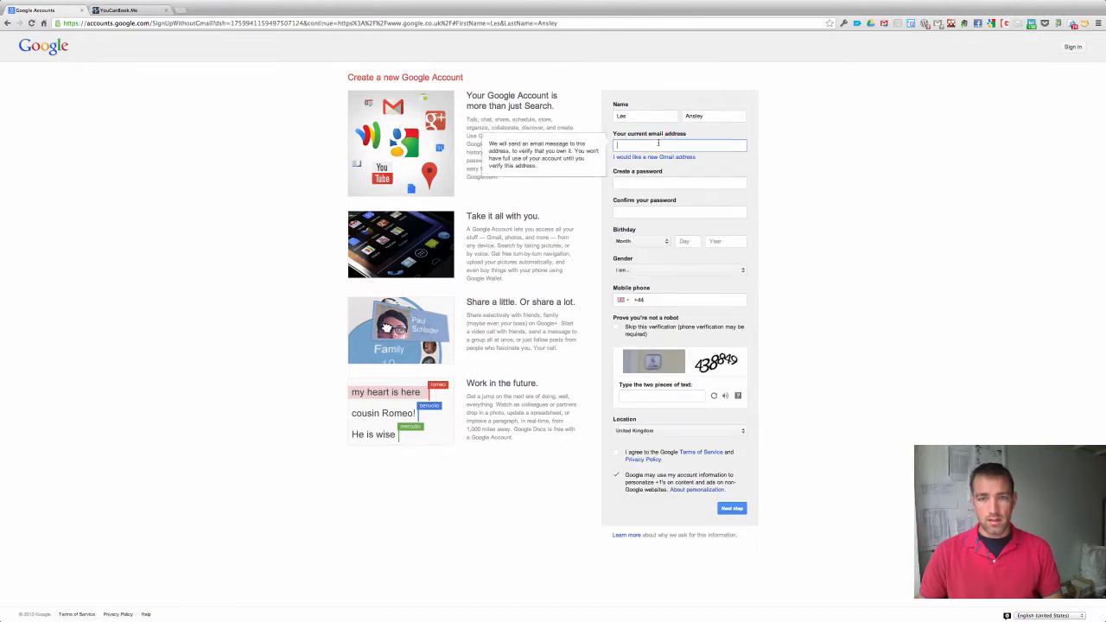
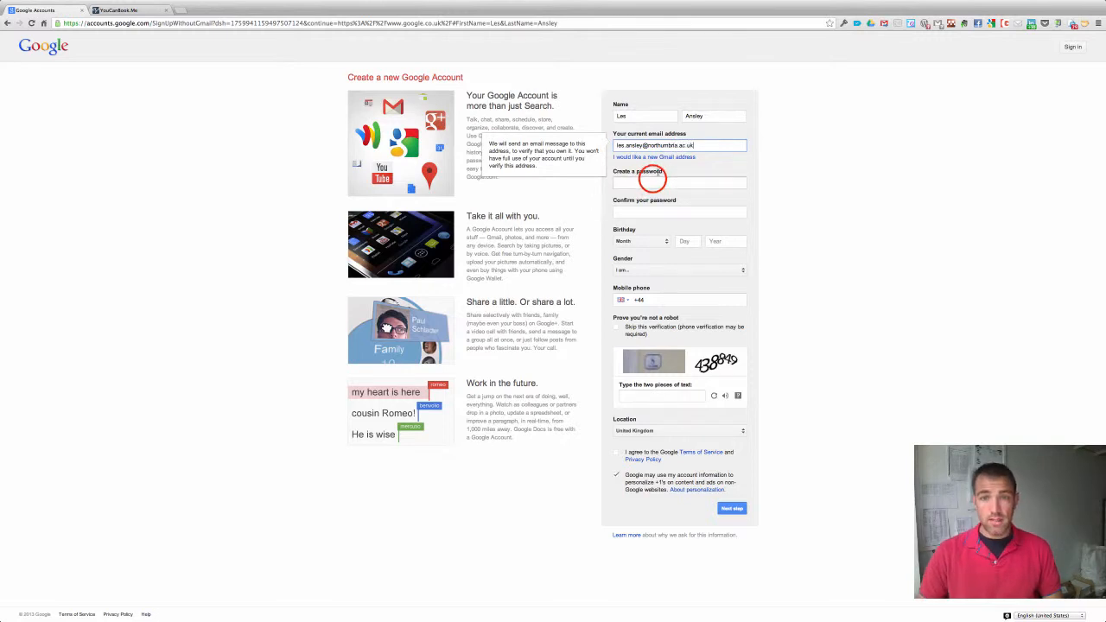
click(652, 180)
text(••••)
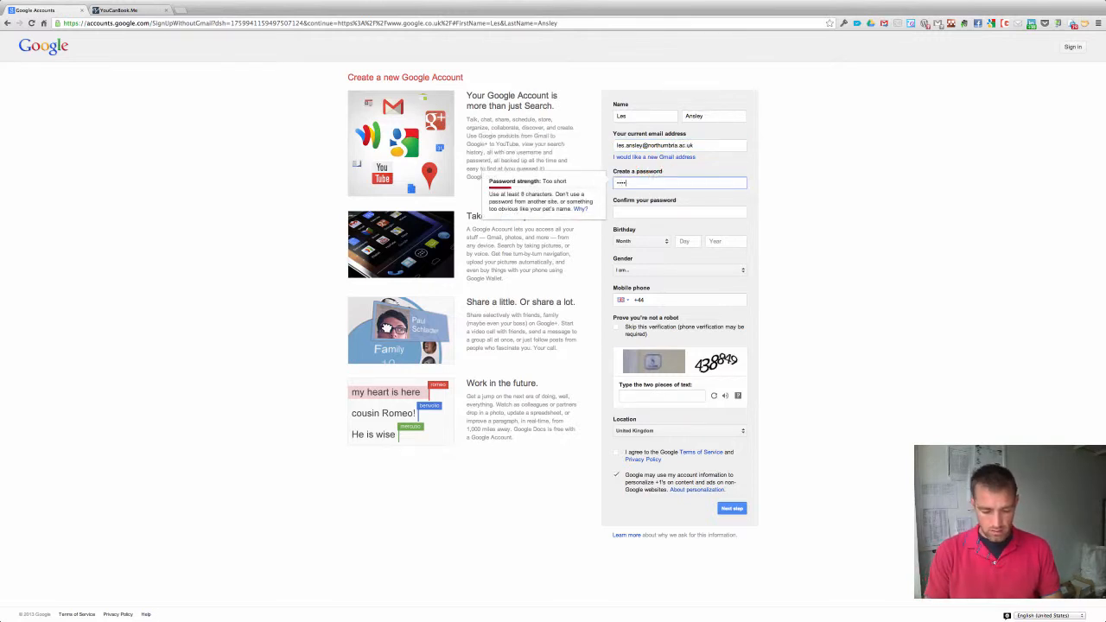
text(••••••)
key(Tab)
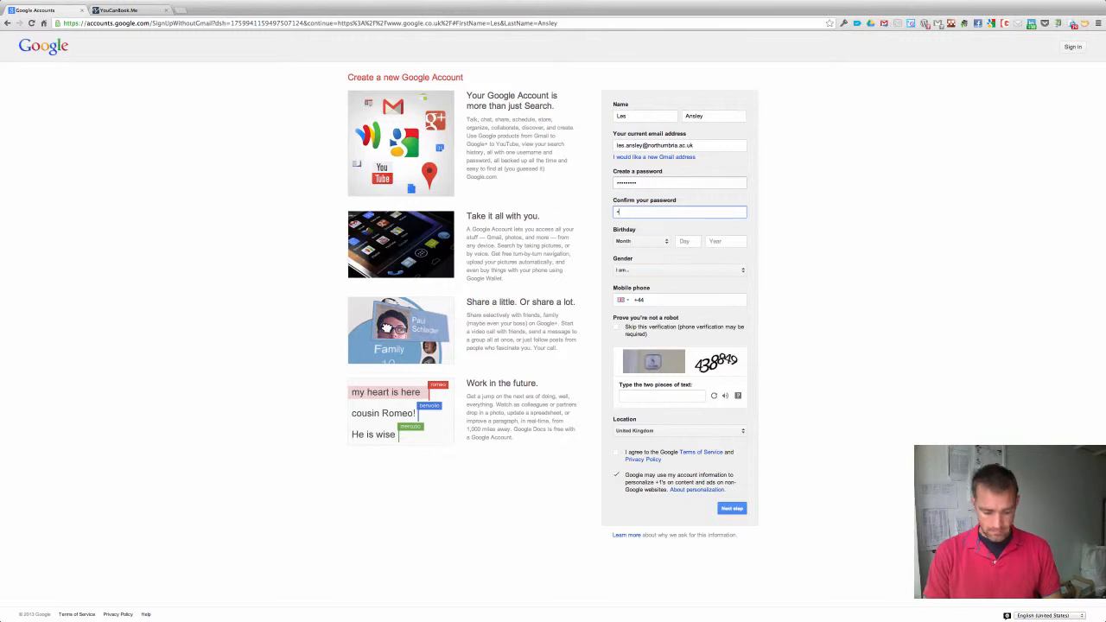
text(••••••••••)
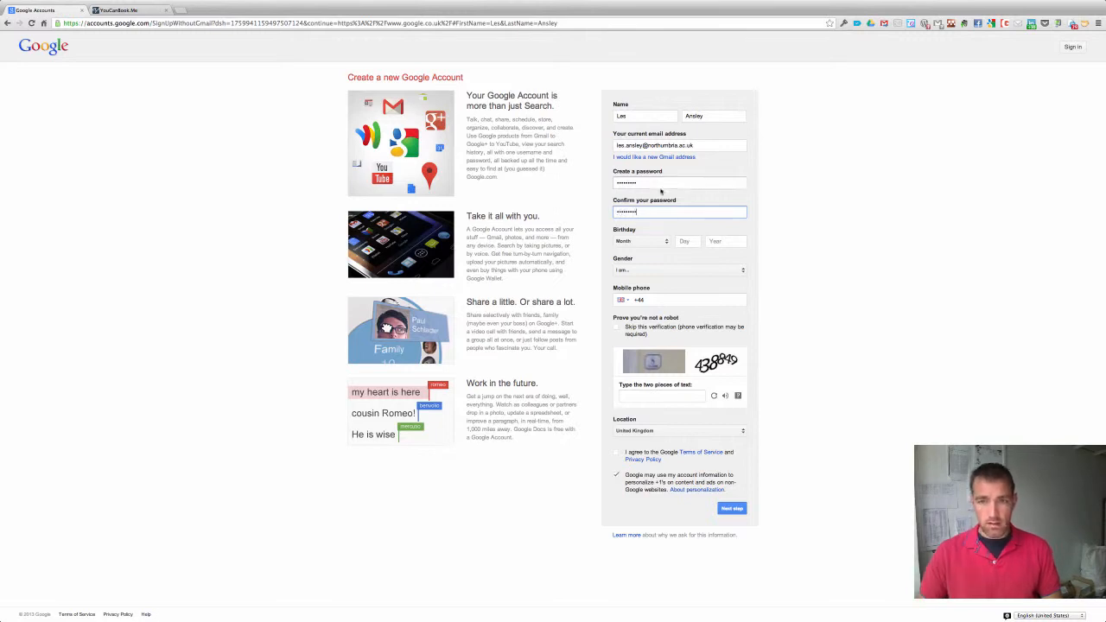
click(667, 242)
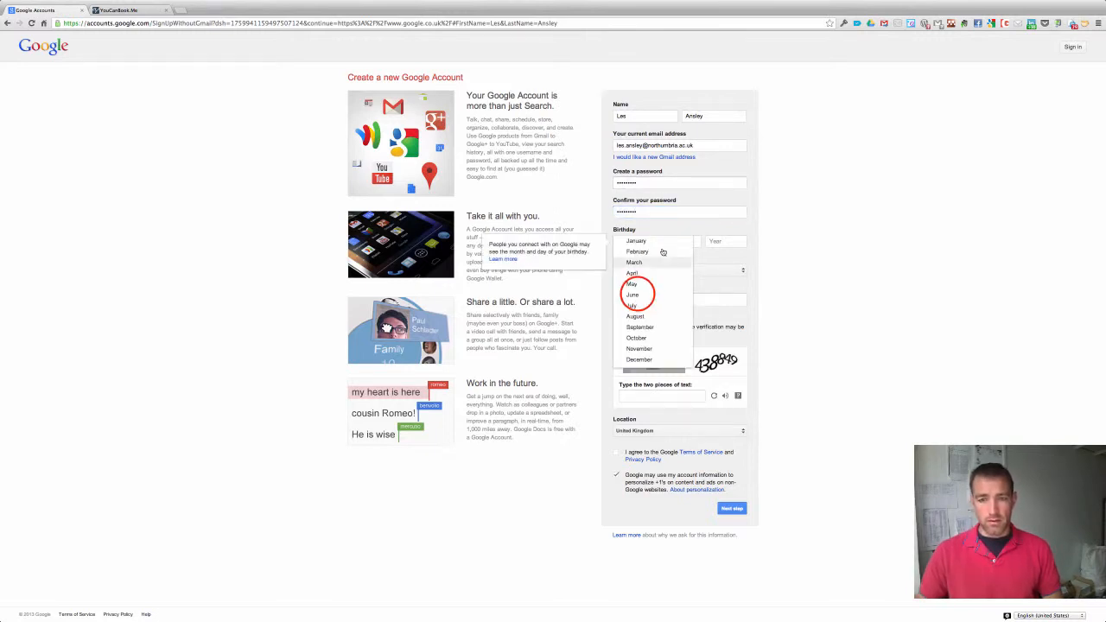
click(636, 295)
click(684, 241)
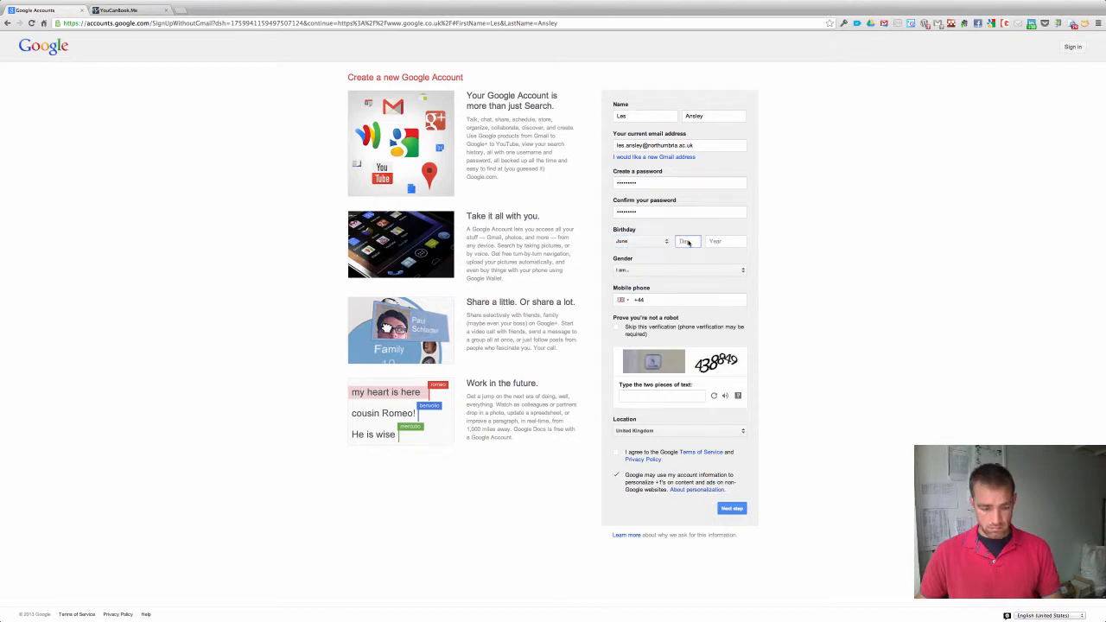
text(11)
click(710, 241)
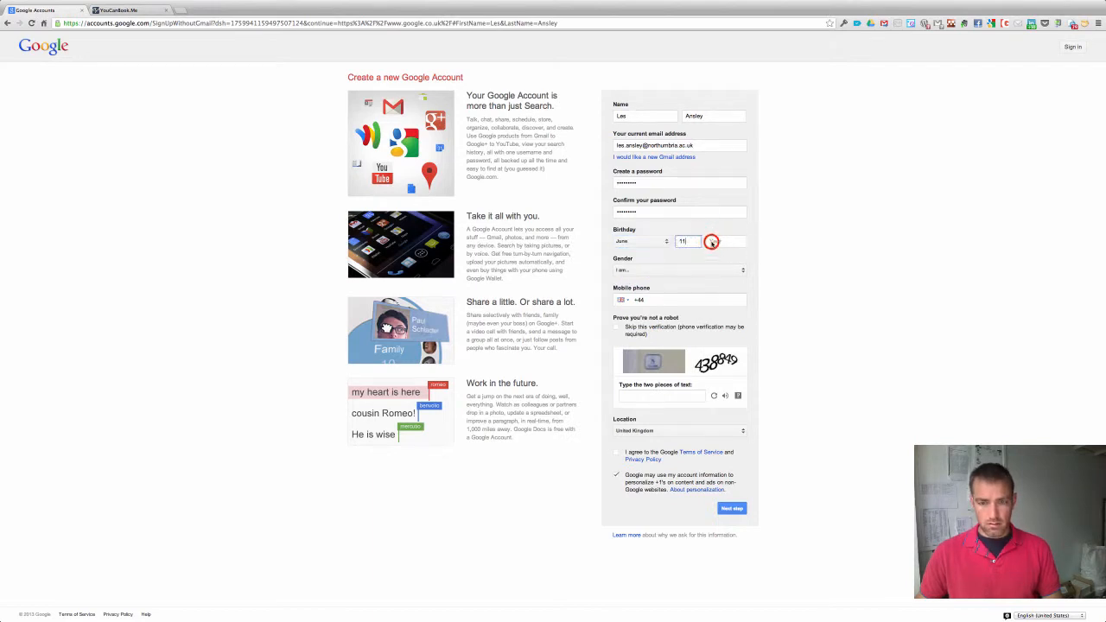
text(1974)
click(698, 273)
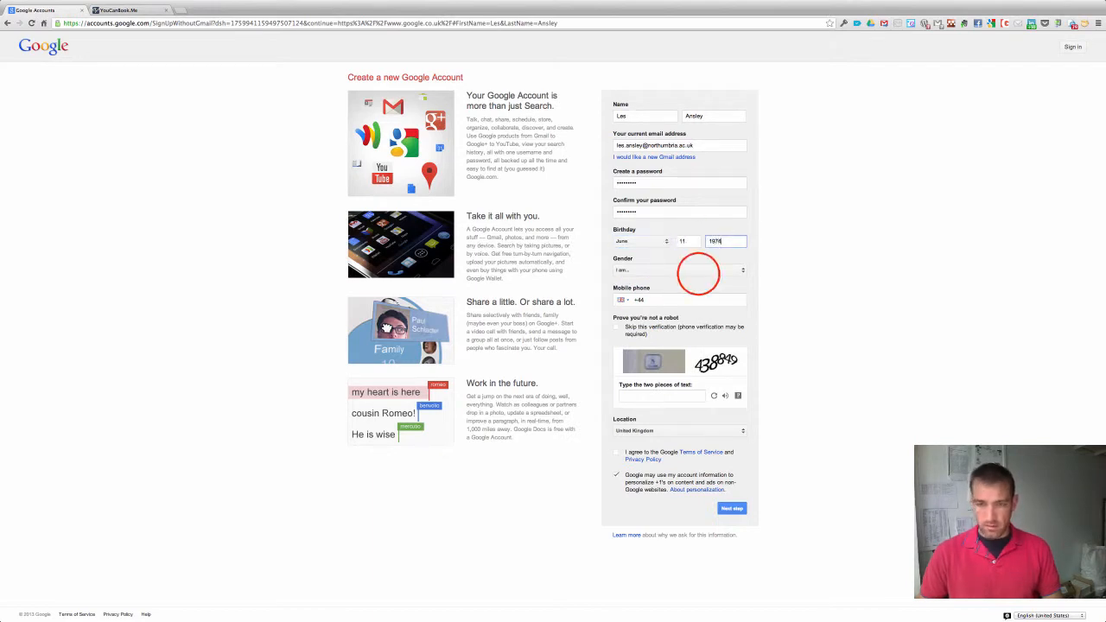
click(666, 281)
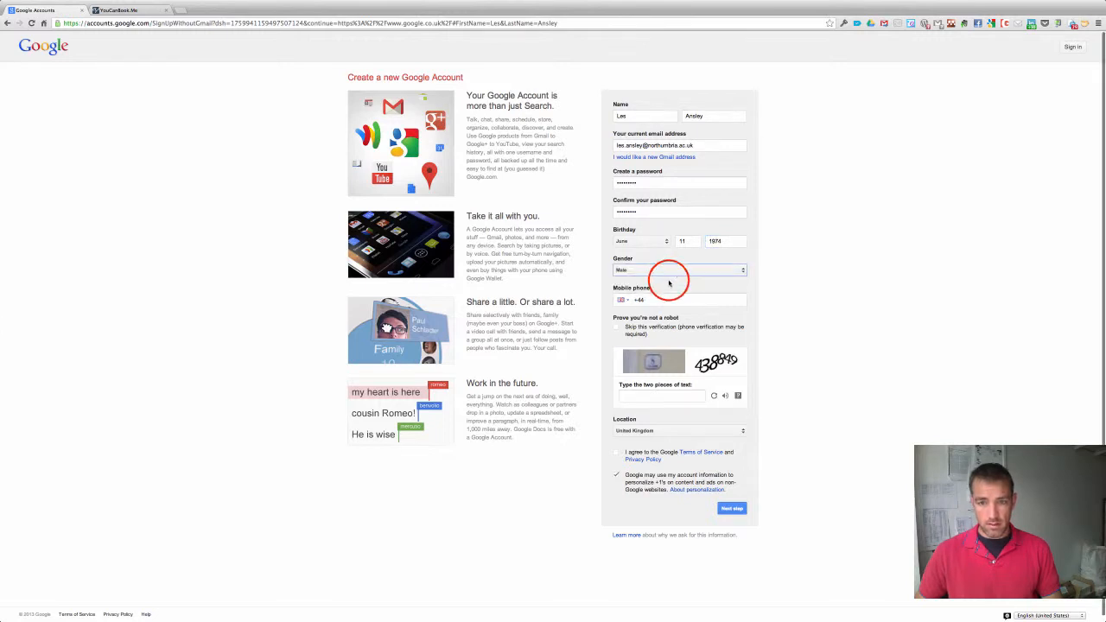
click(665, 299)
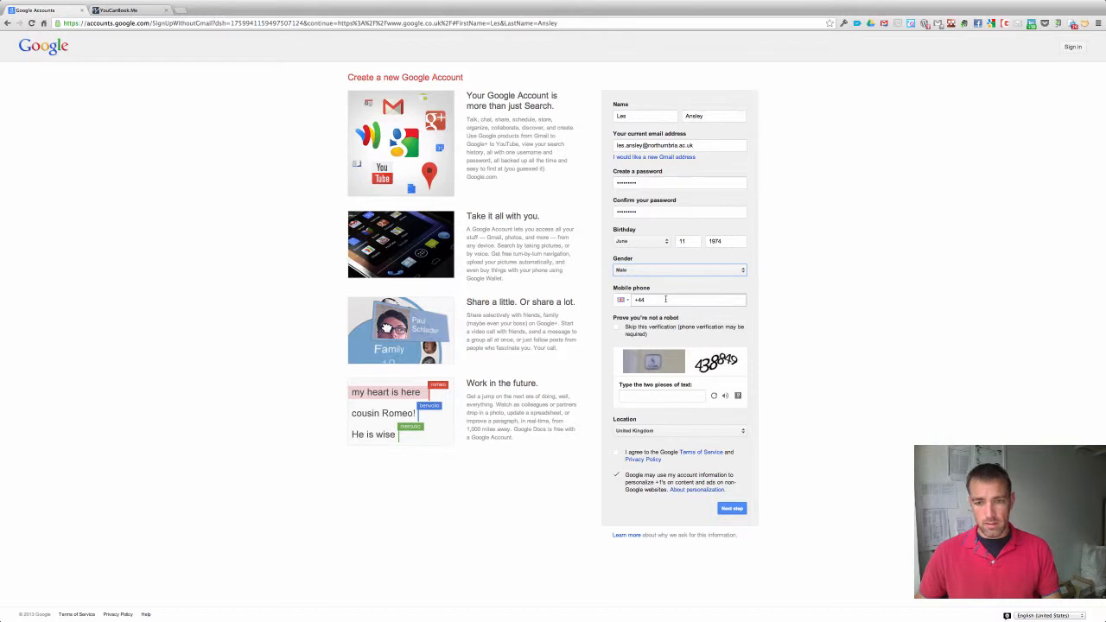
scroll(666, 334, down, 1)
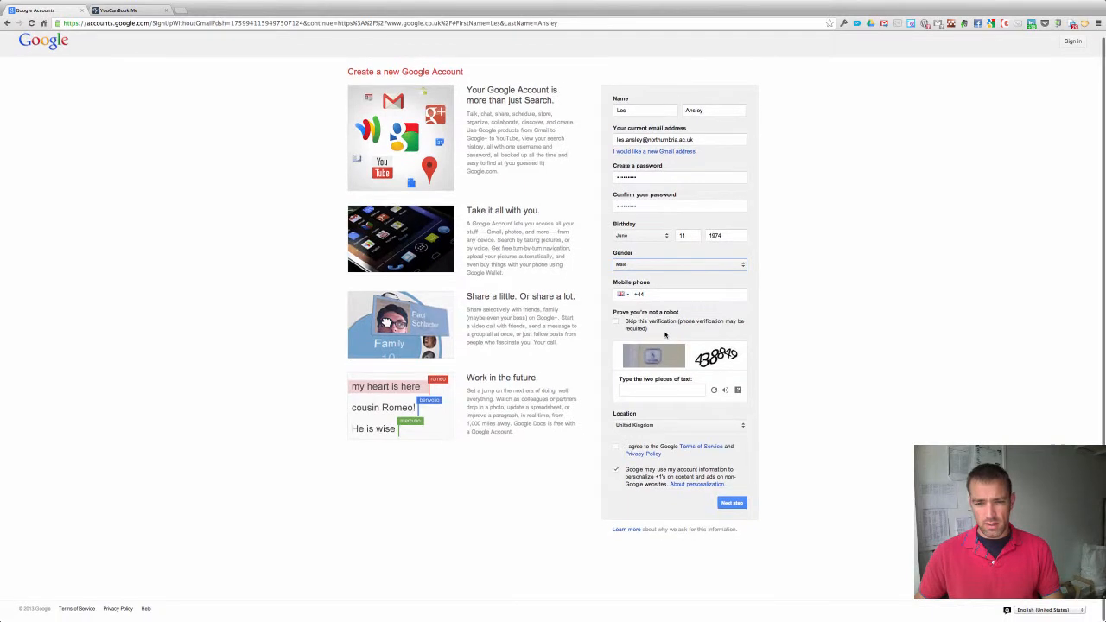
Enter the CAPTCHA text, accept the Terms, decline personalised ads, and submit the sign-up.
click(657, 388)
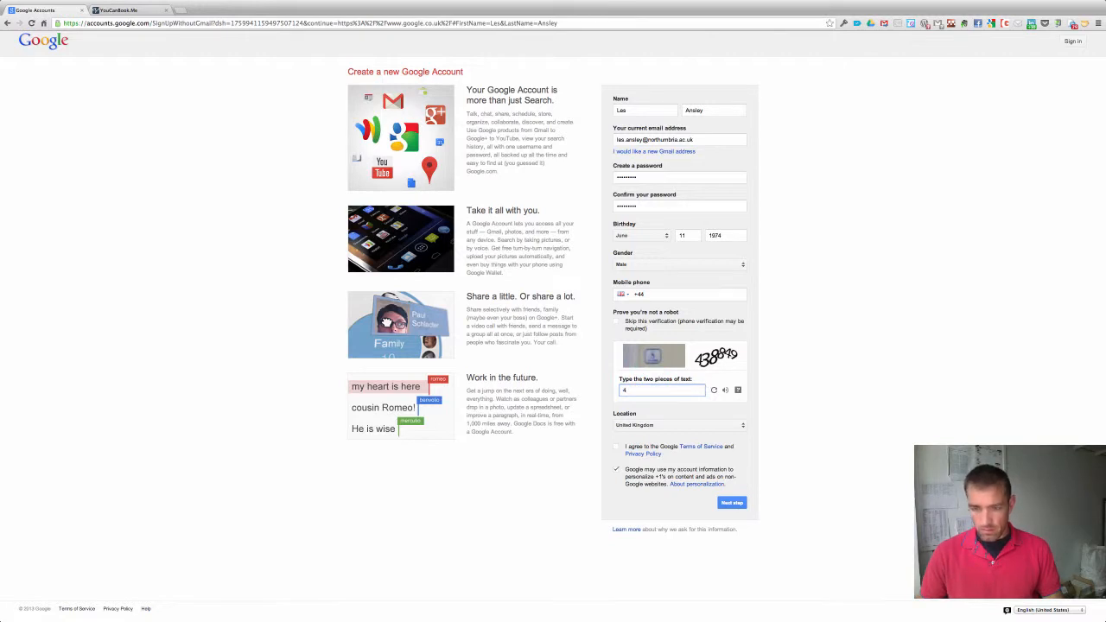
text(438849)
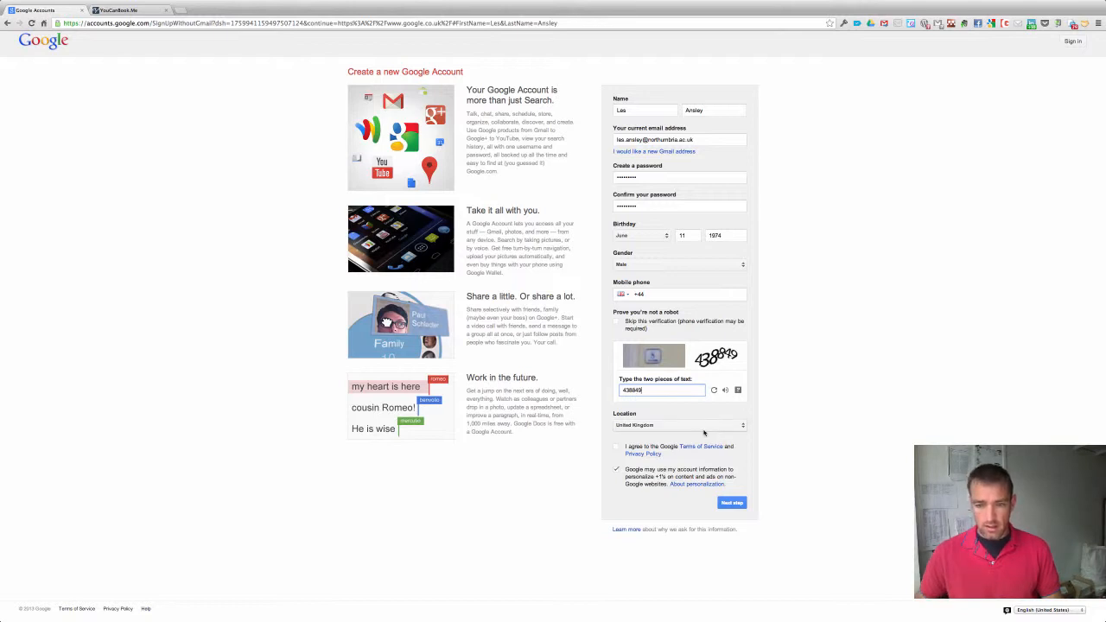
click(617, 447)
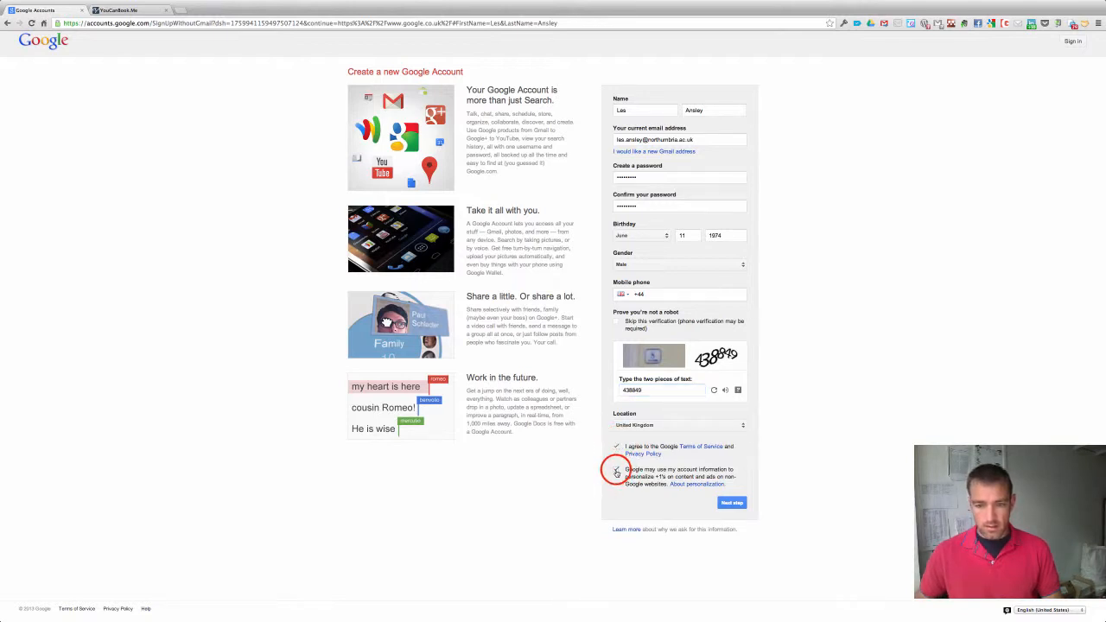
click(616, 470)
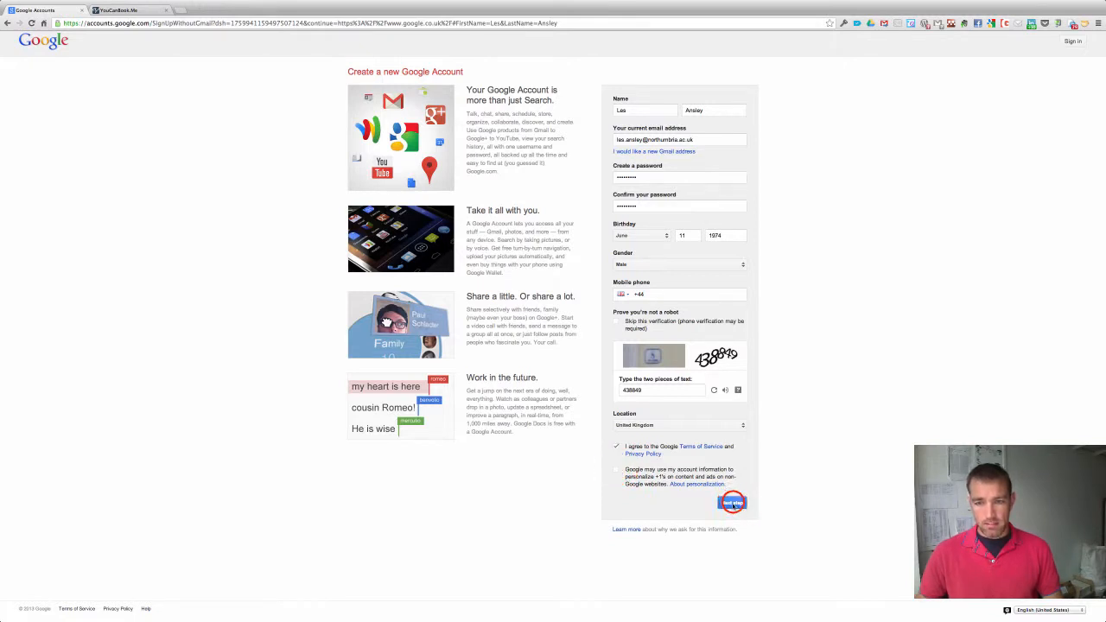
click(732, 504)
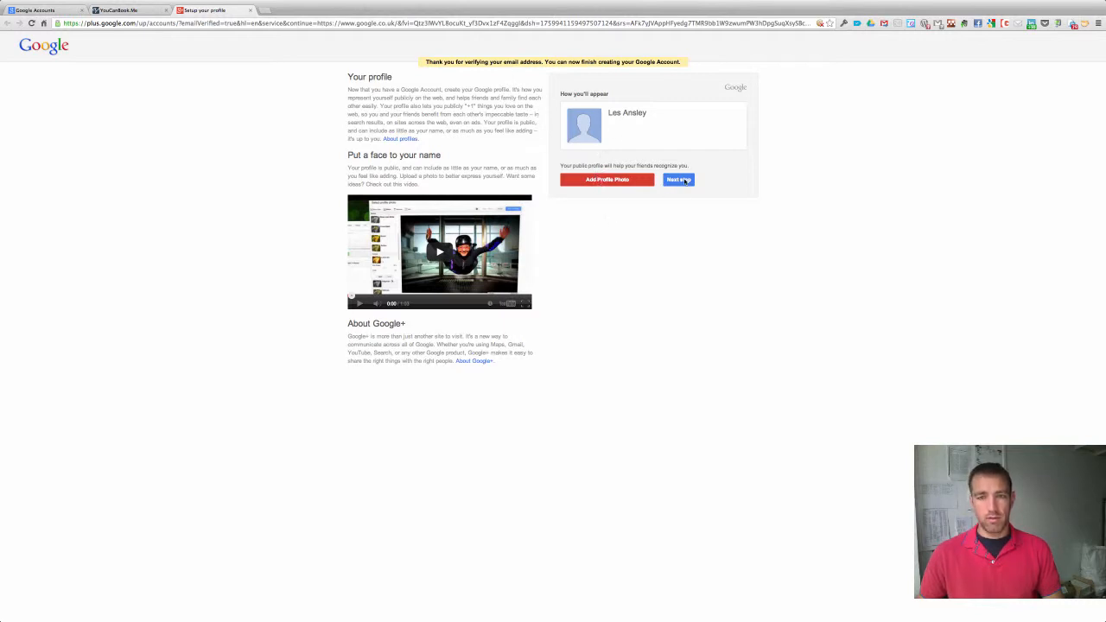
Skip the profile photo step and click Get started on the Welcome page.
click(685, 180)
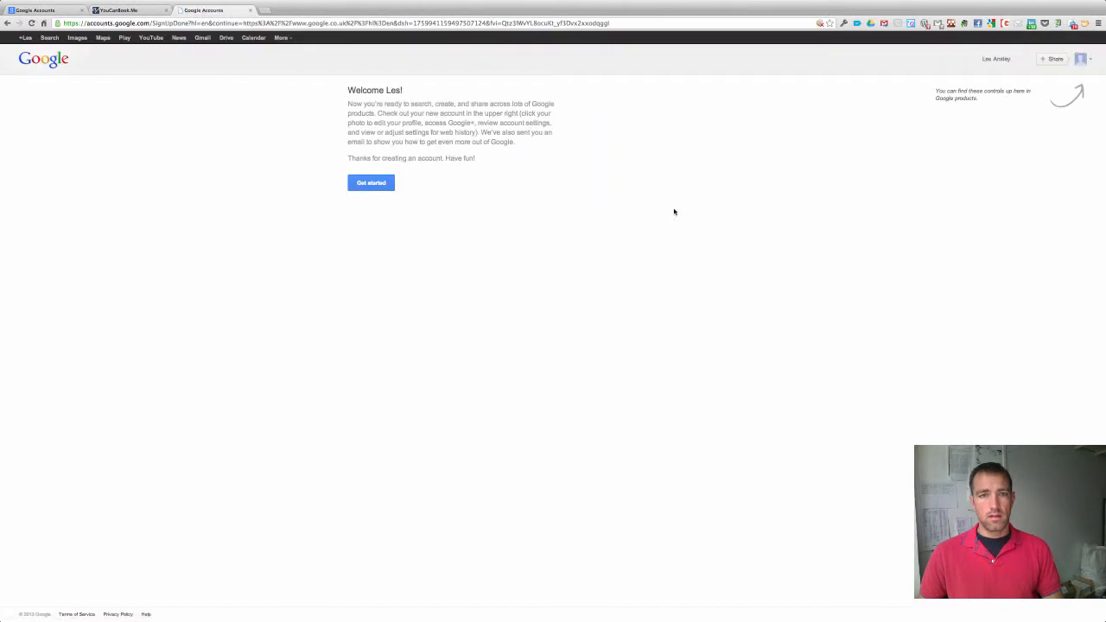
click(376, 185)
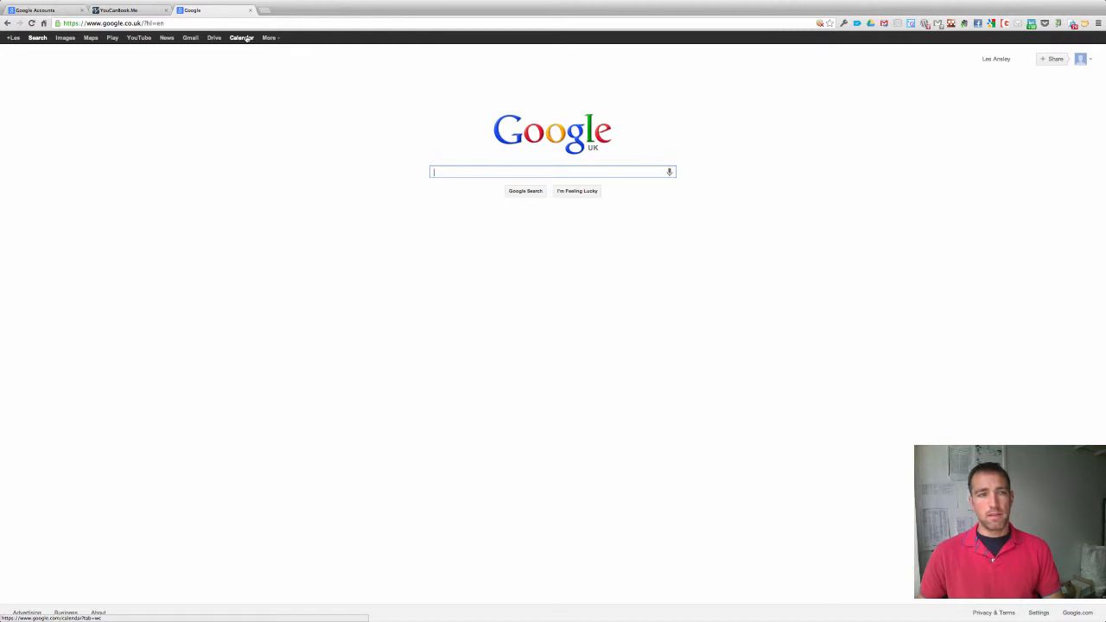
On the YouCanBook.me tab, start the Get Your Free Account signup.
click(119, 10)
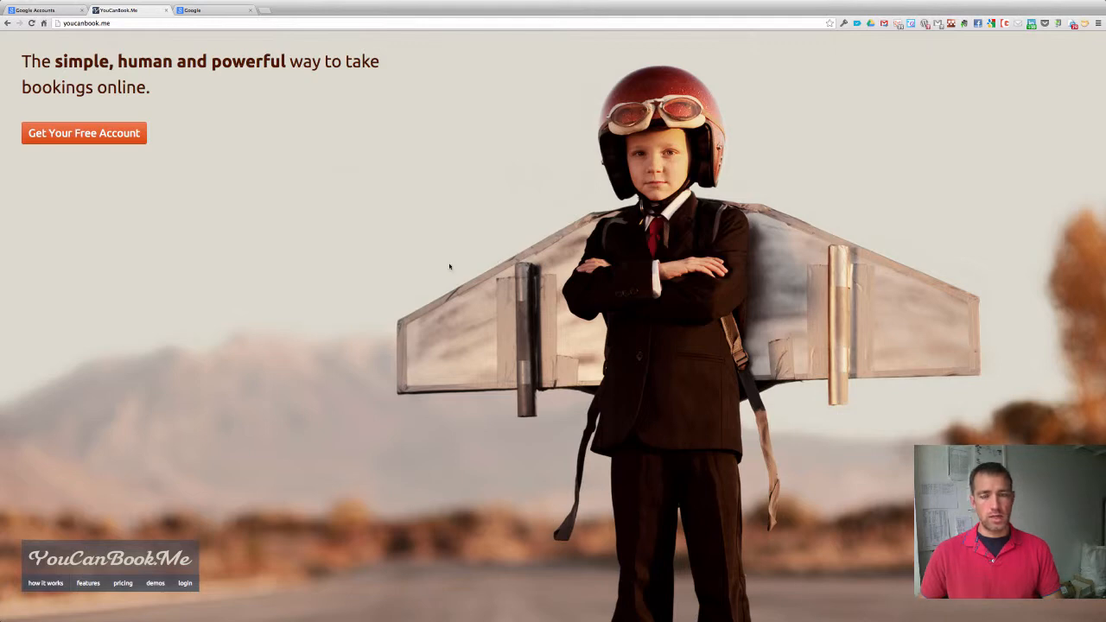
click(102, 134)
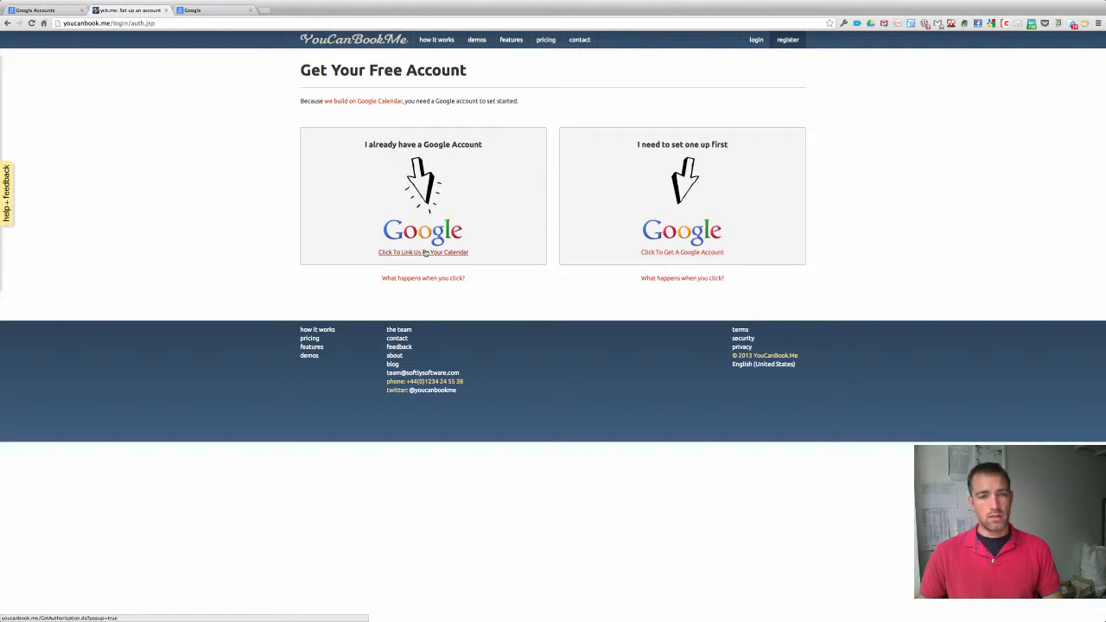
Link YouCanBook.me to the Google calendar and allow it calendar access.
click(424, 252)
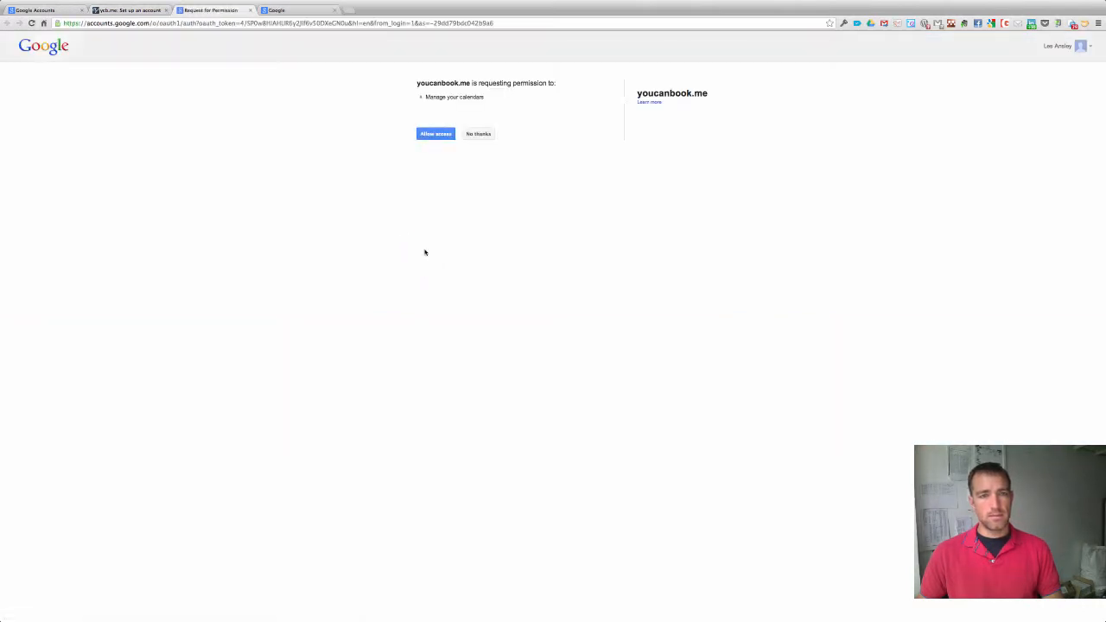
click(435, 135)
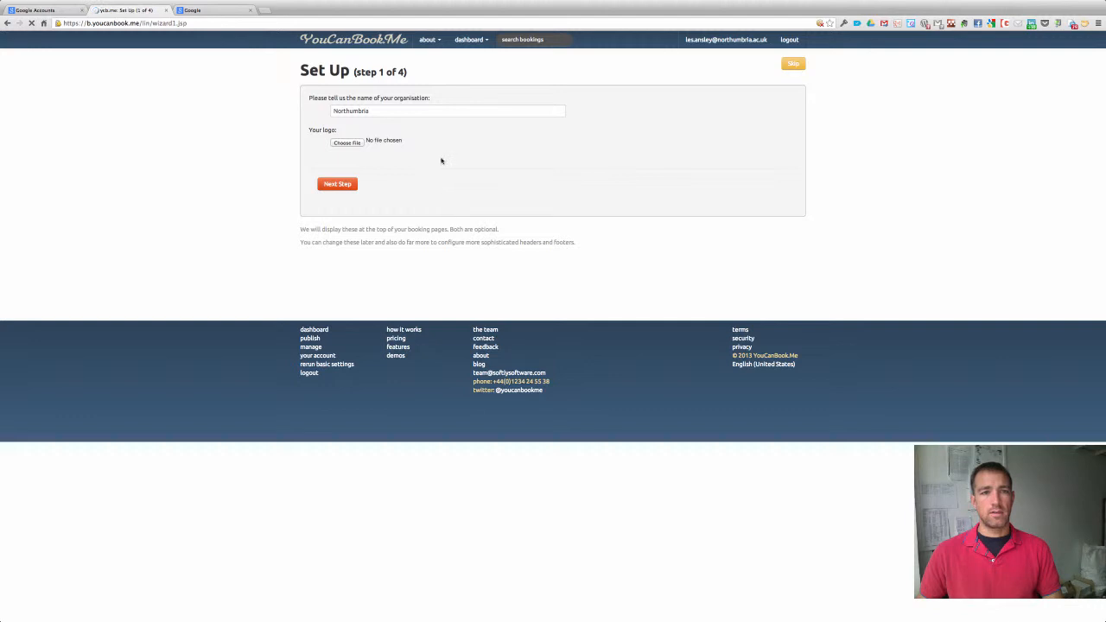
Name the organisation 'Northumbria University' and continue to the page address step.
click(407, 110)
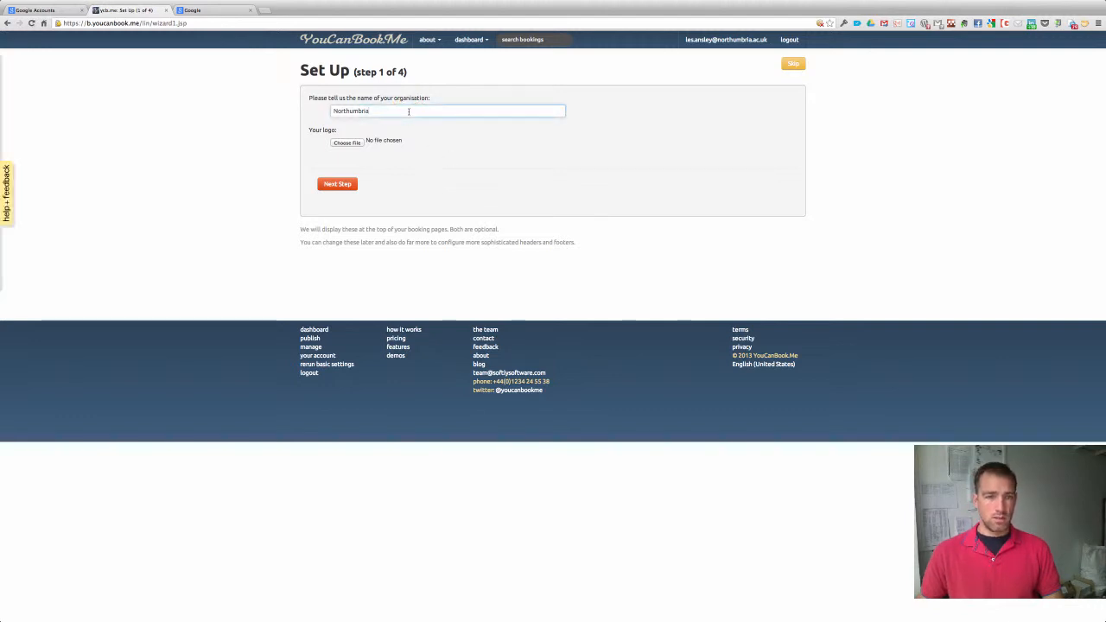
text(Univers)
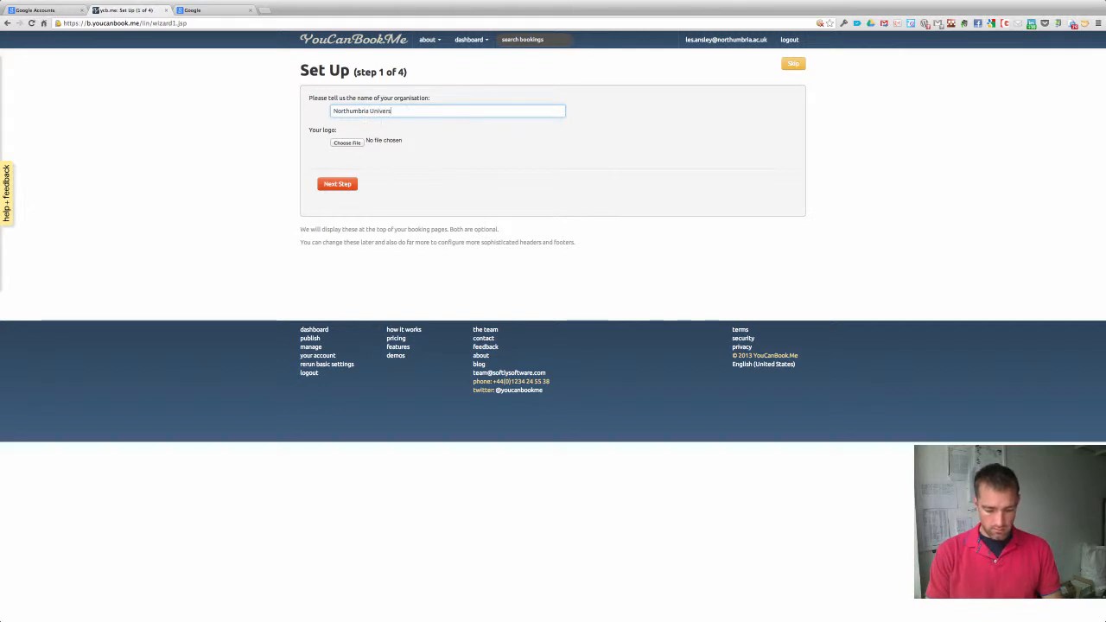
text(ity)
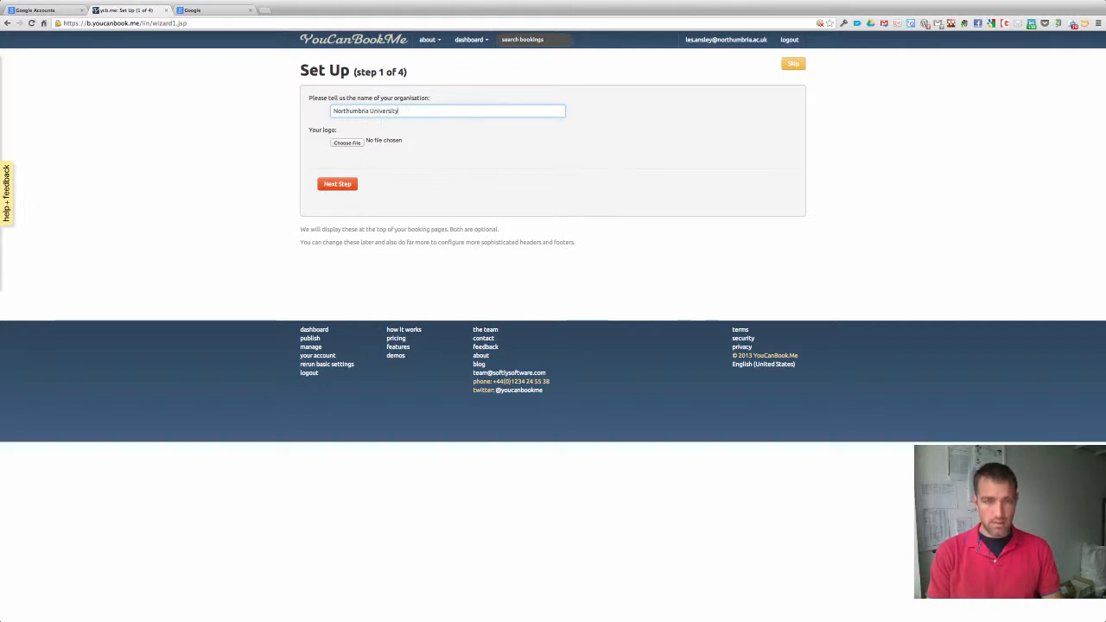
click(335, 185)
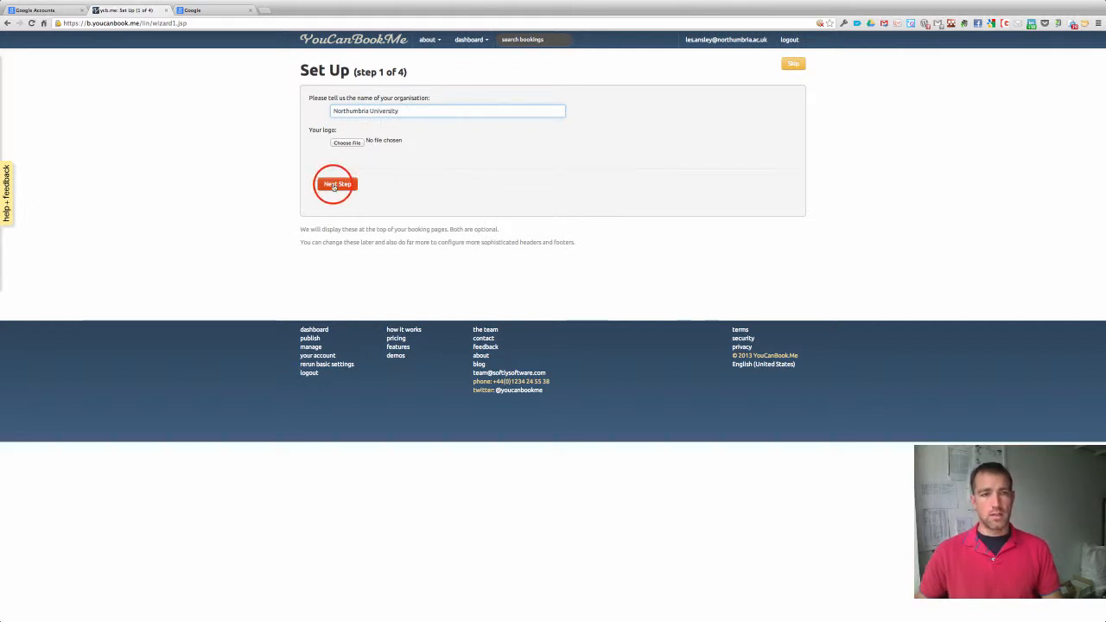
click(334, 186)
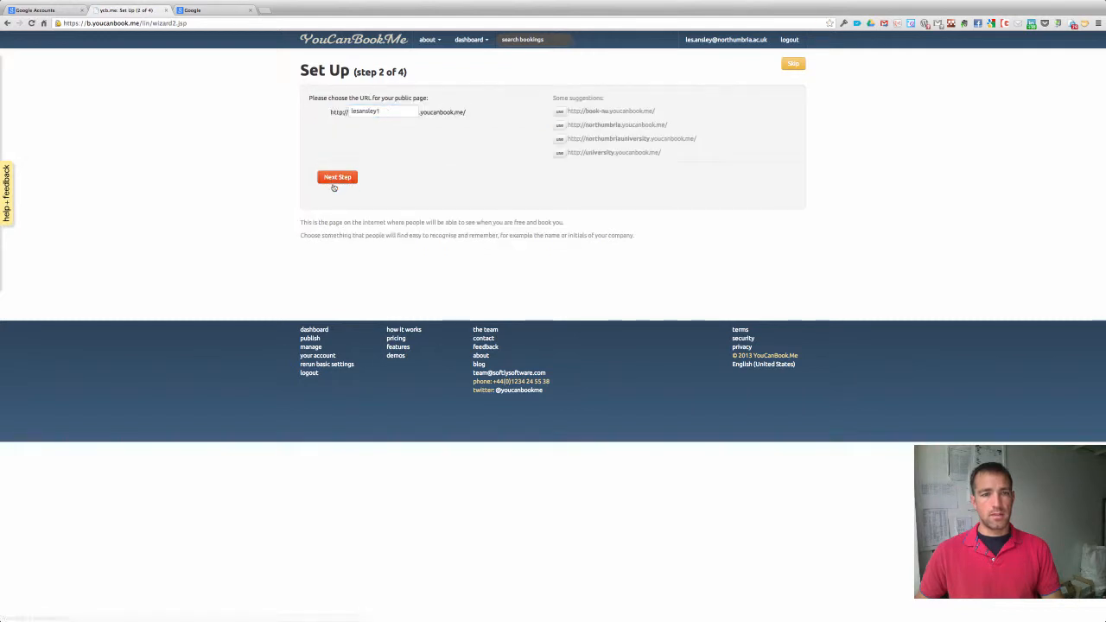
Replace the suggested booking-page URL with a custom name-based subdomain and continue.
click(381, 110)
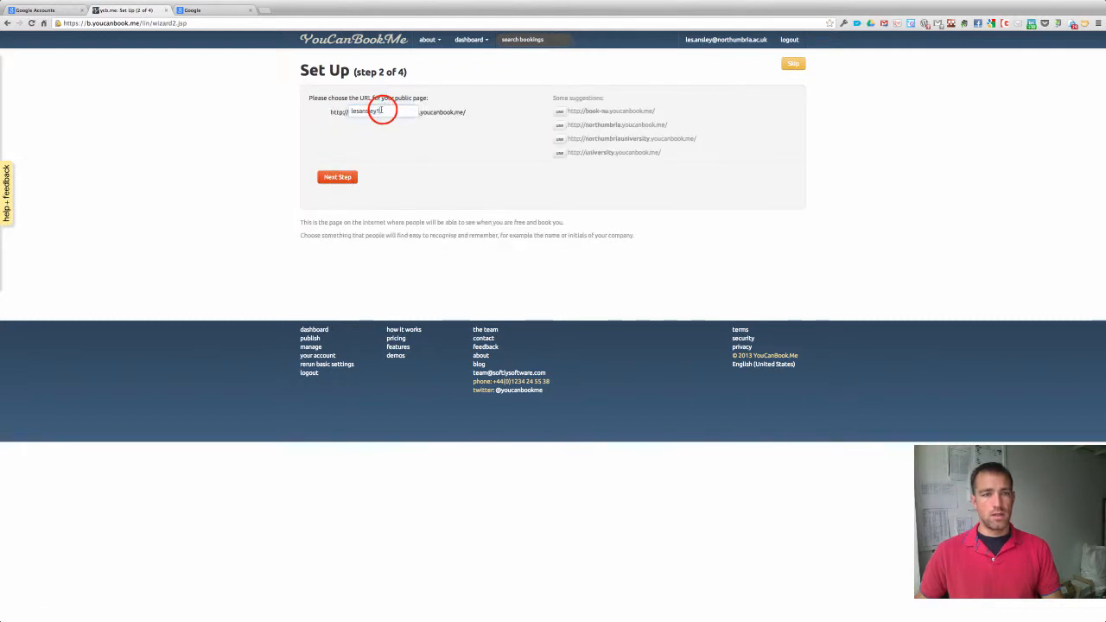
drag(381, 111, 347, 111)
text(t)
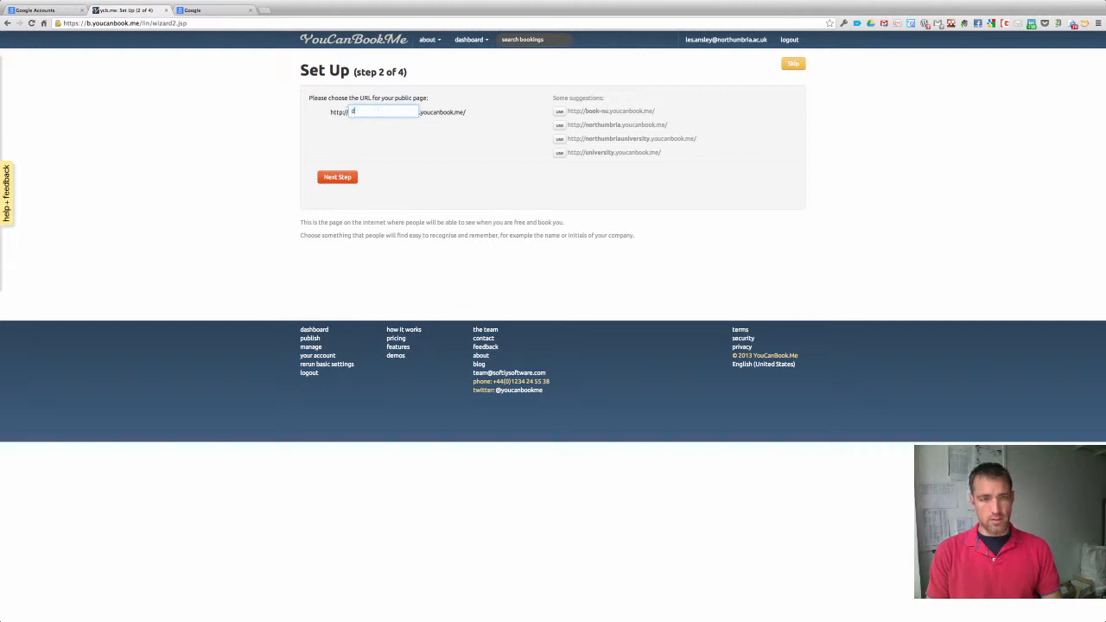
text(ransley)
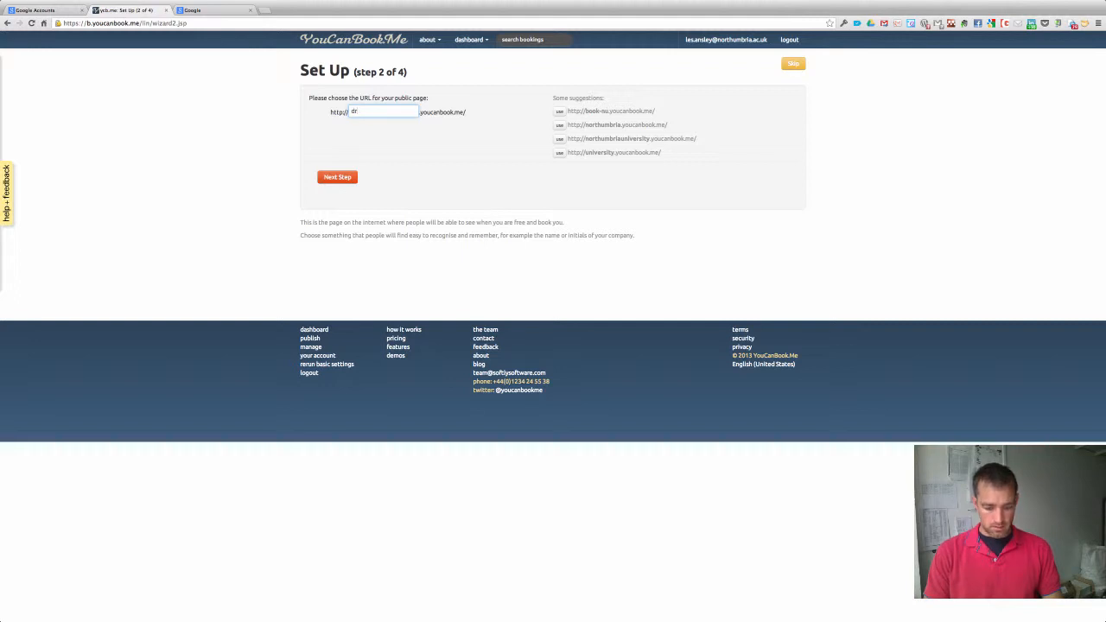
text(ey)
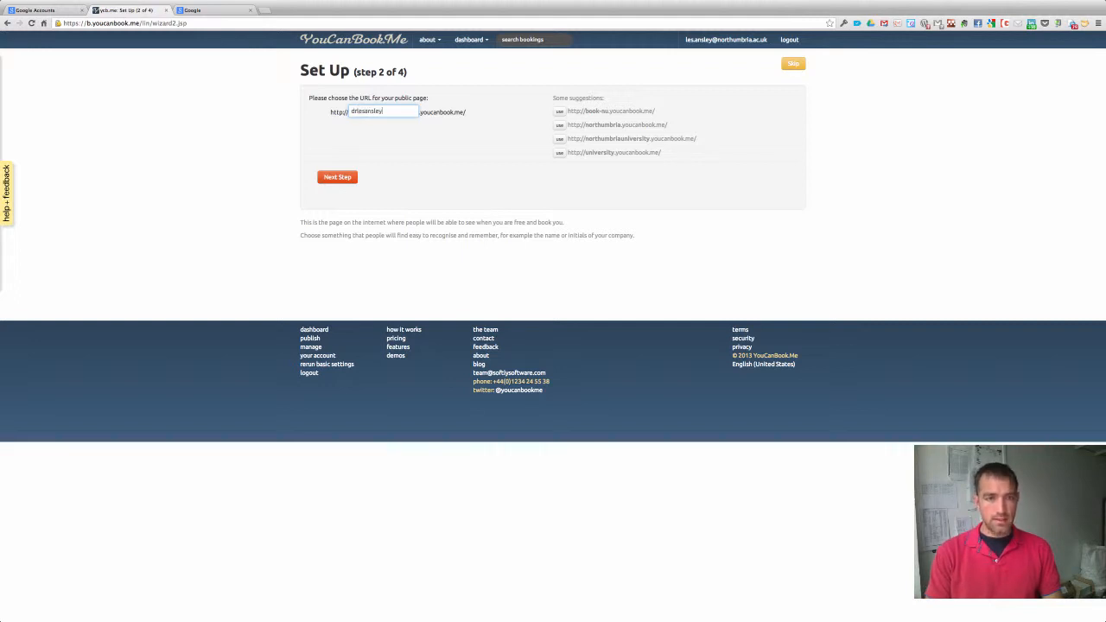
click(338, 177)
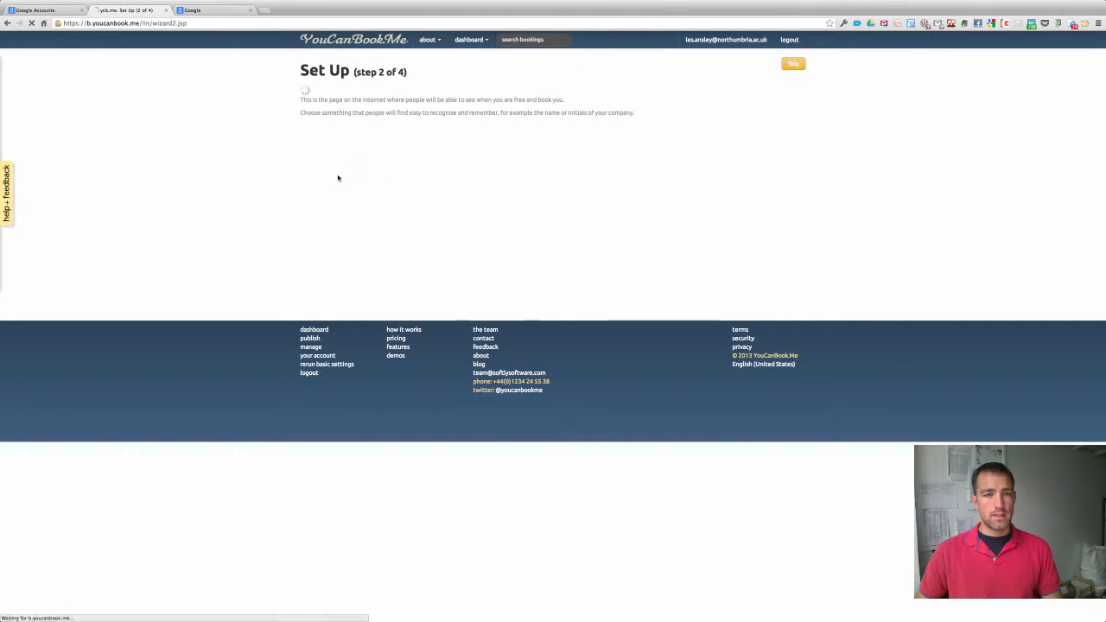
Set the day's start time to 9:00 AM and the booking length to 10 minutes.
click(385, 110)
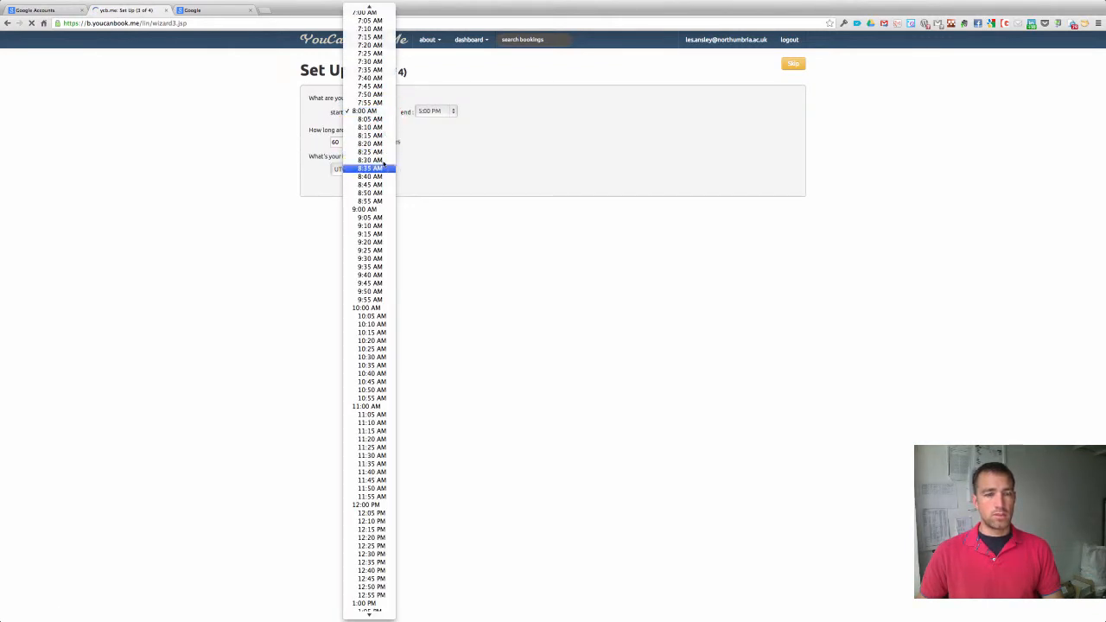
click(370, 210)
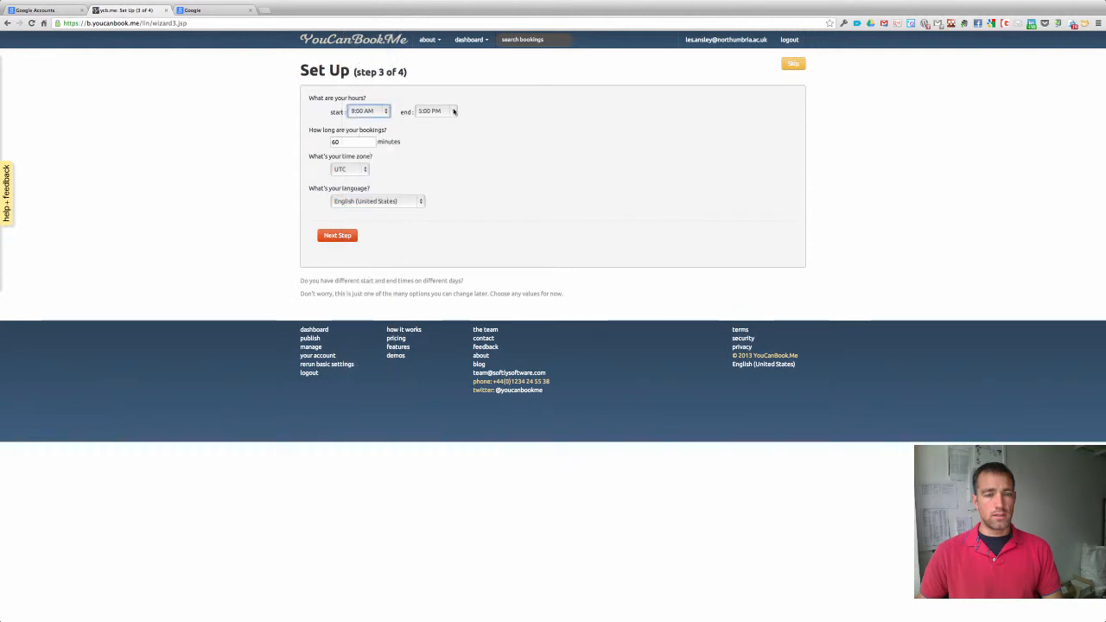
double_click(355, 141)
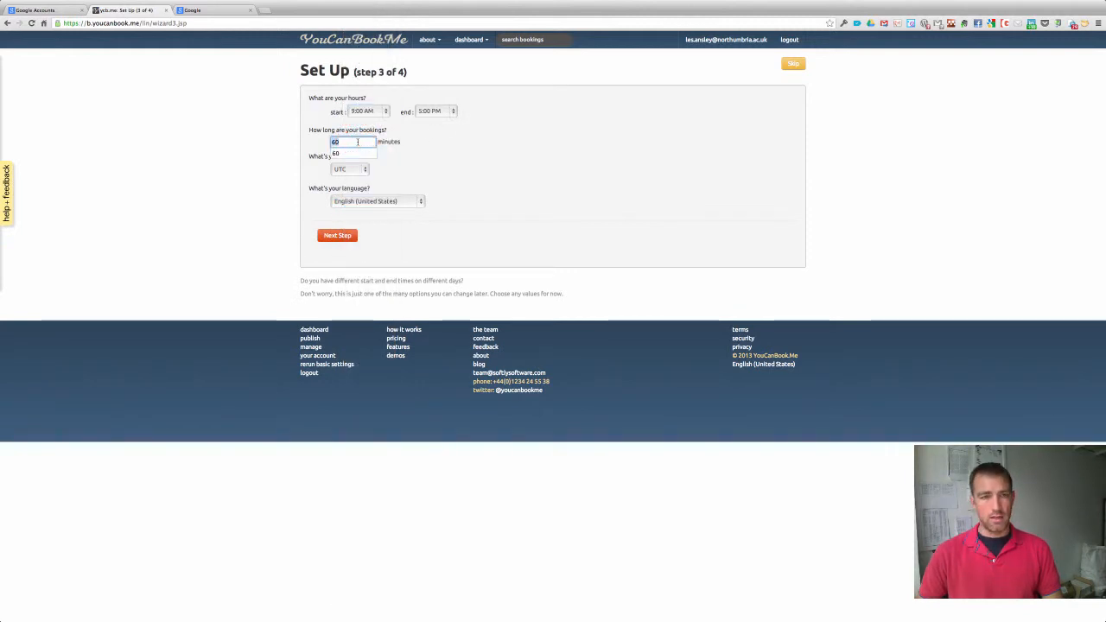
text(10)
click(421, 167)
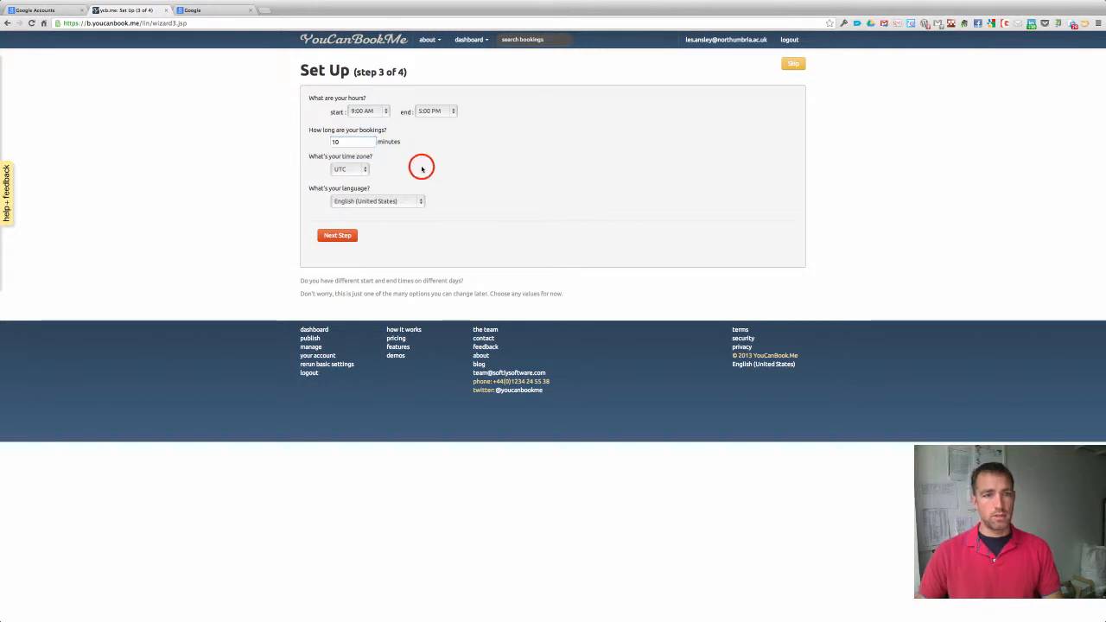
Choose English (United Kingdom) language and Europe/London time zone, then save the hours.
click(398, 200)
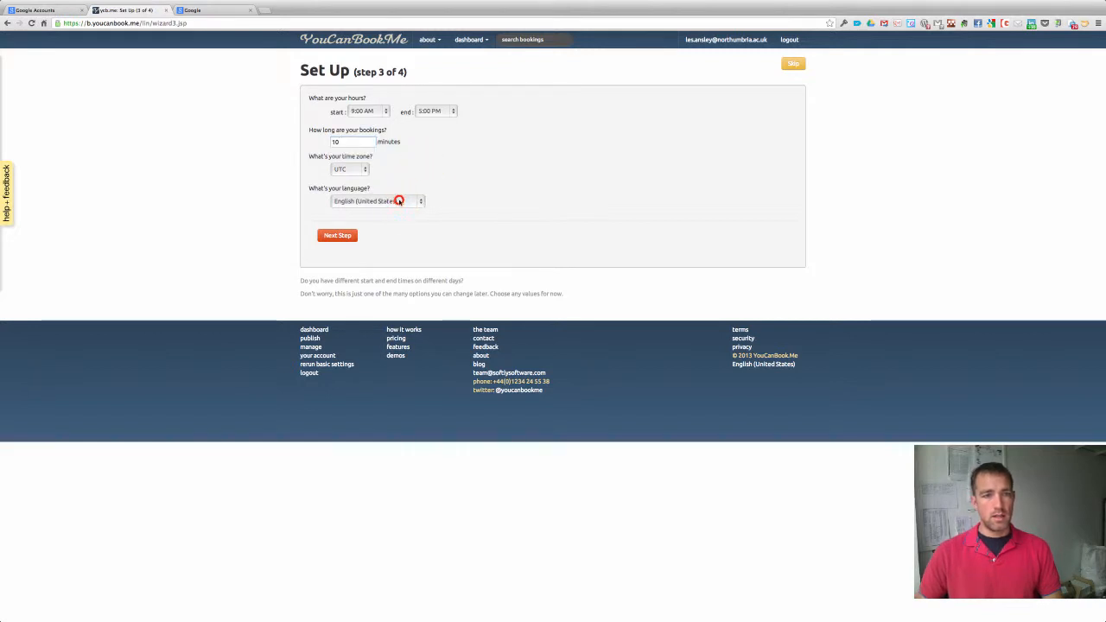
click(400, 197)
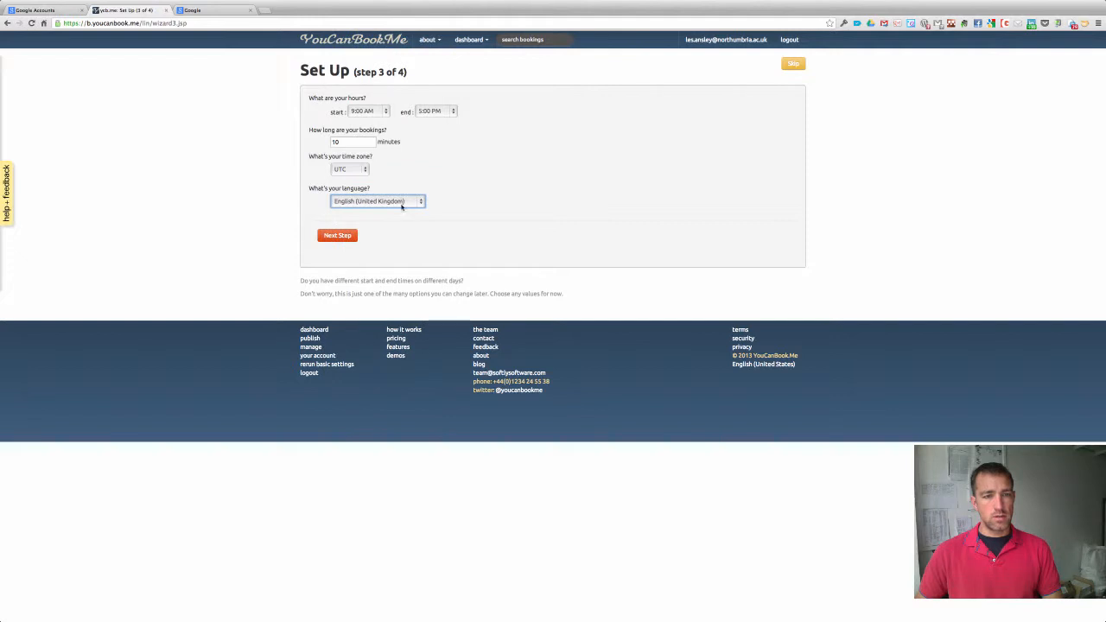
click(363, 169)
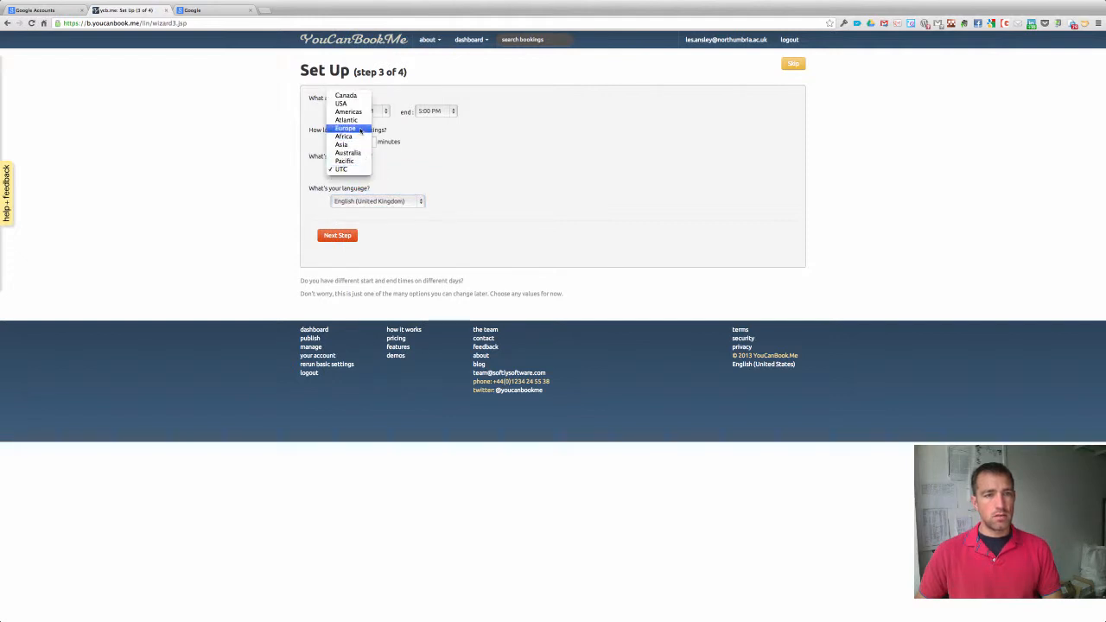
click(360, 129)
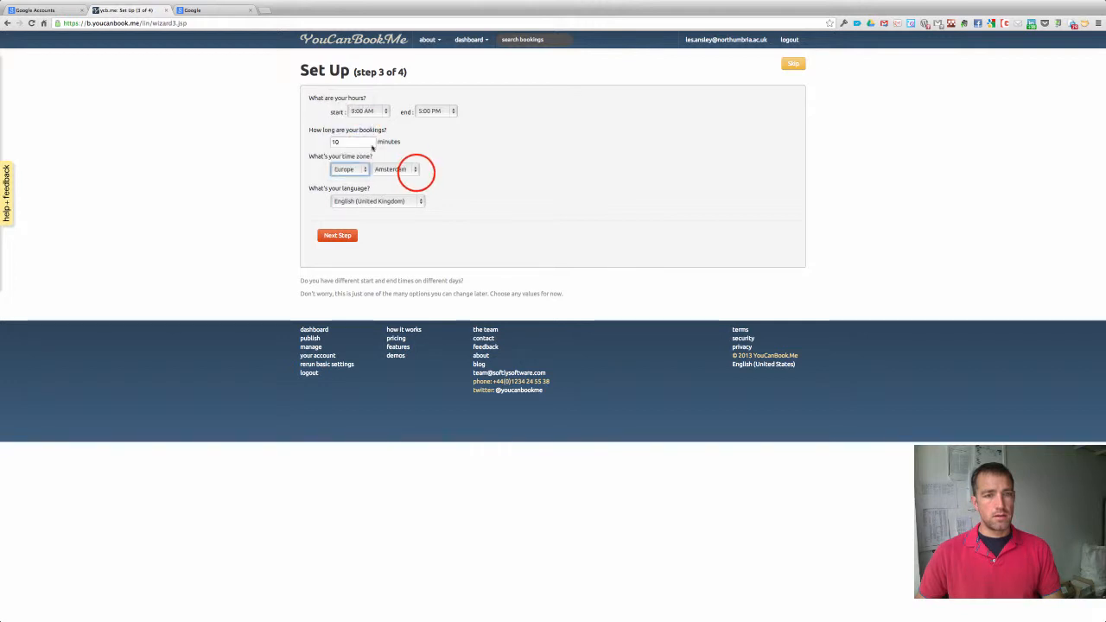
click(414, 170)
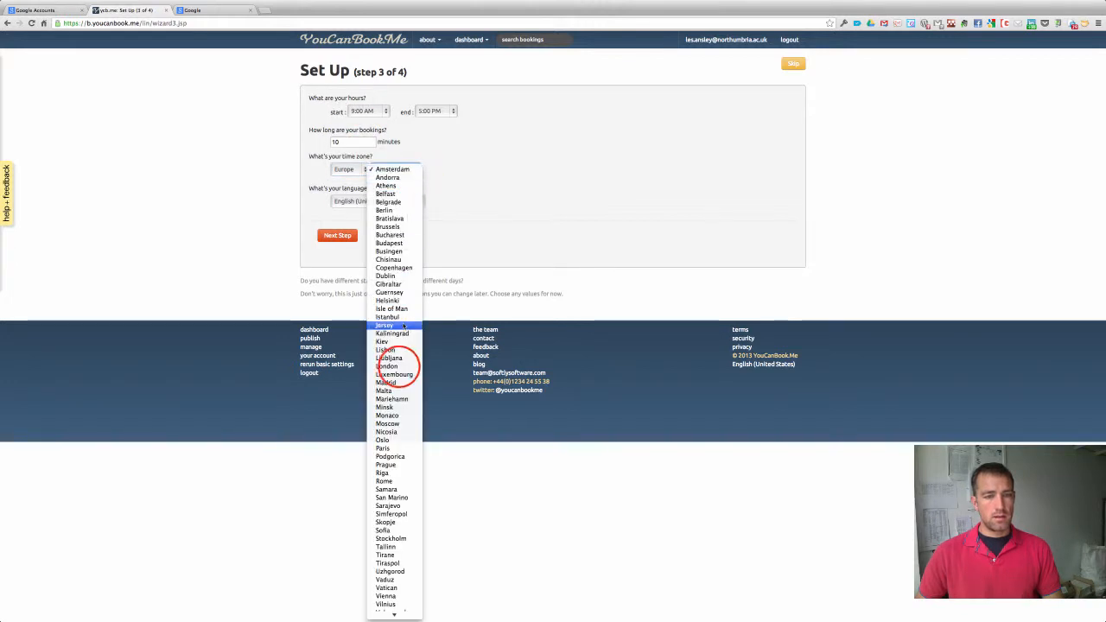
click(393, 365)
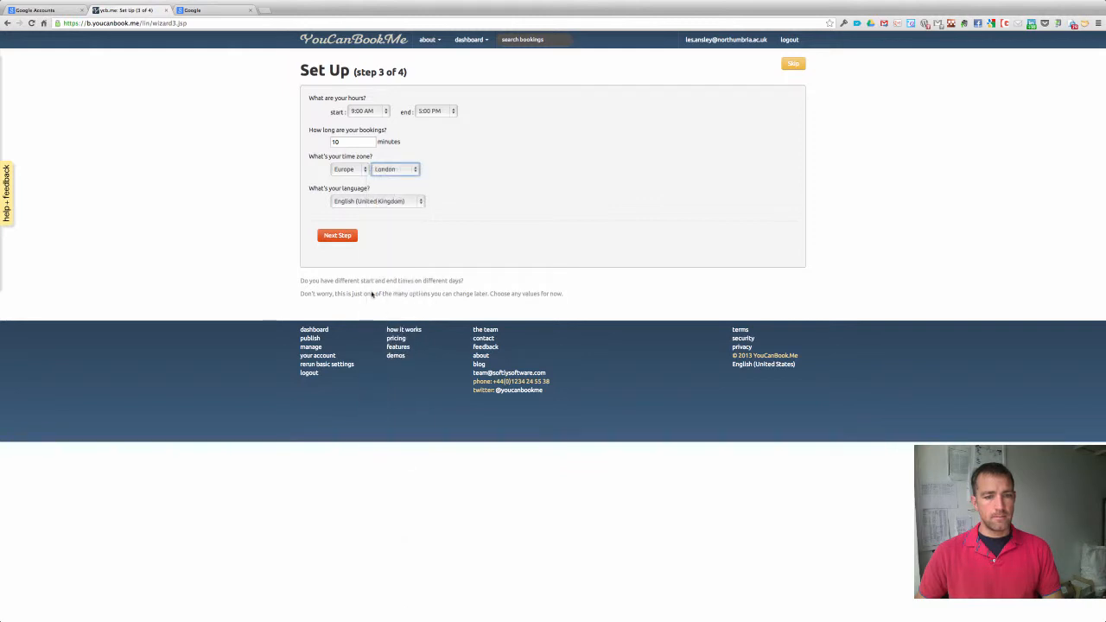
click(337, 235)
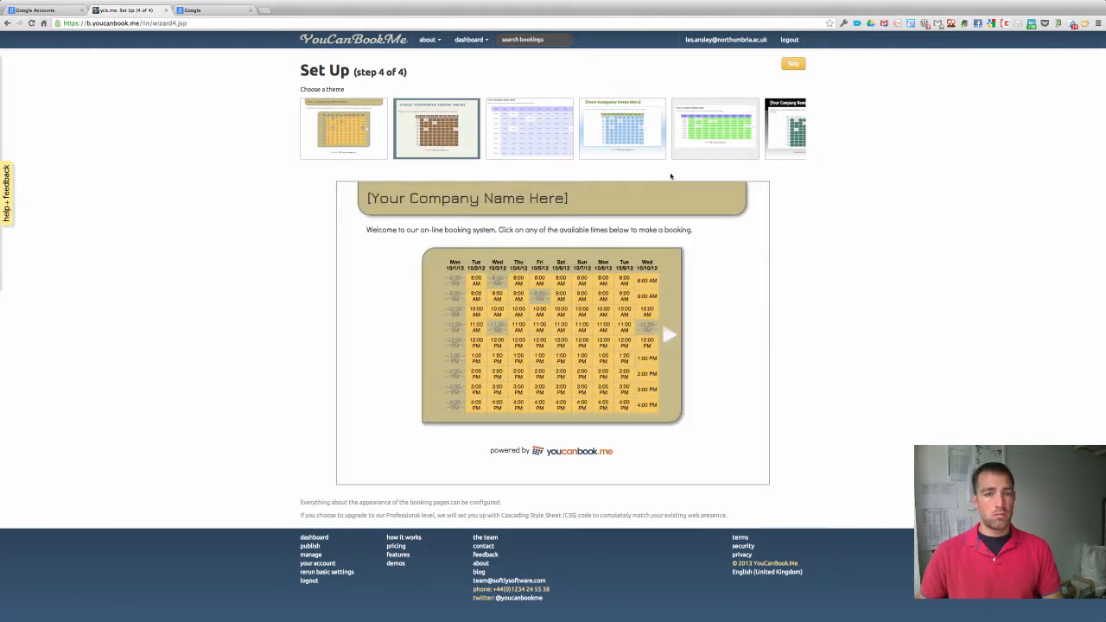
Choose the fifth theme thumbnail to complete setup and preview the booking grid.
click(710, 127)
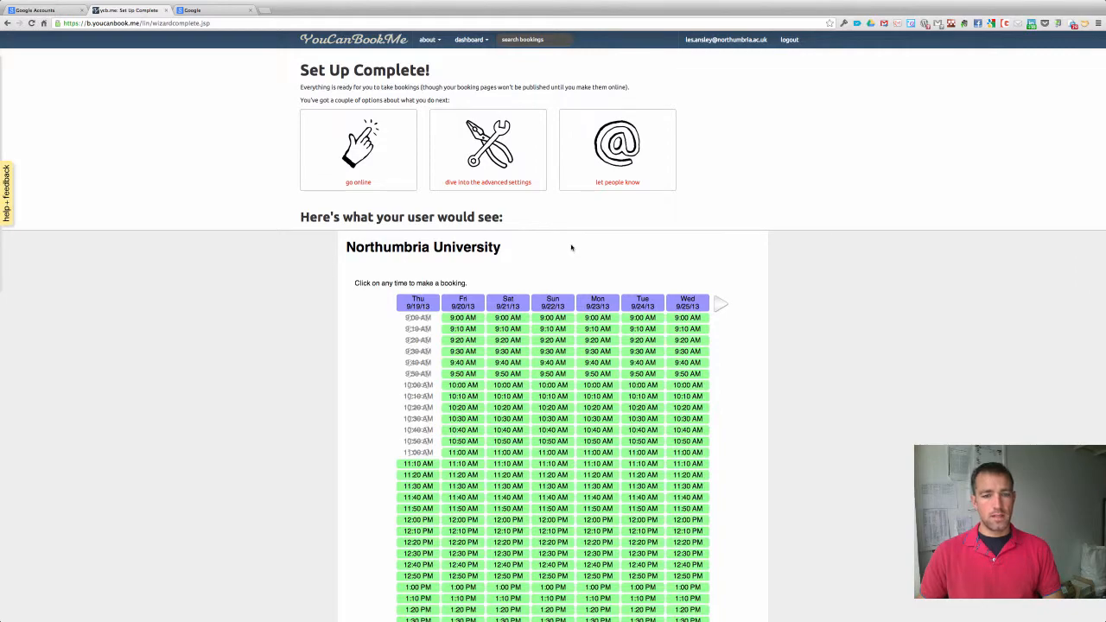
Look over the preview grid, then follow the 'dive into the advanced settings' link.
scroll(569, 249, down, 3)
scroll(571, 248, down, 6)
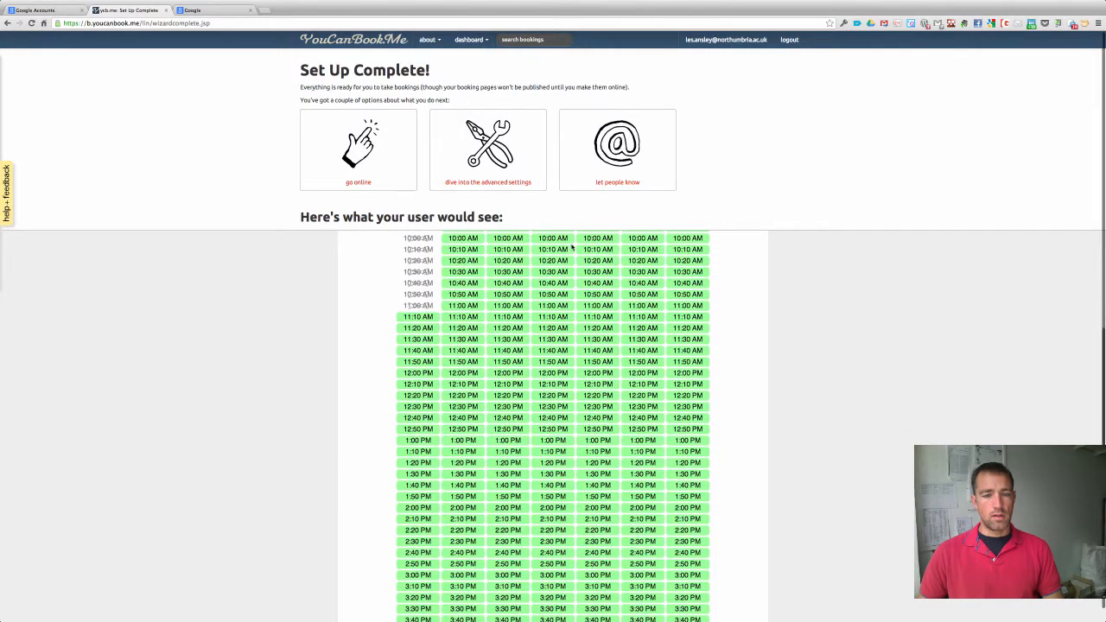
scroll(571, 248, up, 6)
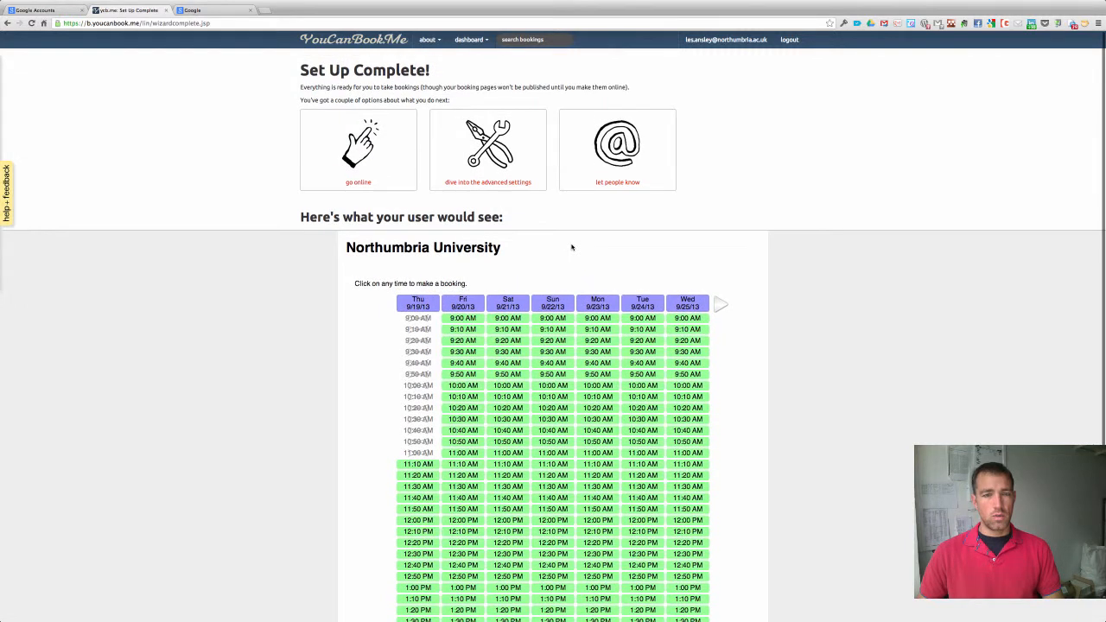
click(486, 182)
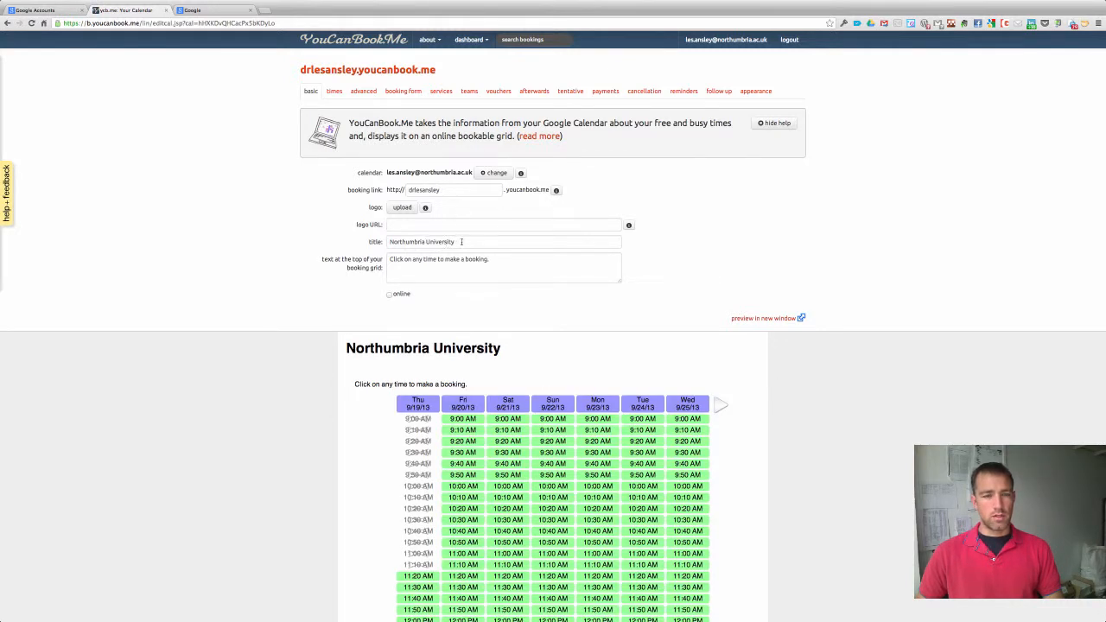
Replace the page title with the owner's name, correcting its spelling.
drag(461, 242, 397, 240)
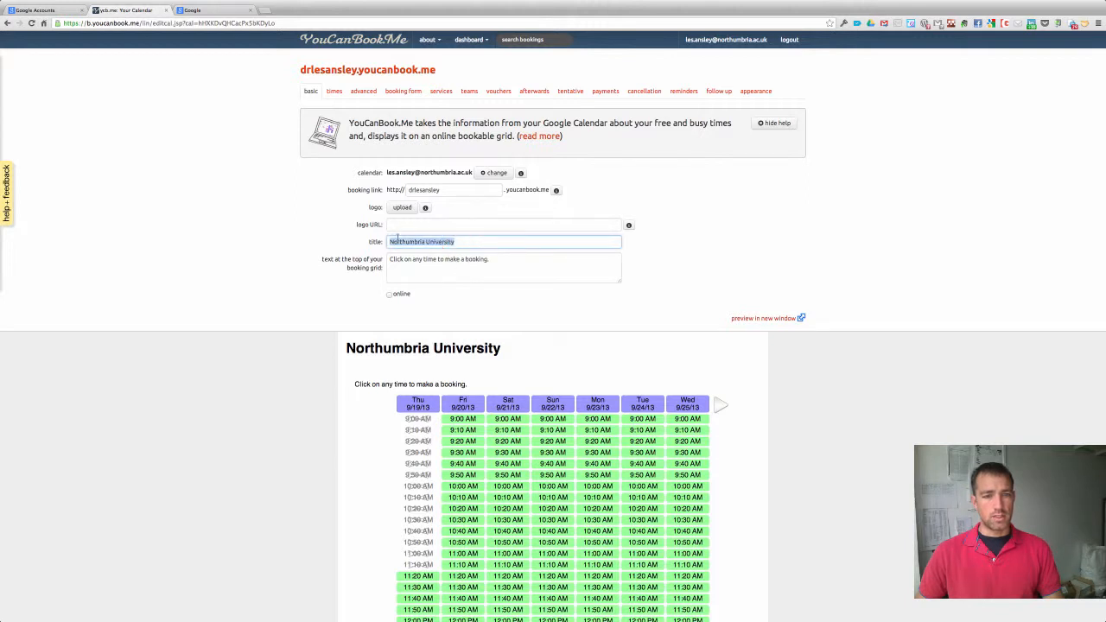
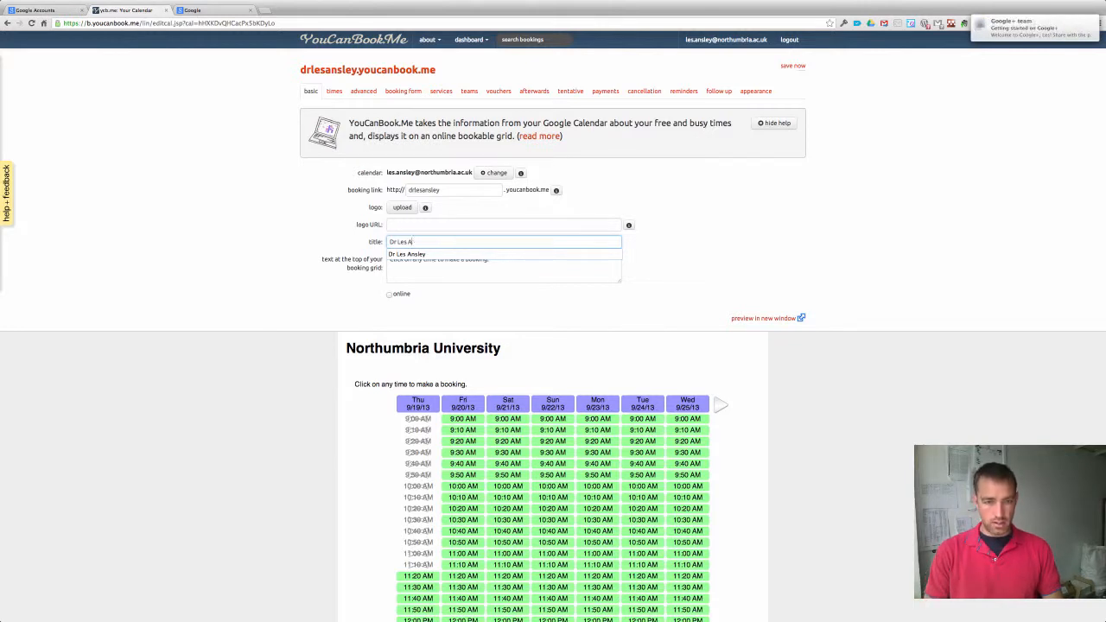
text(nsley)
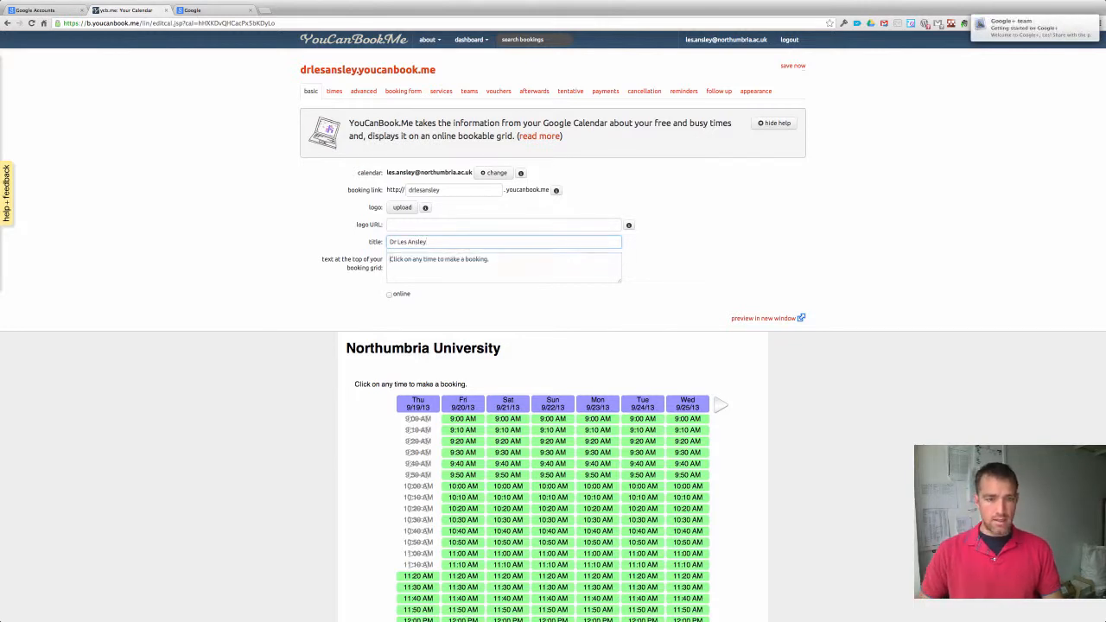
key(Tab)
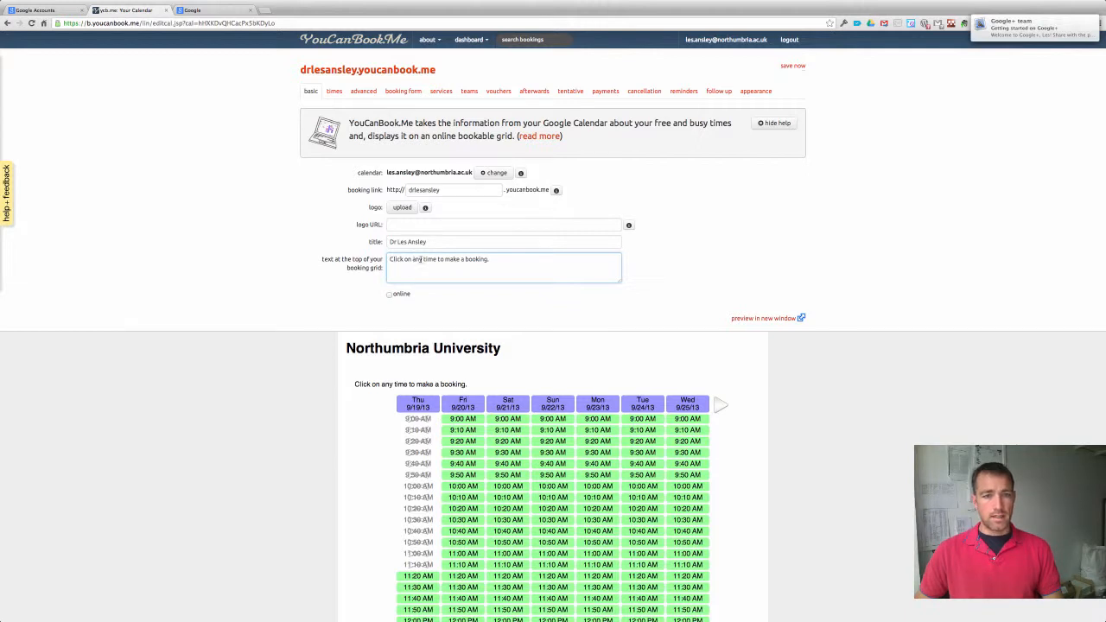
Add intro text: 10-minute slots, up to three slots for dissertation students, and emailing for alternatives.
click(497, 260)
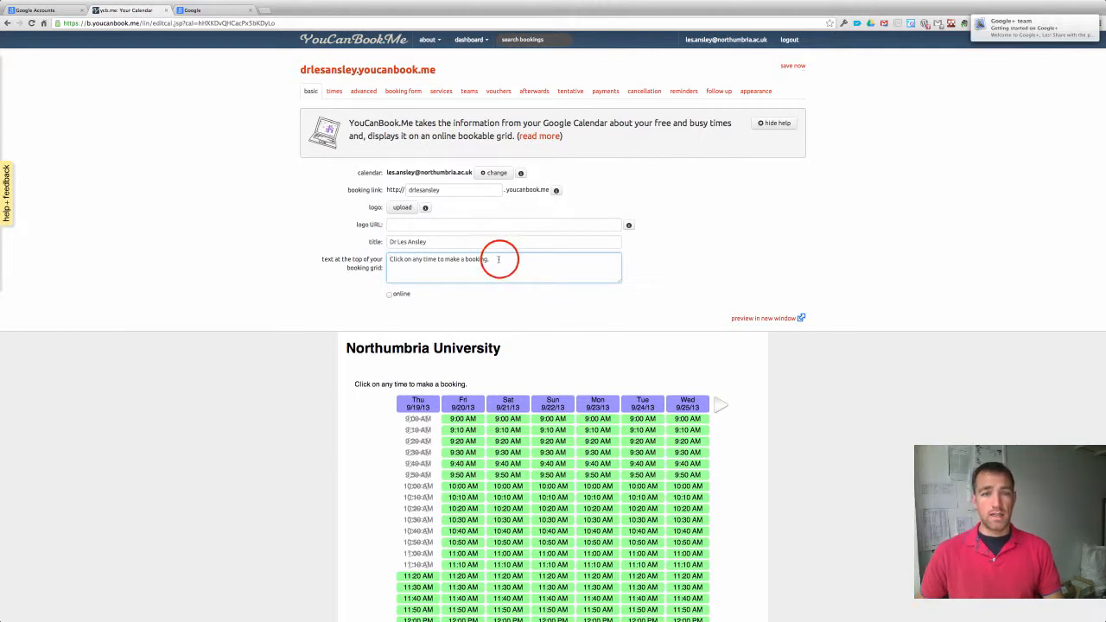
click(498, 259)
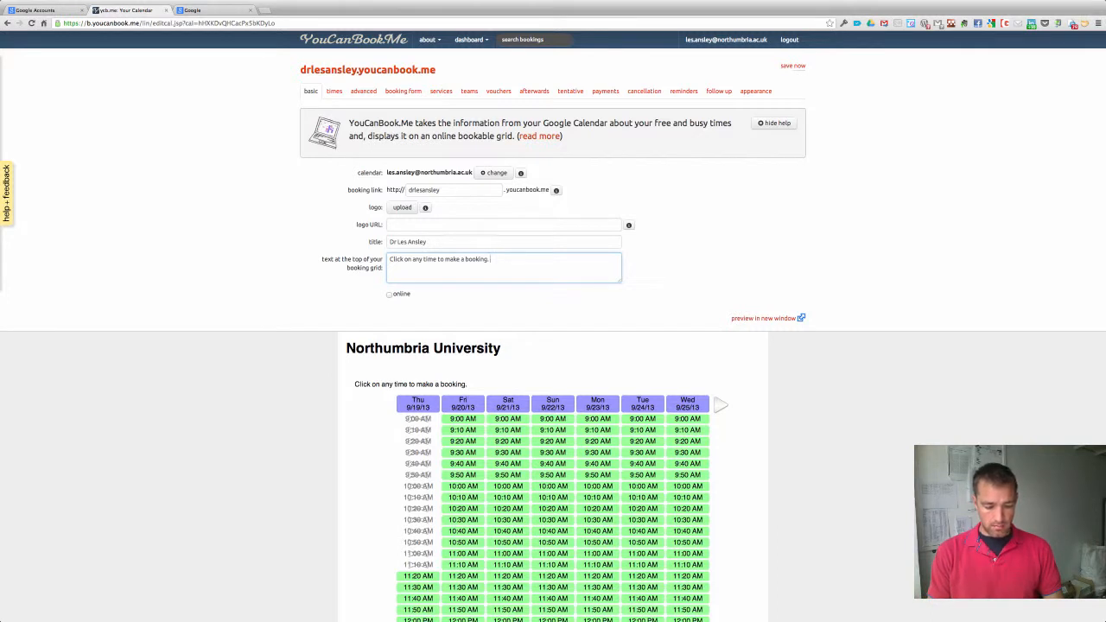
text(Bookin)
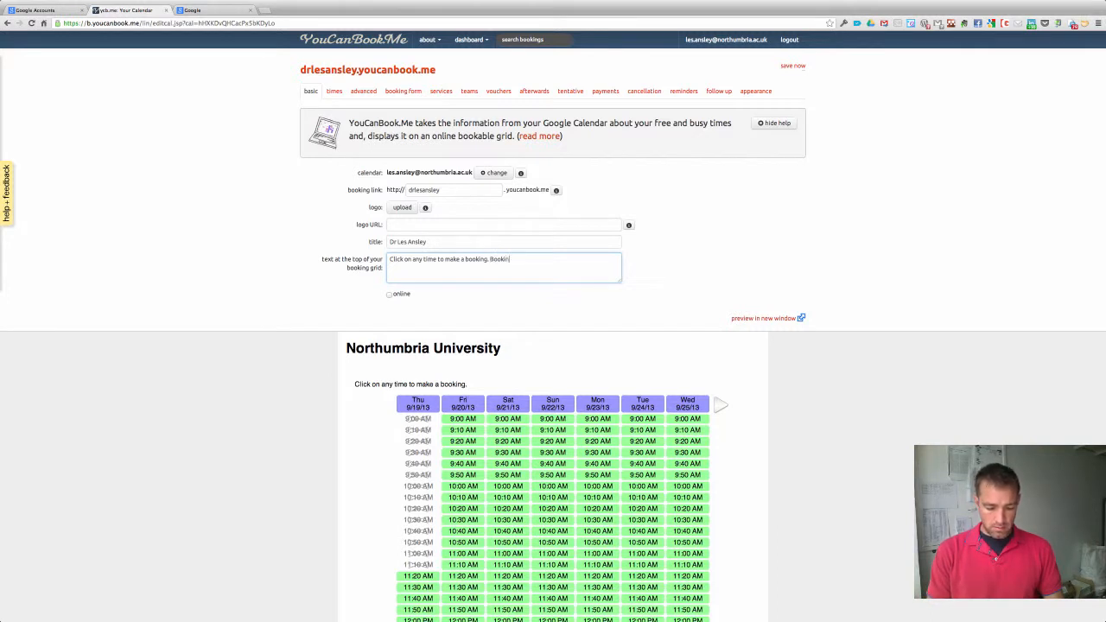
text(g slots are 10 min)
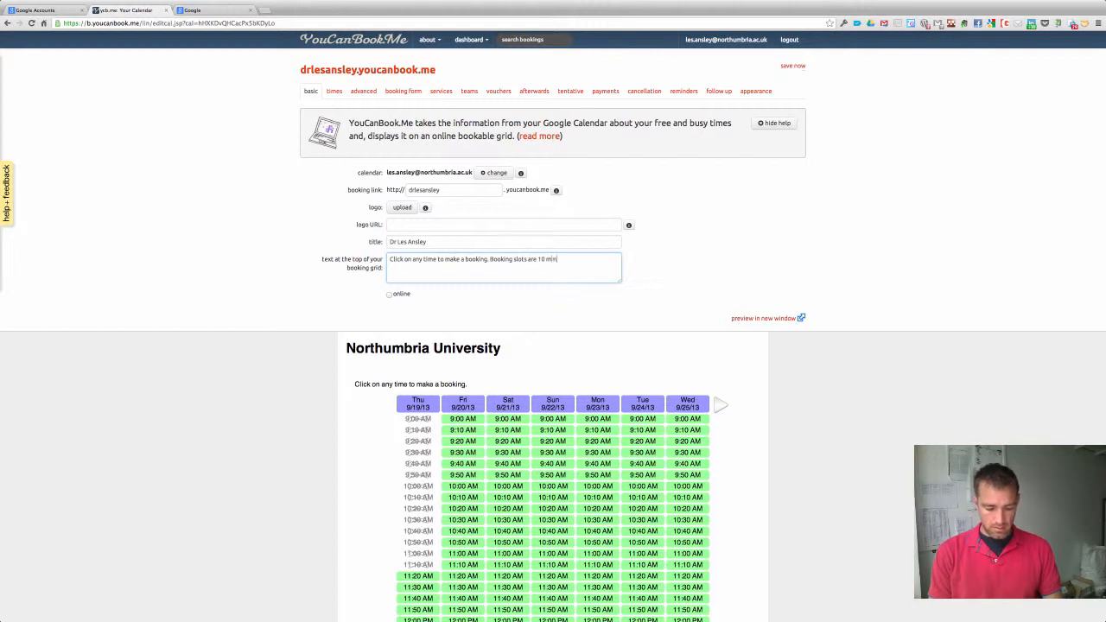
text(utes)
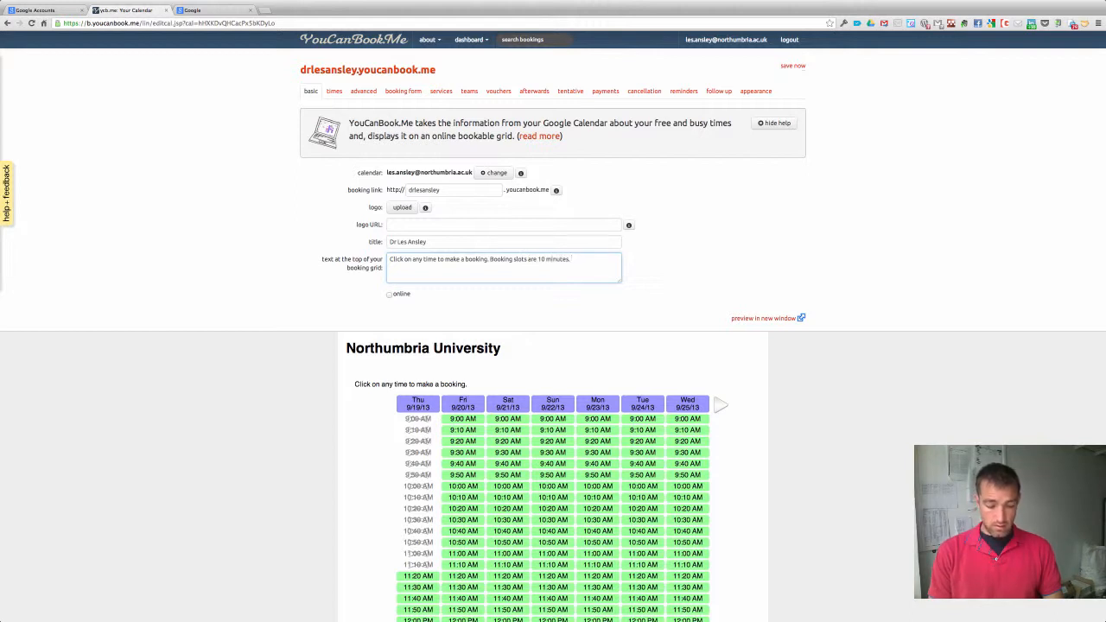
text(. Diss)
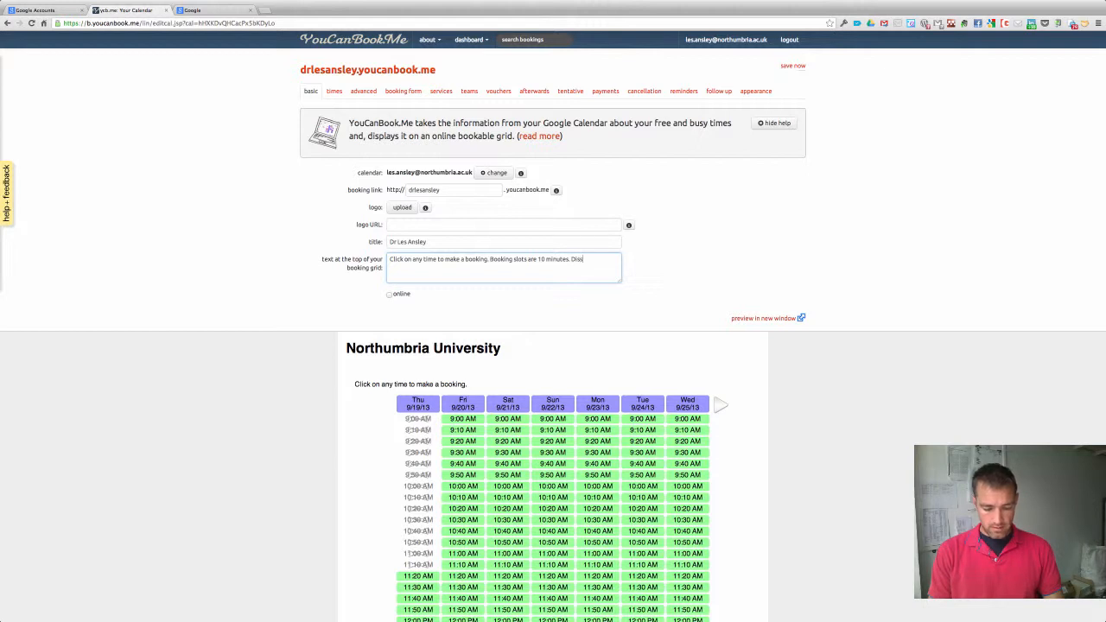
text(ertation s)
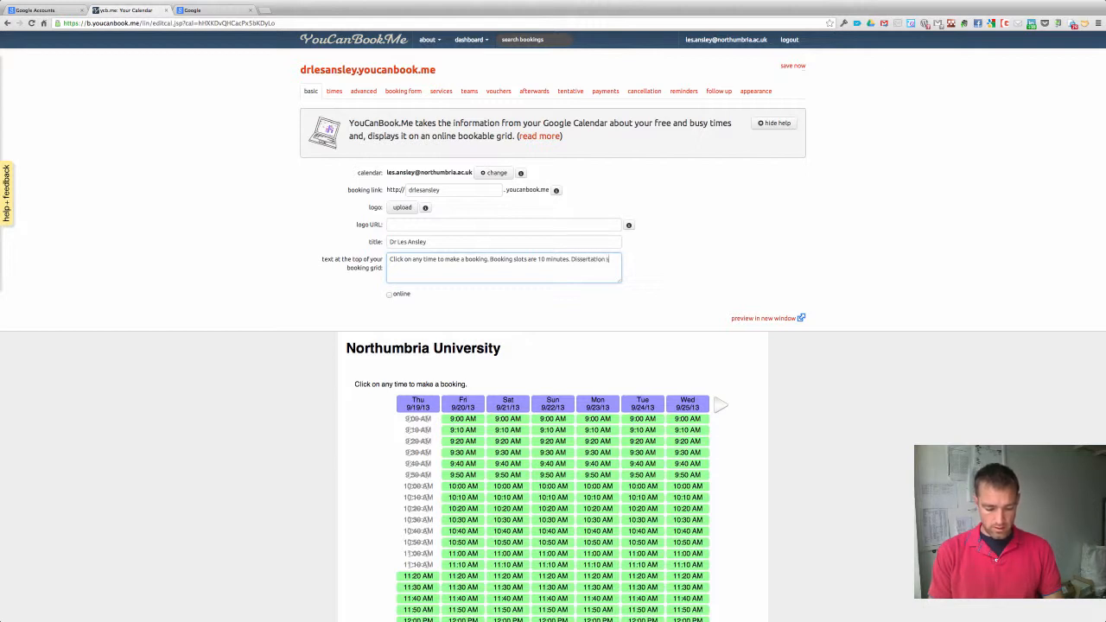
text(tudents ca)
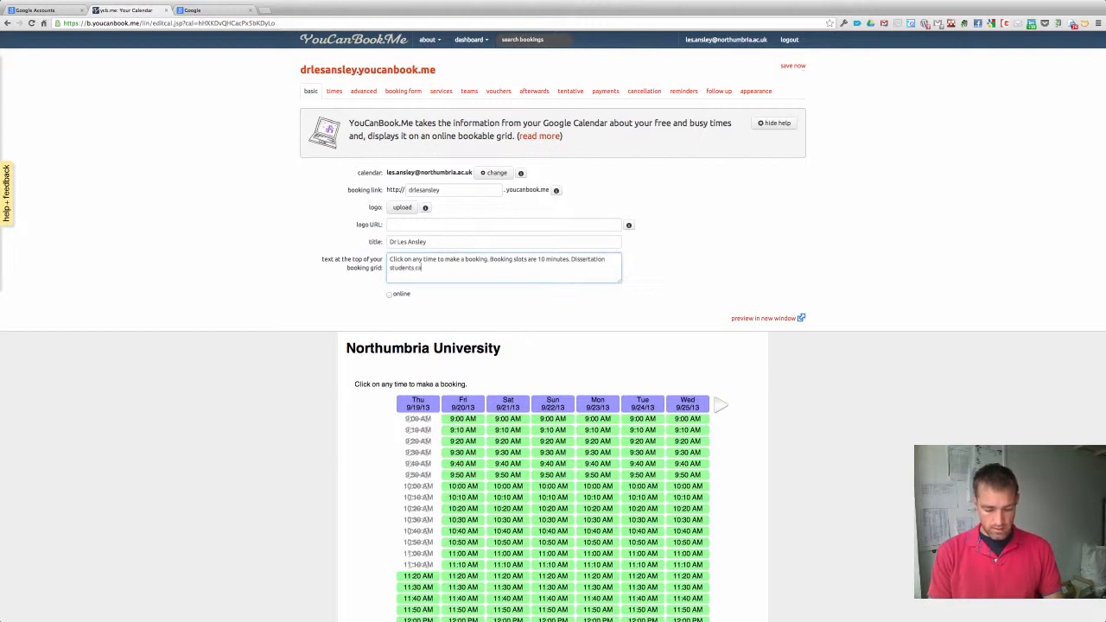
text(n book up to)
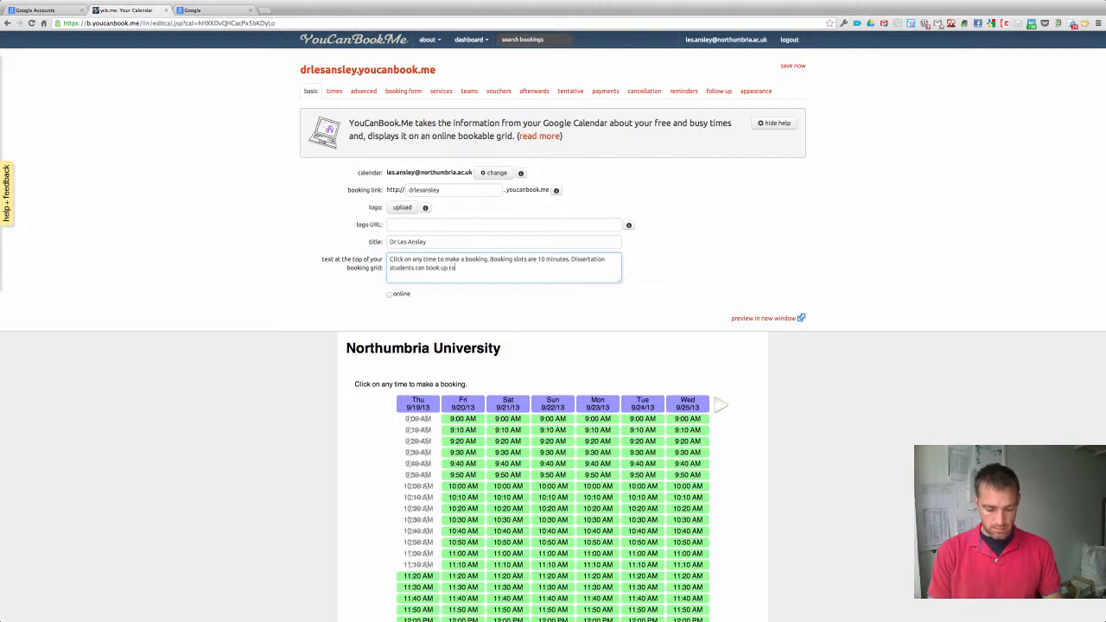
text( three sl)
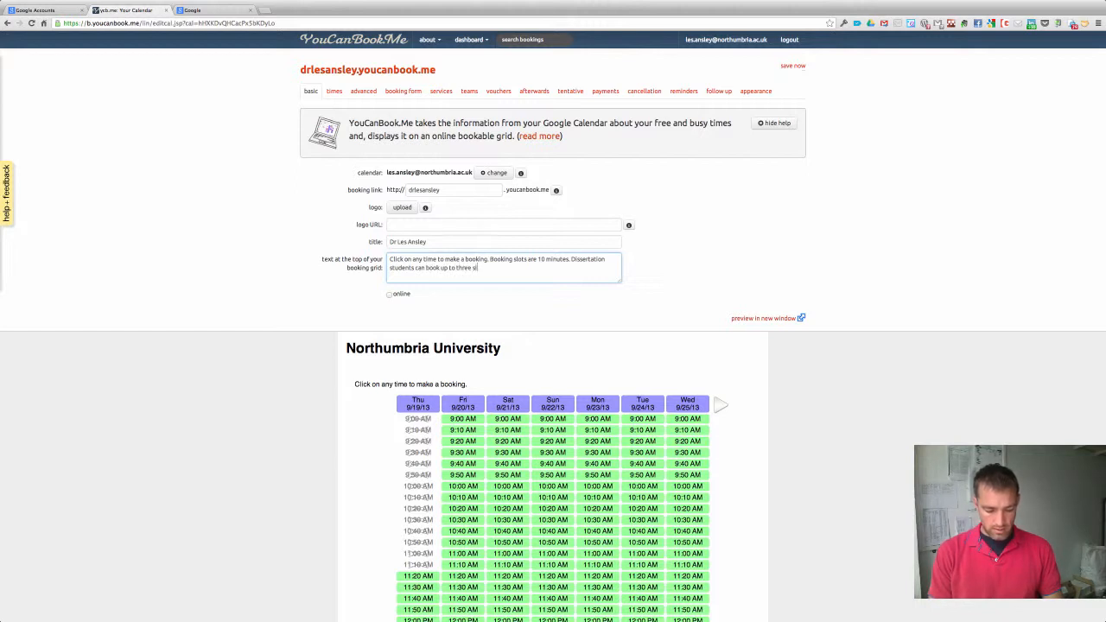
text(ots)
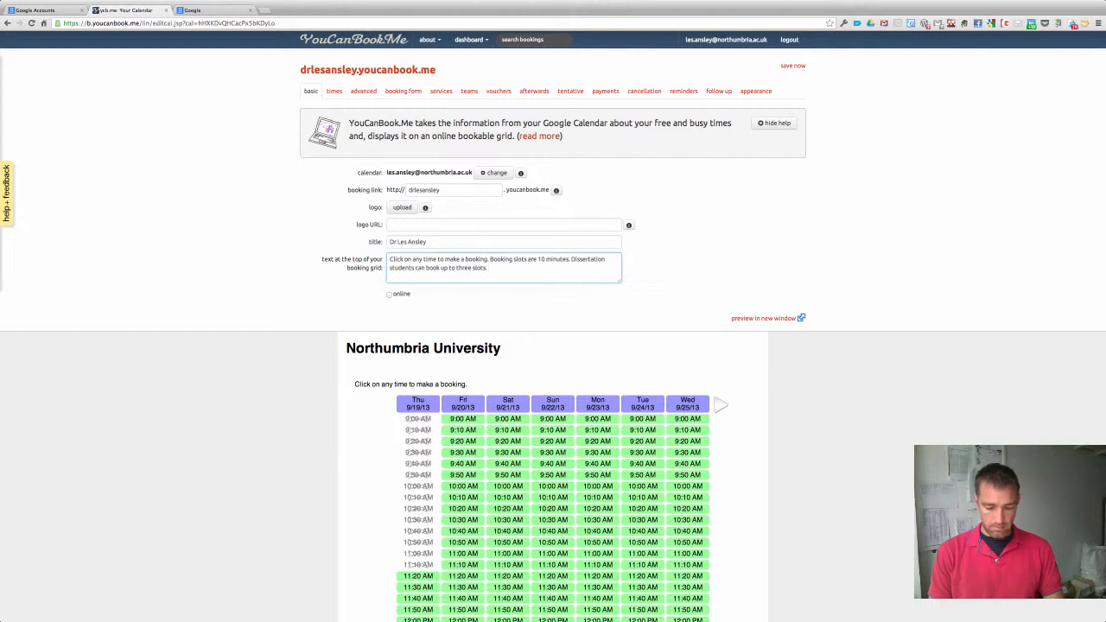
text(. If you cann)
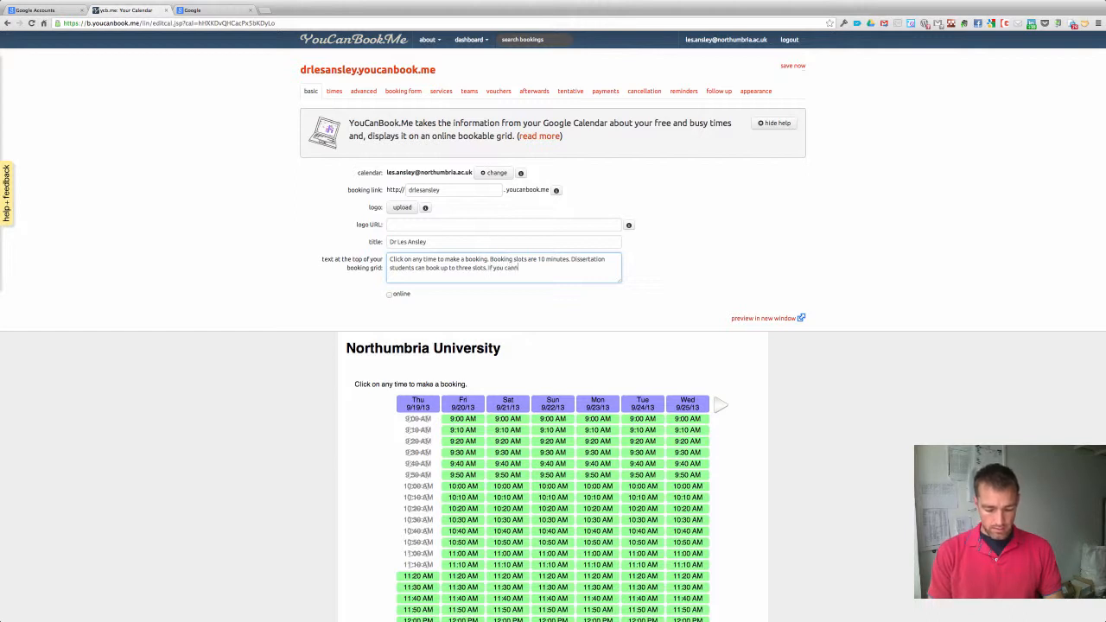
text(ot make any)
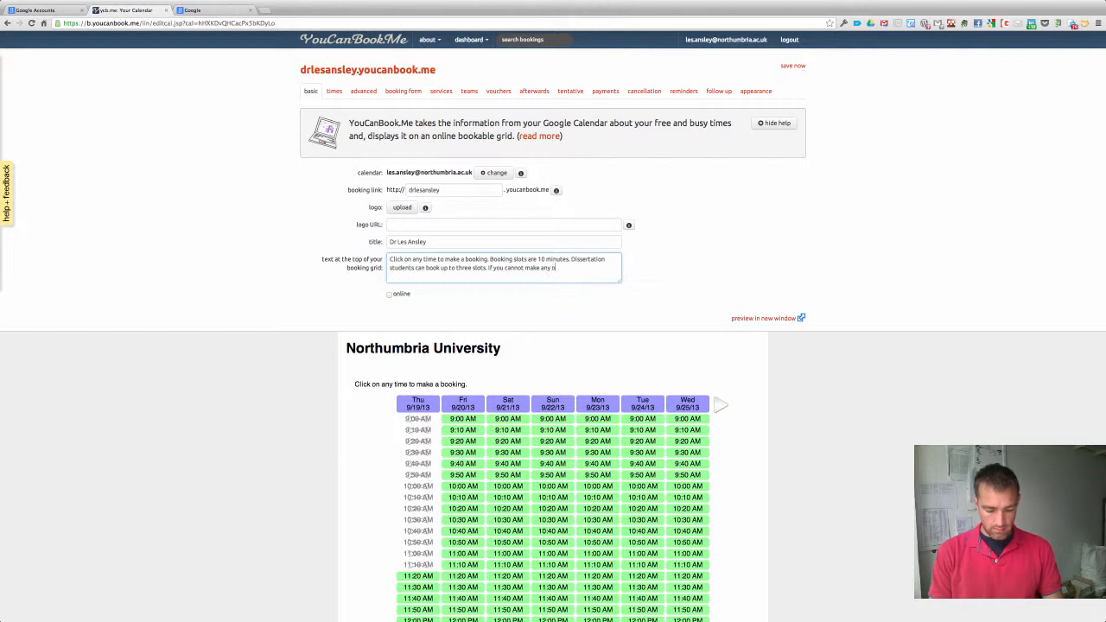
text( of these please email)
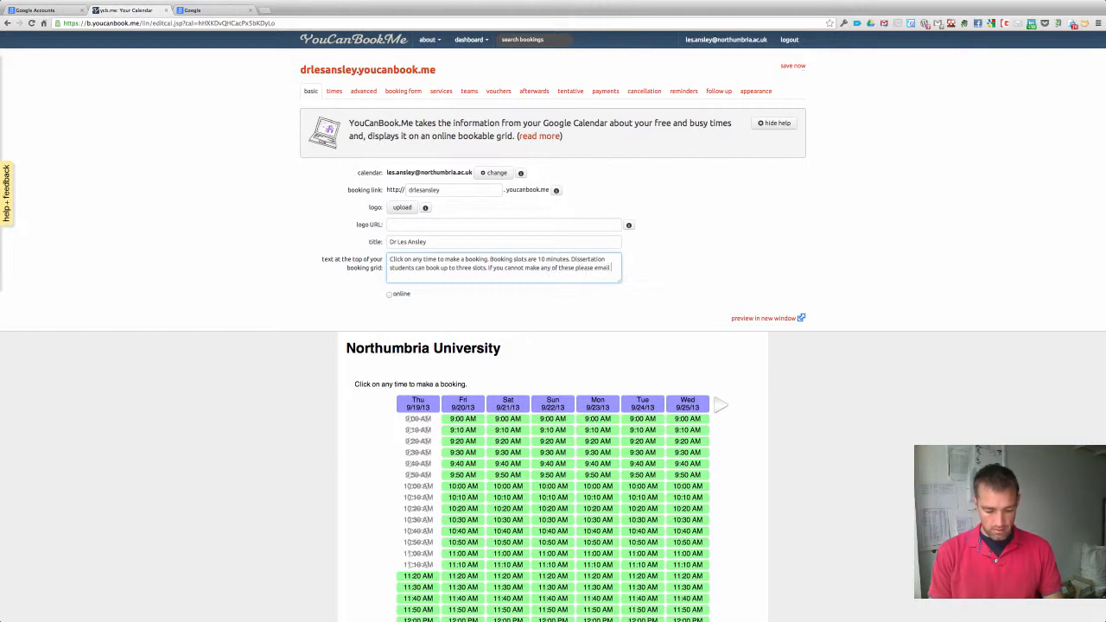
text( me)
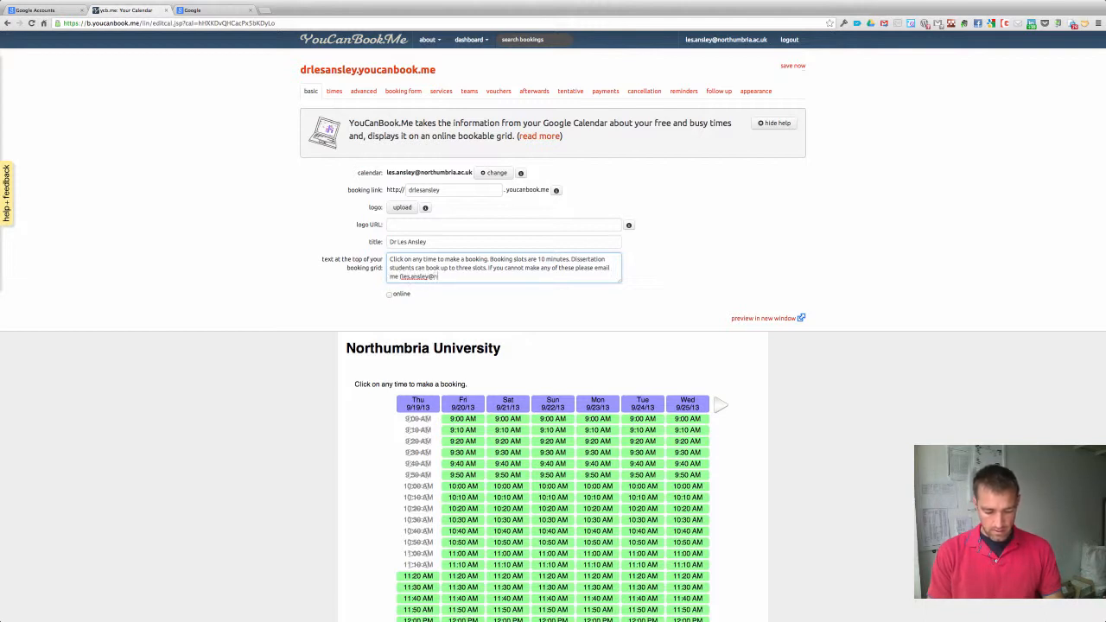
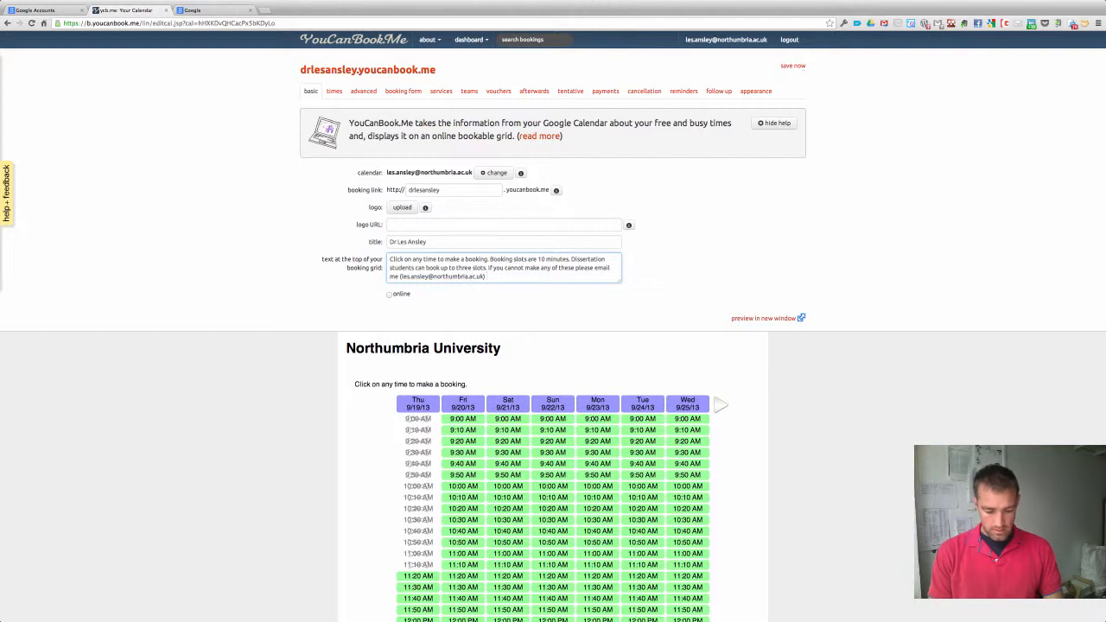
text() to make an alternat)
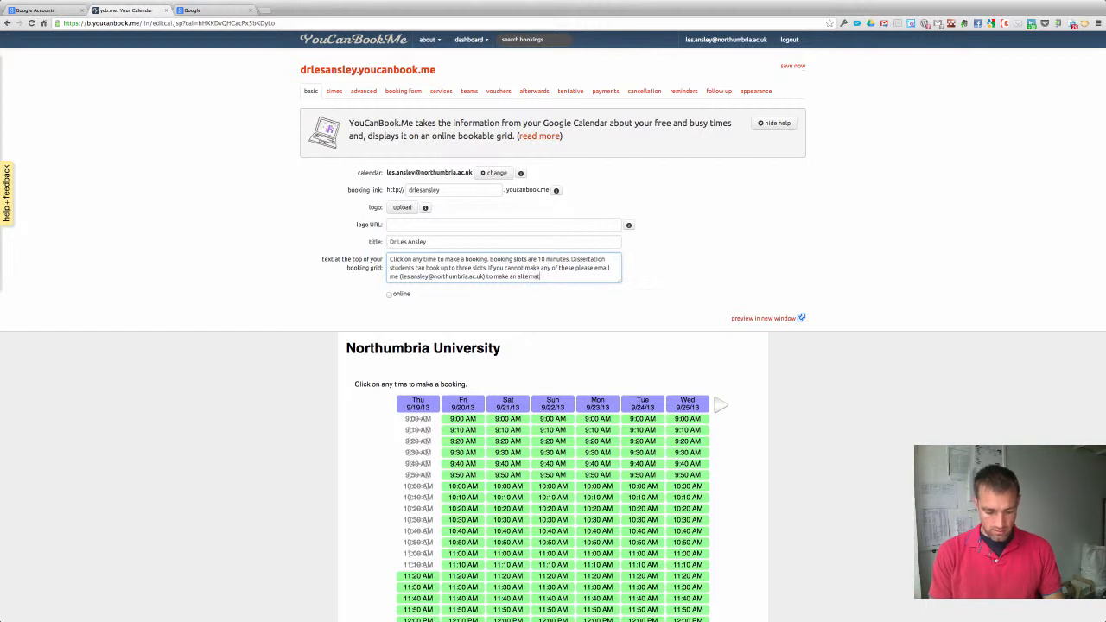
text(ive appointment.)
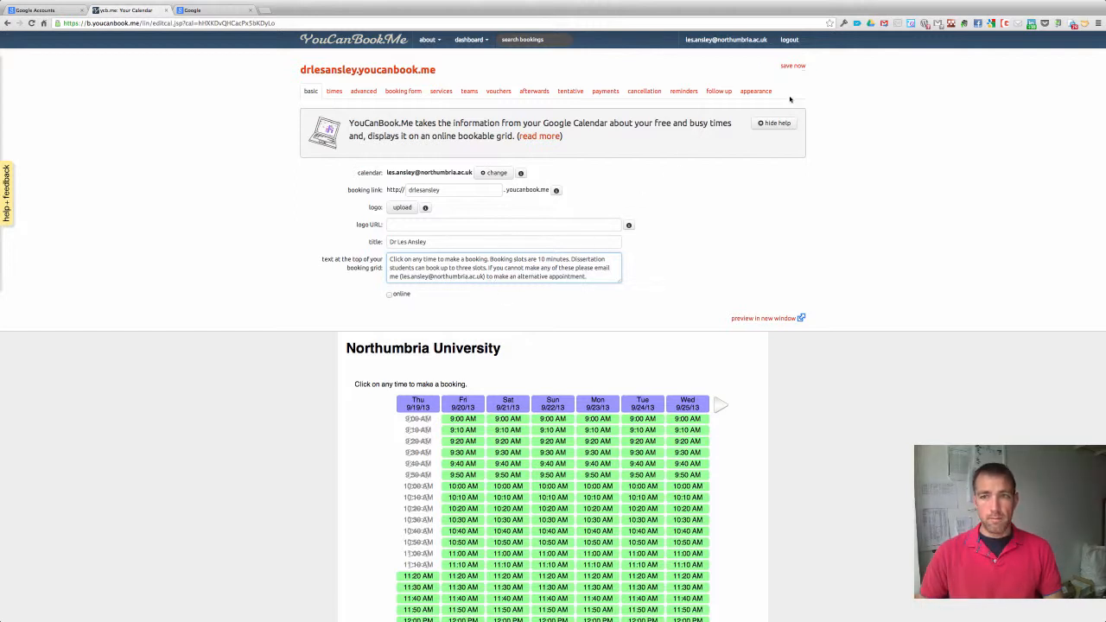
Save the title and intro changes, set the booking page online, and save again.
click(791, 65)
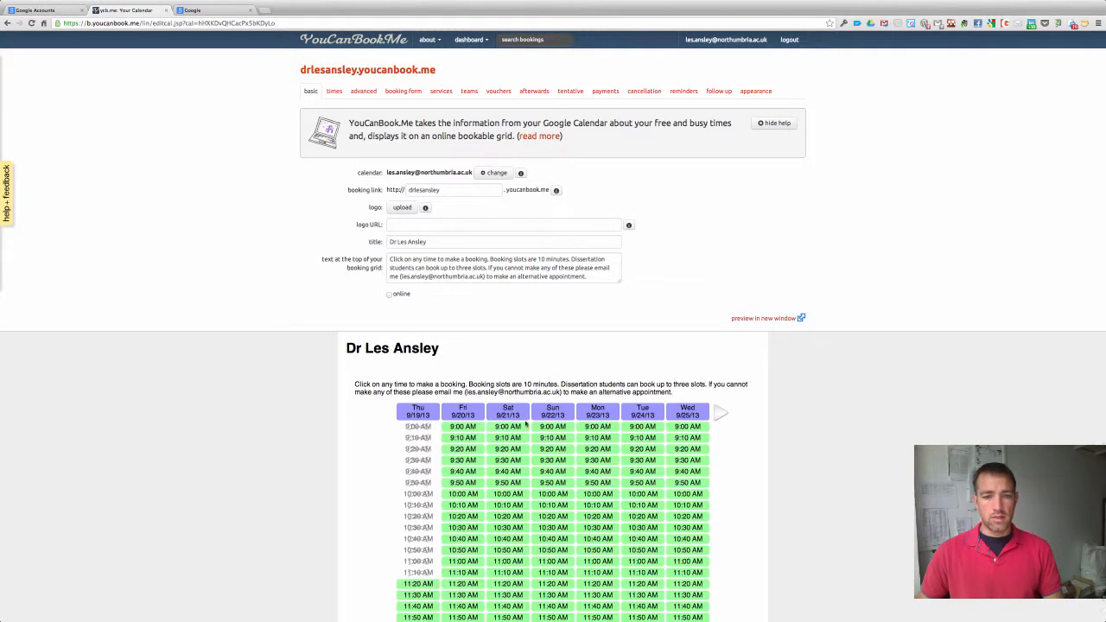
click(389, 295)
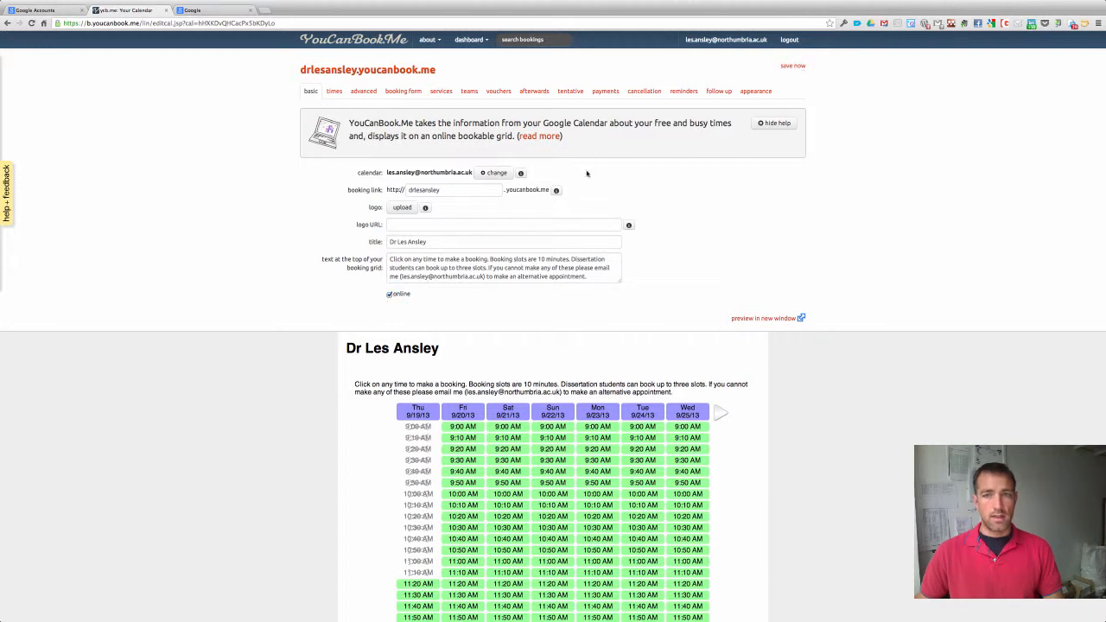
click(792, 65)
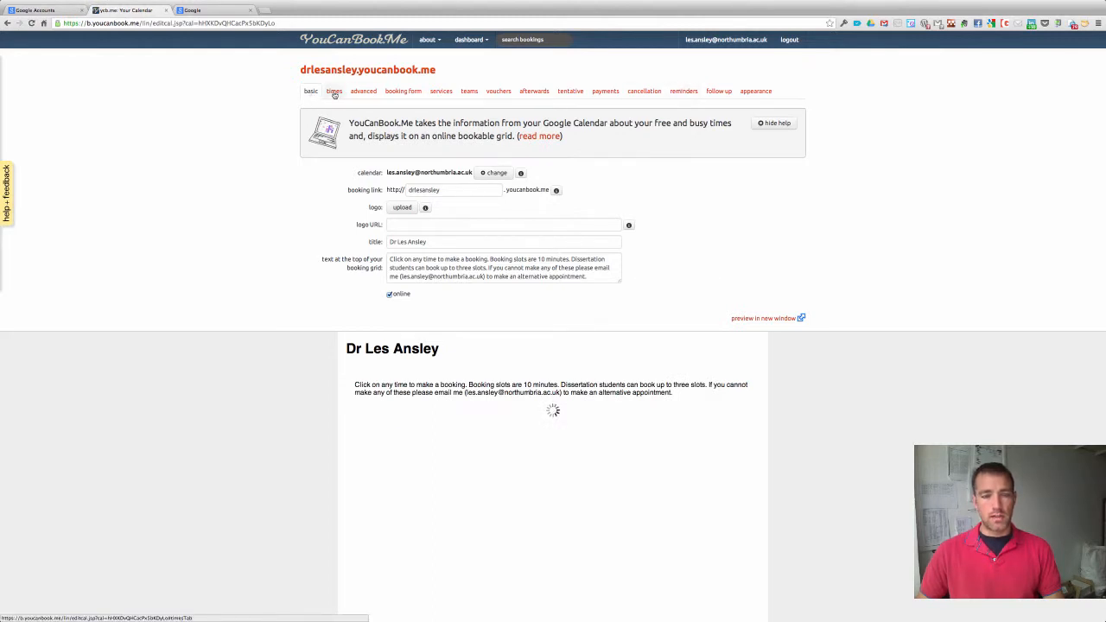
Make Saturday and Sunday unavailable and hide unavailable days from the grid.
click(335, 92)
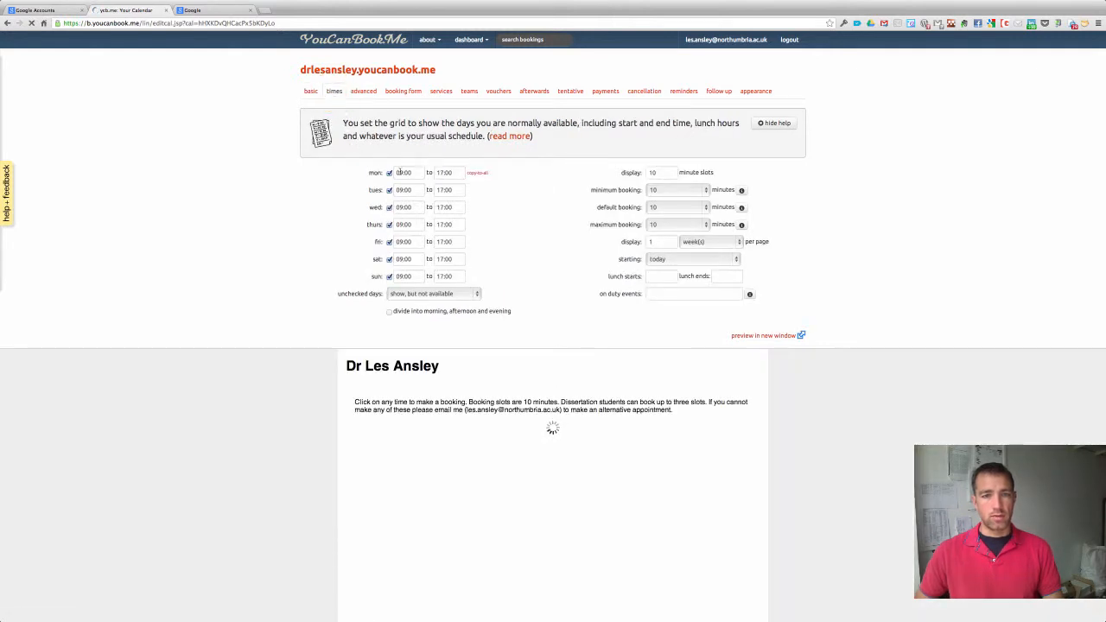
click(395, 258)
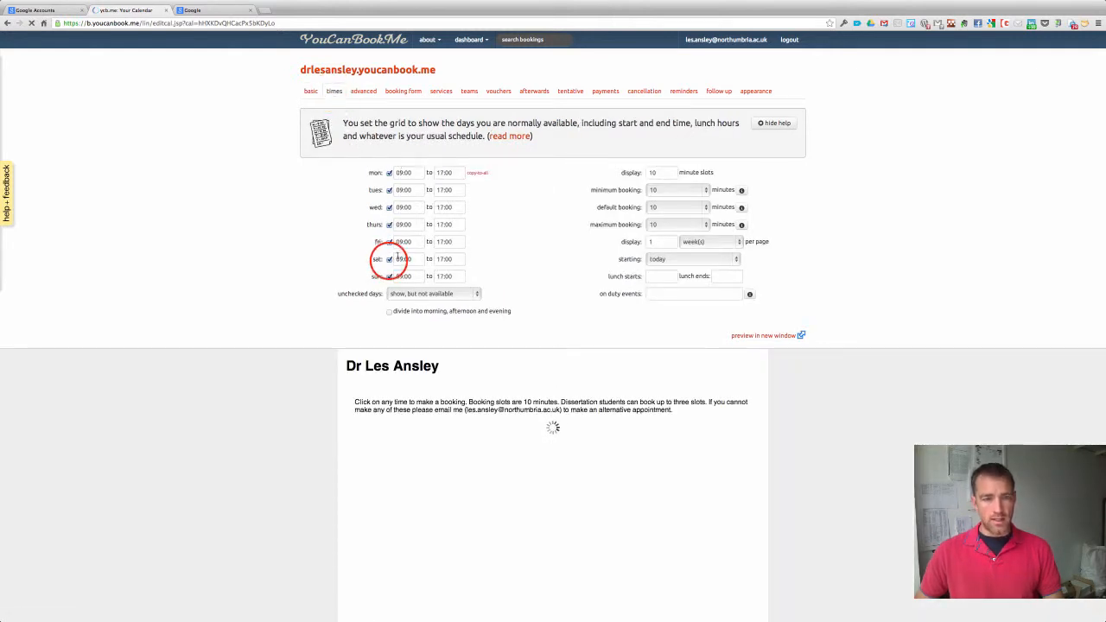
click(389, 276)
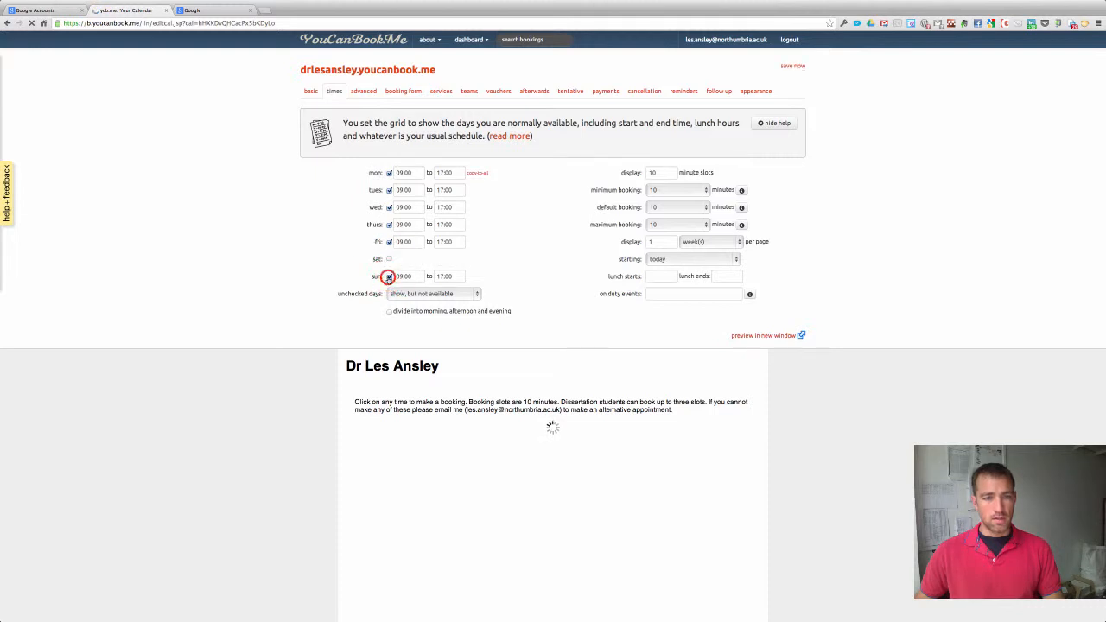
click(453, 294)
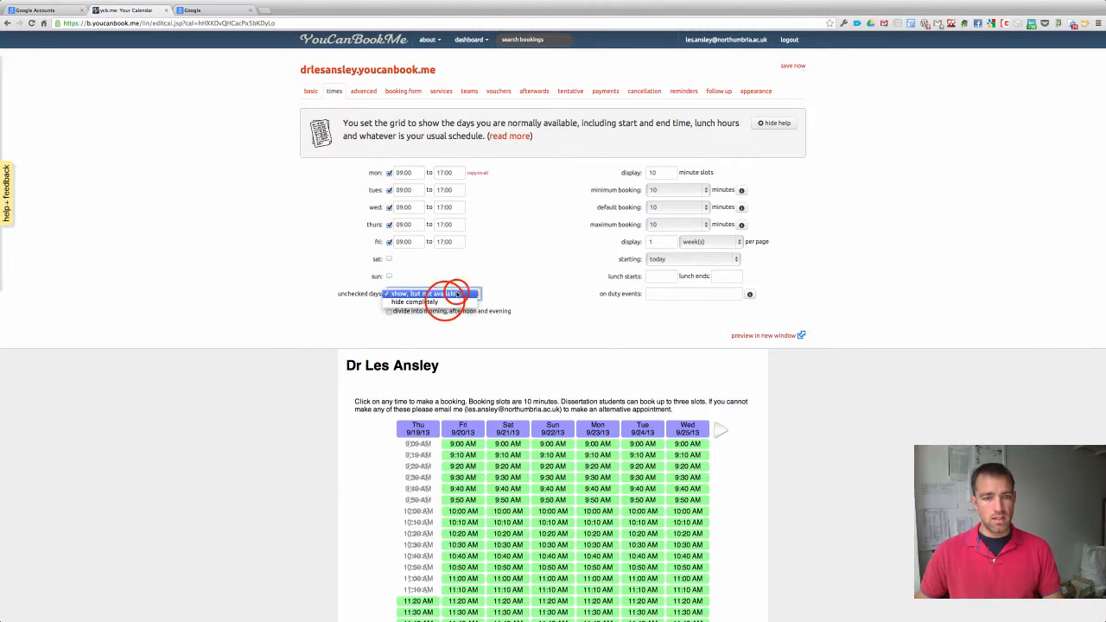
click(446, 301)
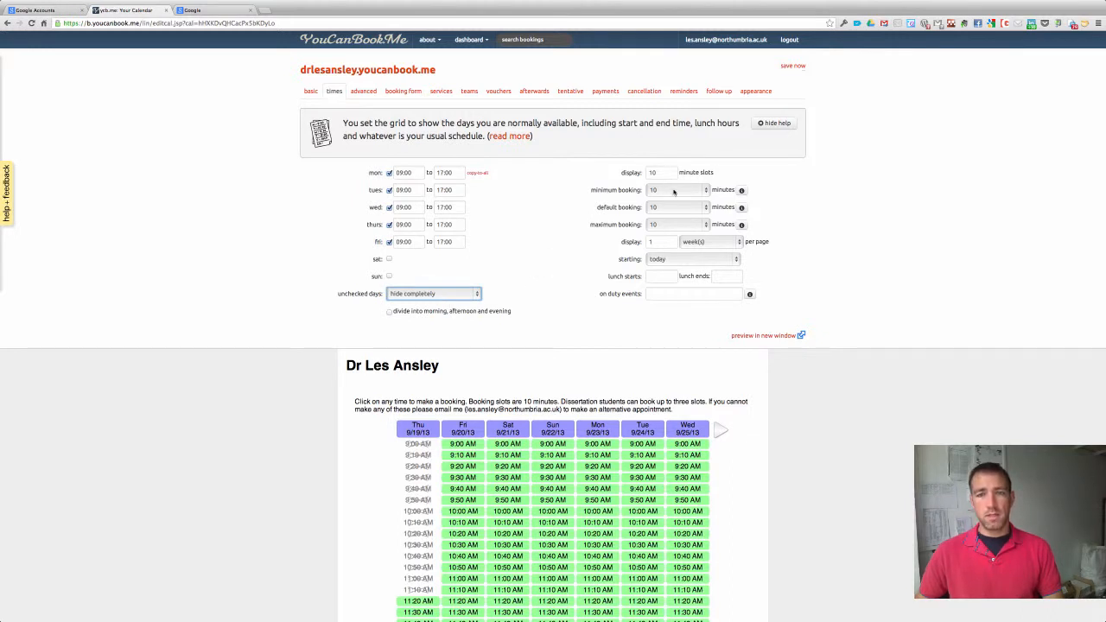
Keep the maximum booking length at 10, start weeks on Monday, and save.
click(689, 224)
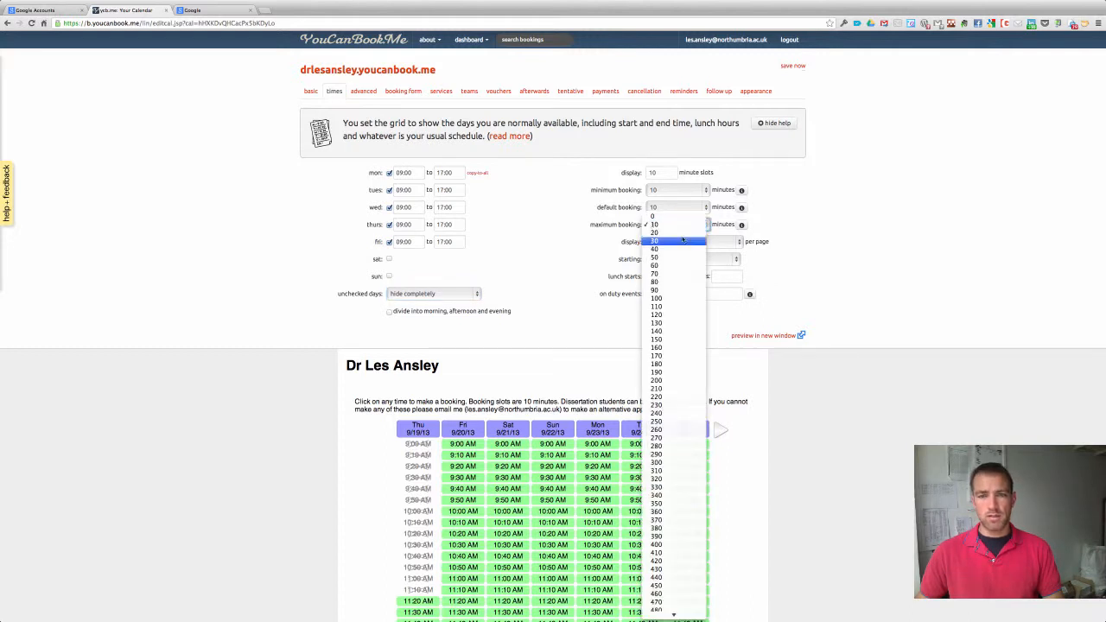
click(680, 242)
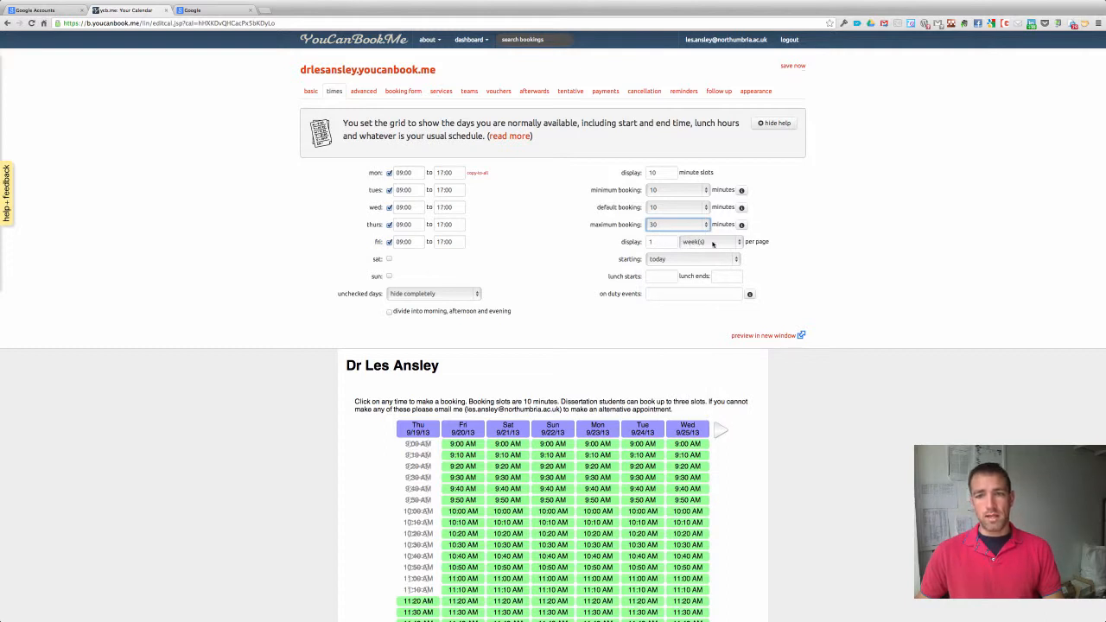
click(725, 256)
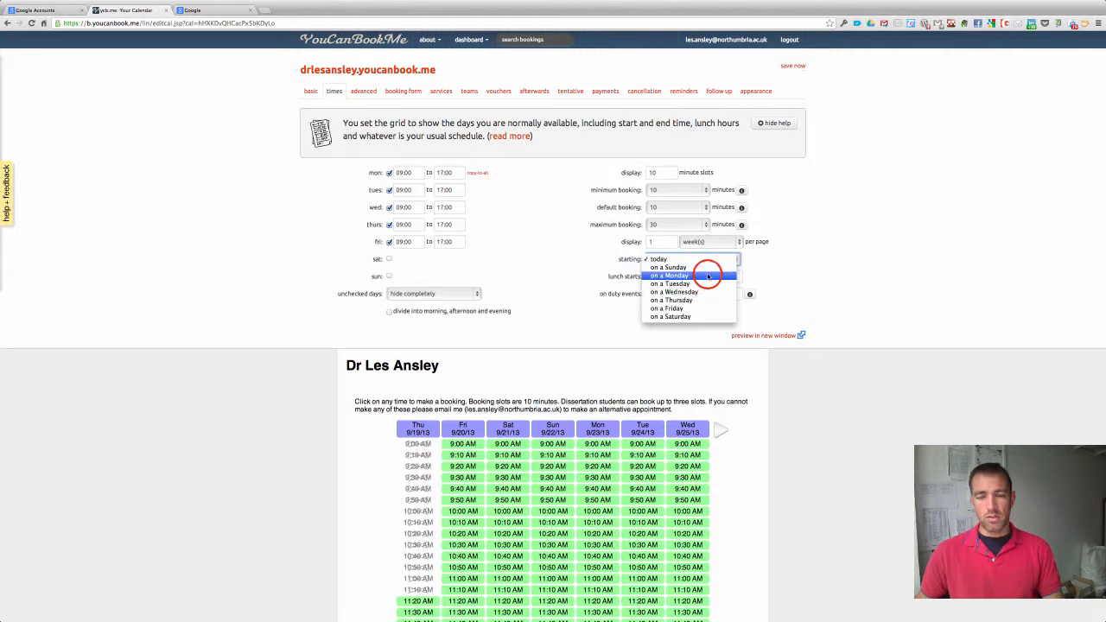
click(708, 275)
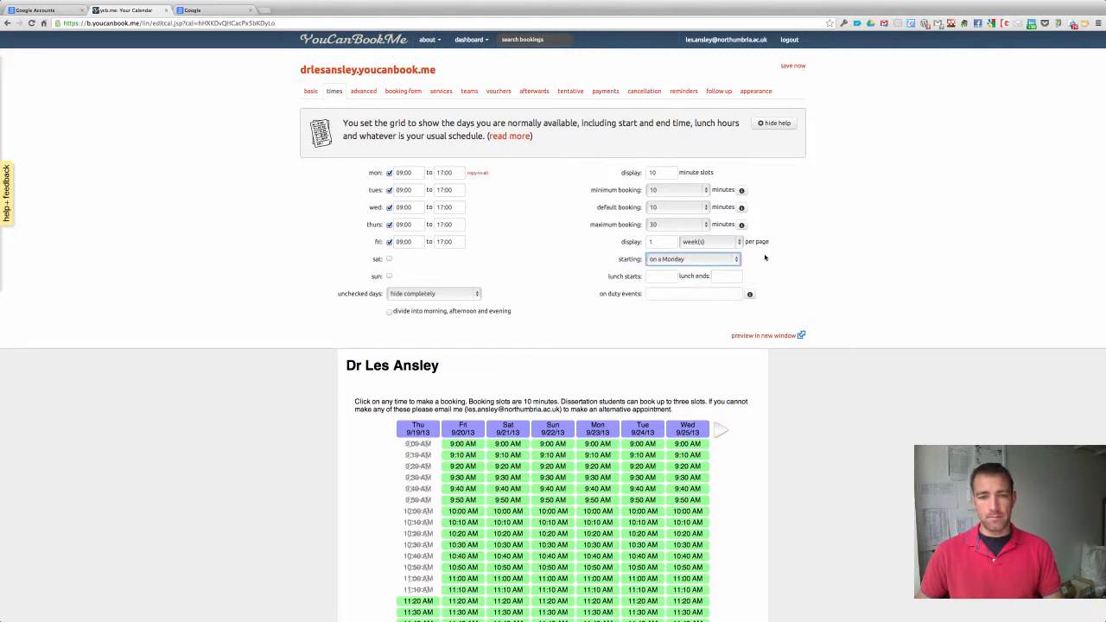
click(792, 65)
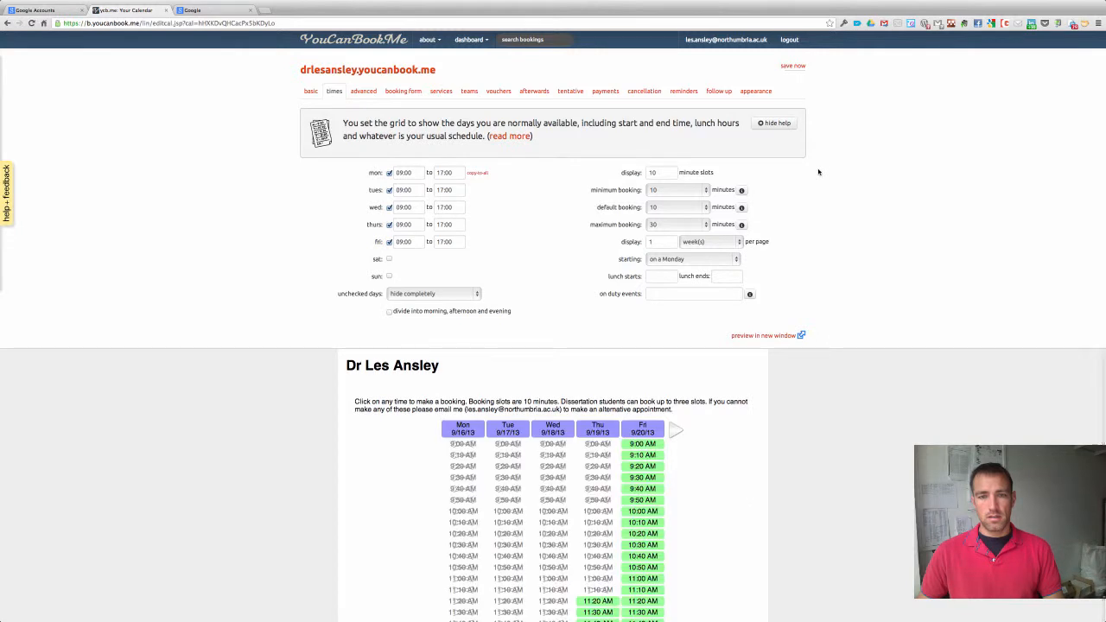
scroll(818, 179, down, 2)
scroll(816, 182, up, 1)
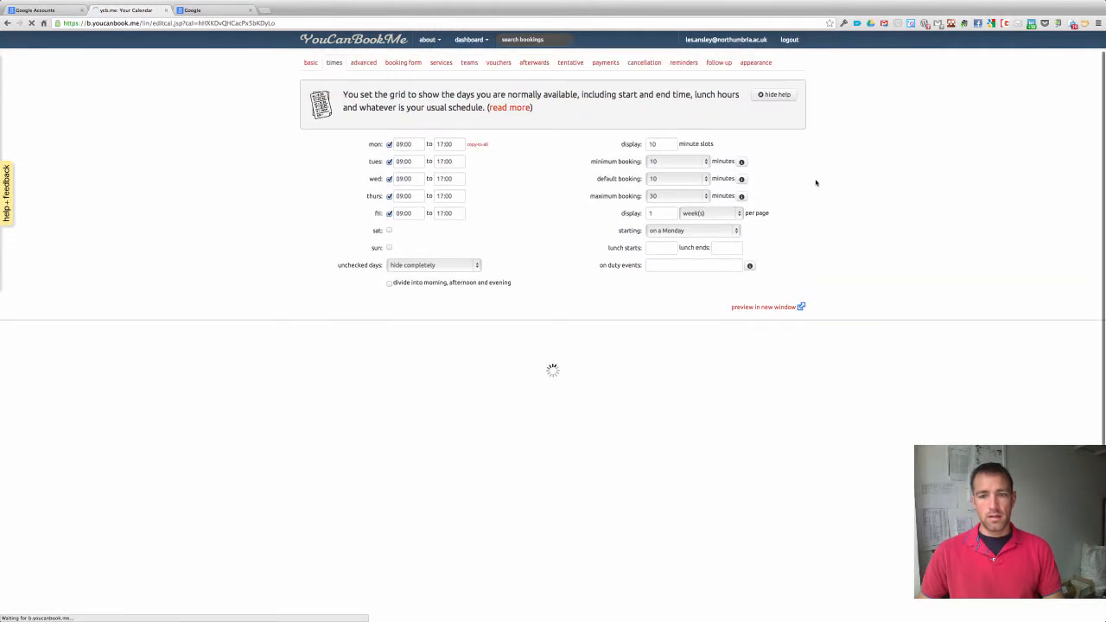
scroll(816, 182, up, 1)
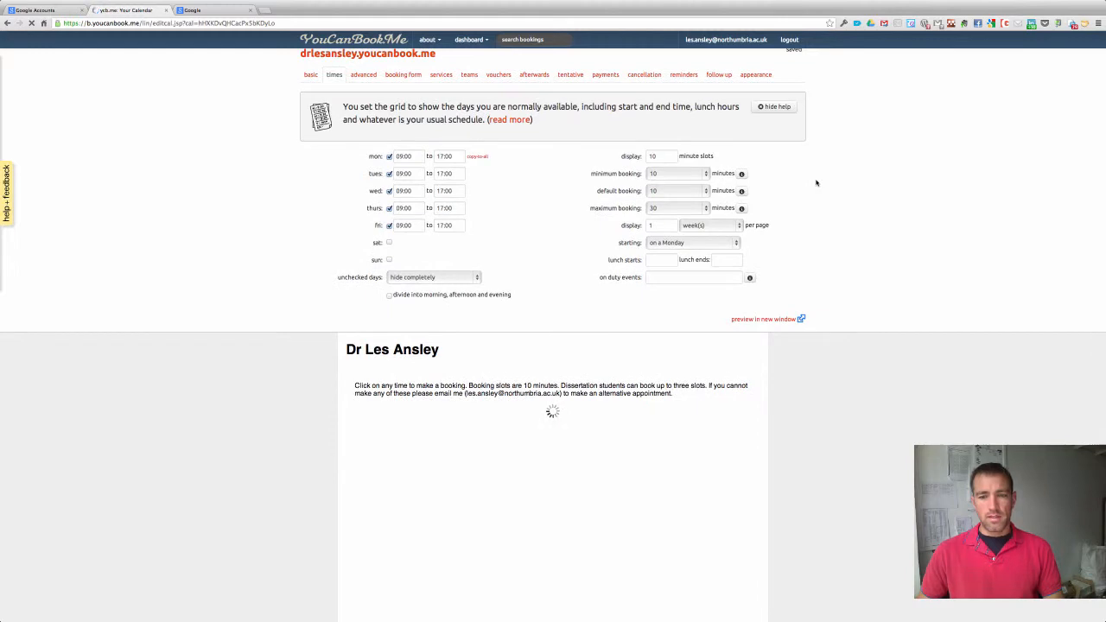
scroll(816, 182, down, 2)
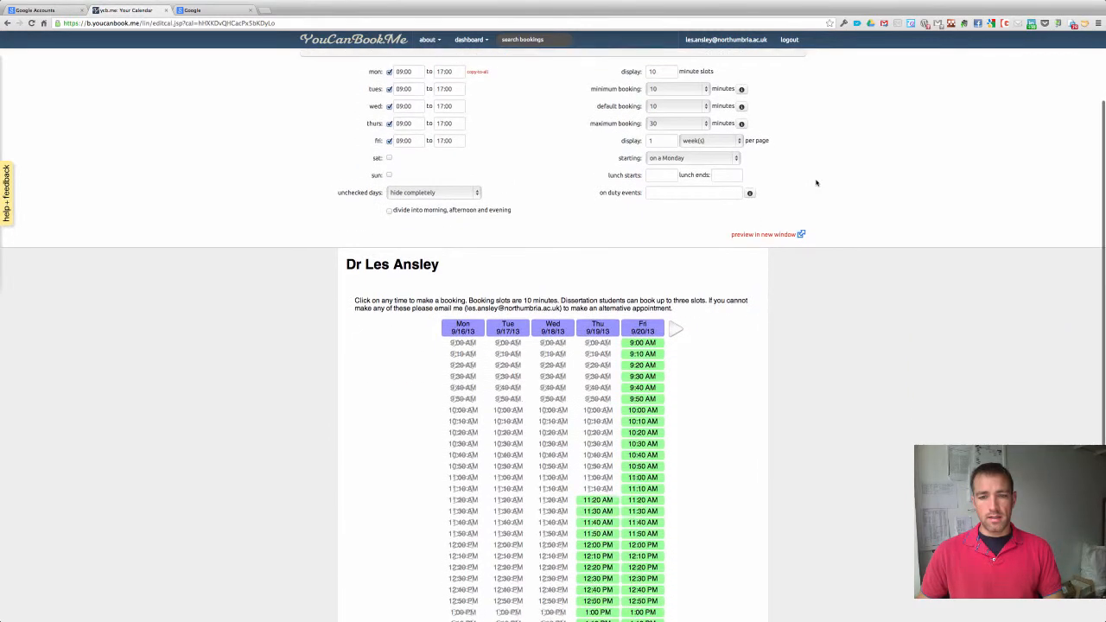
scroll(815, 182, down, 5)
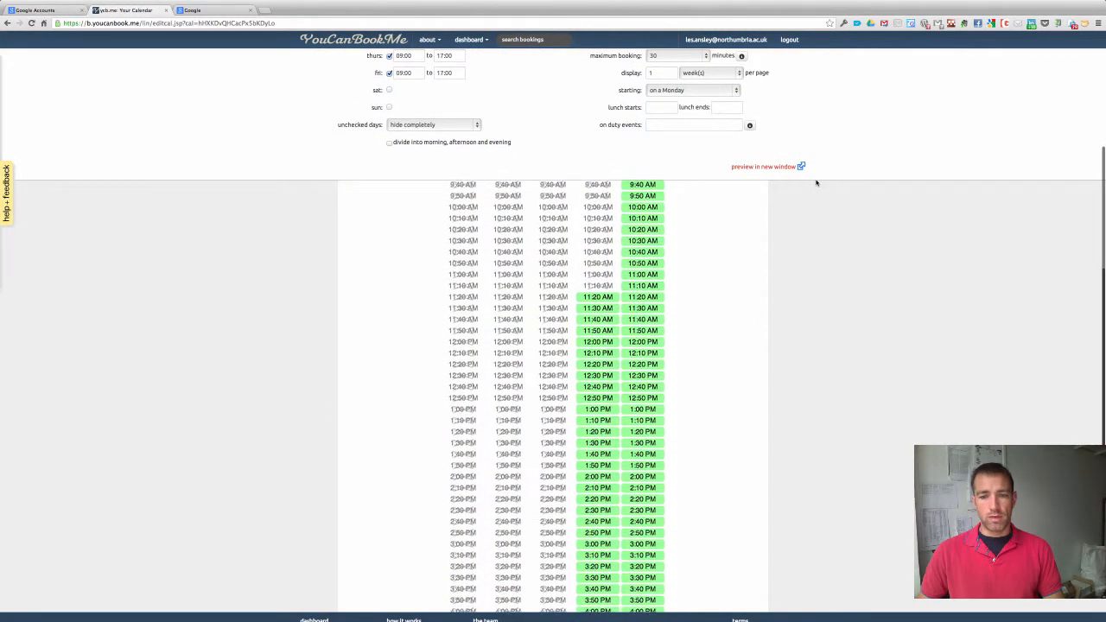
scroll(816, 182, up, 6)
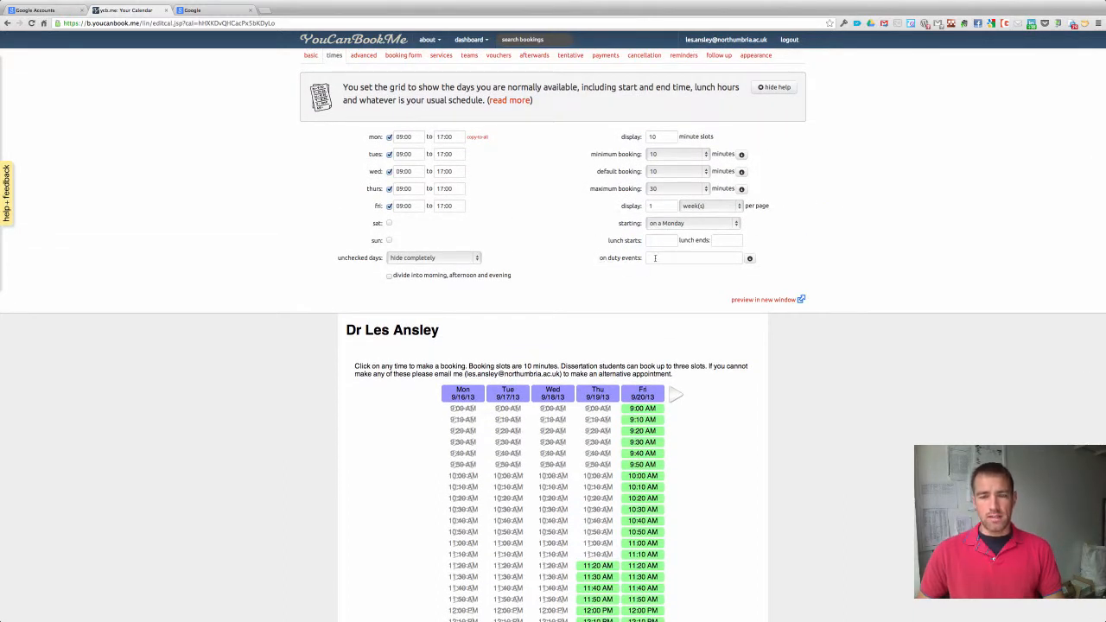
Set the on-duty events keyword to Tutorials and apply it.
click(659, 256)
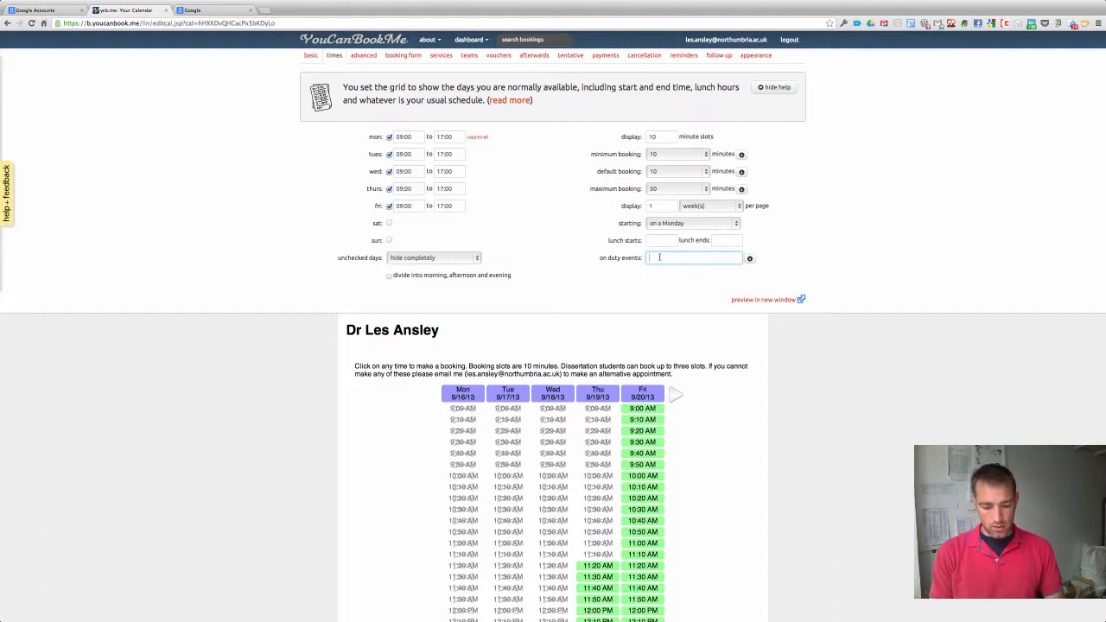
text(Tutorials)
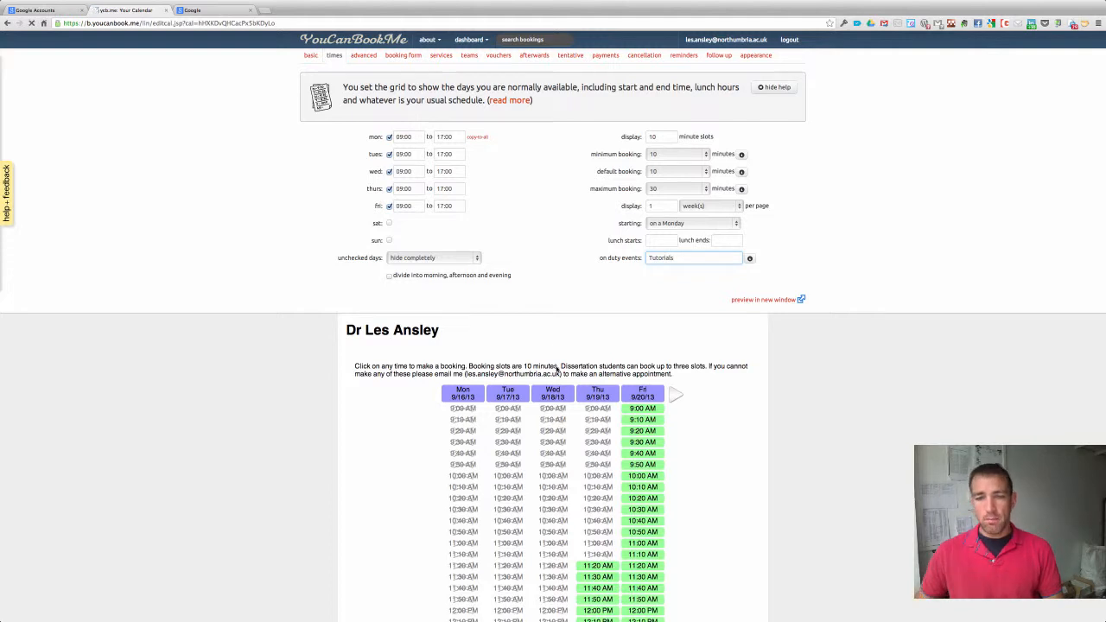
key(Return)
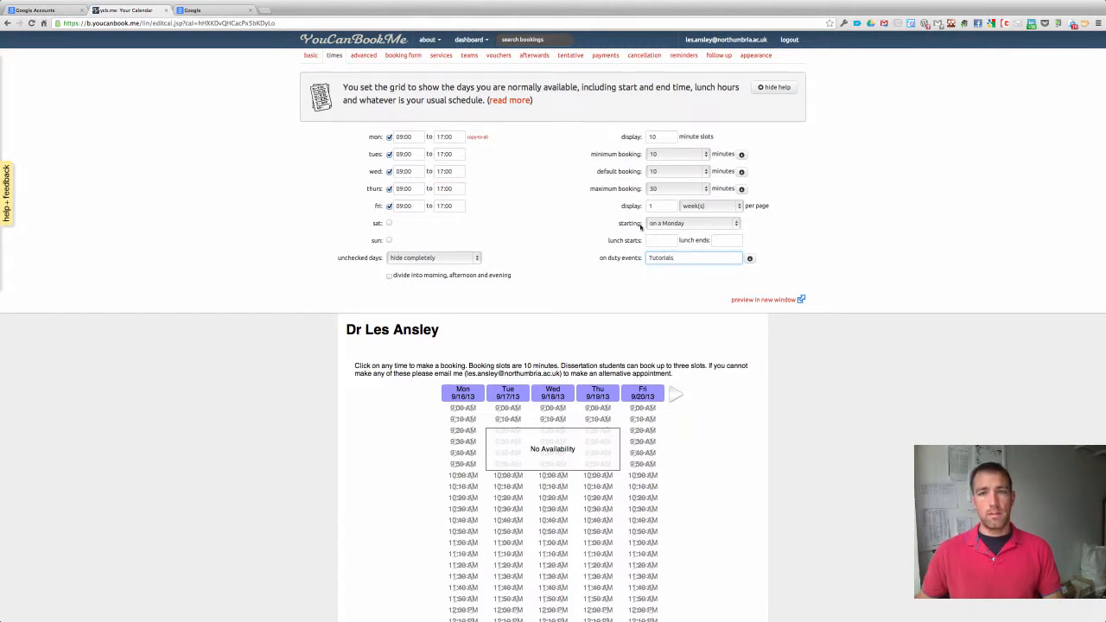
Create a Thursday 12:00pm–2:00pm Tutorials event in Google Calendar, shown as Available.
click(204, 9)
click(240, 38)
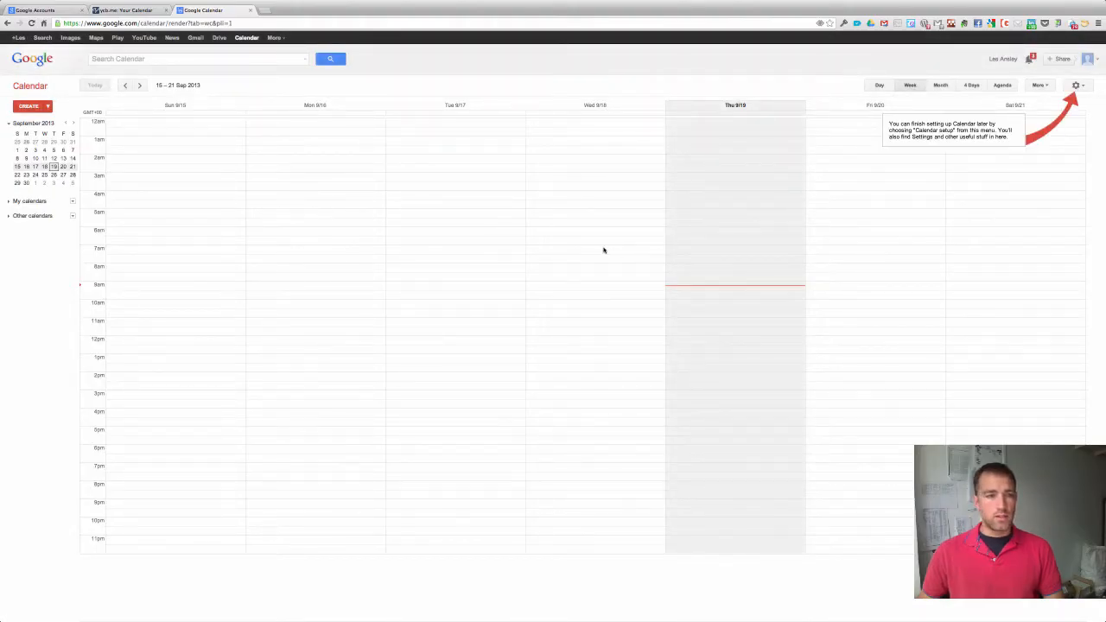
click(690, 339)
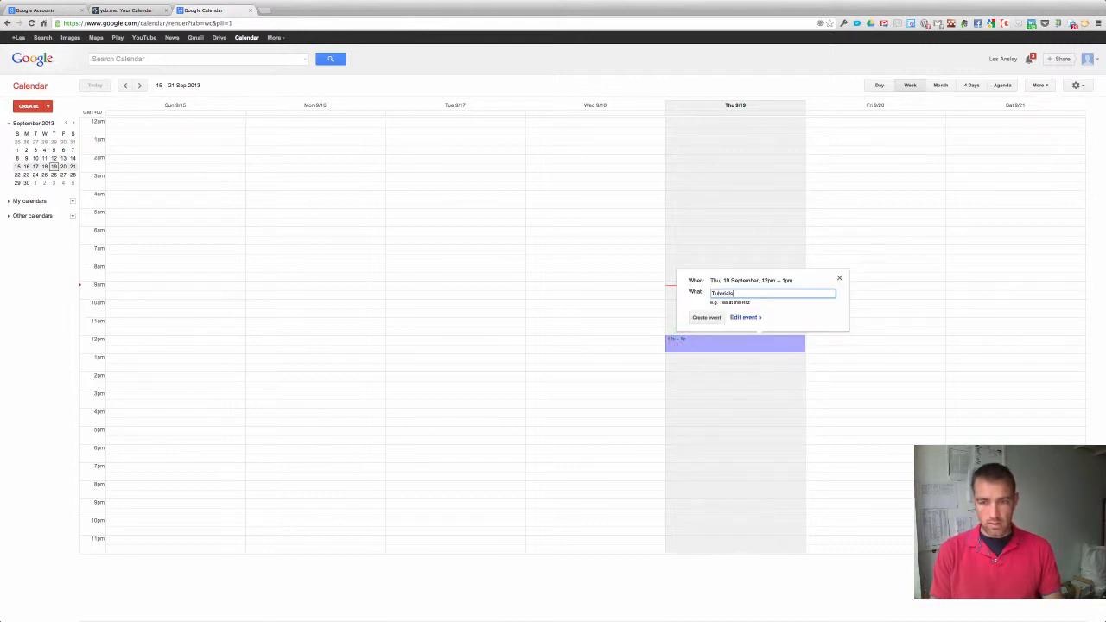
click(747, 317)
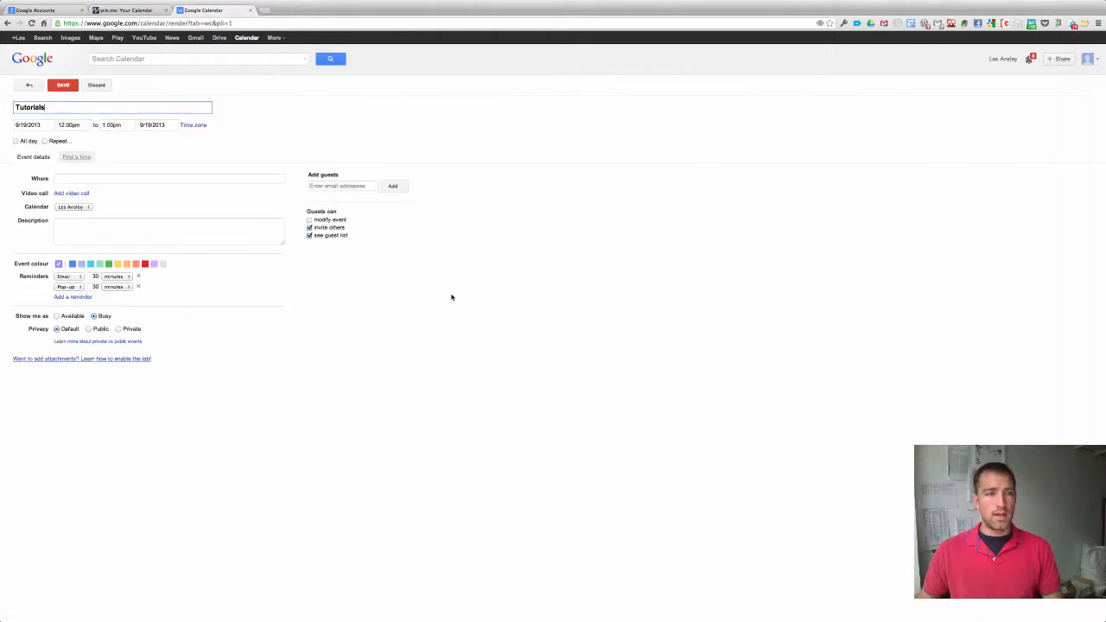
click(105, 125)
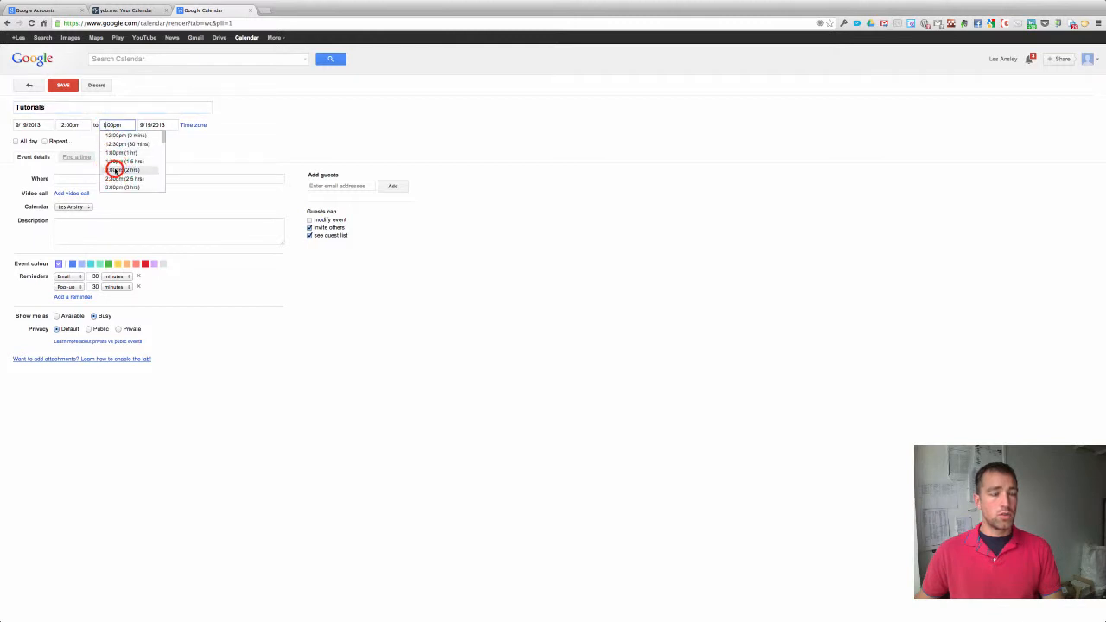
click(114, 170)
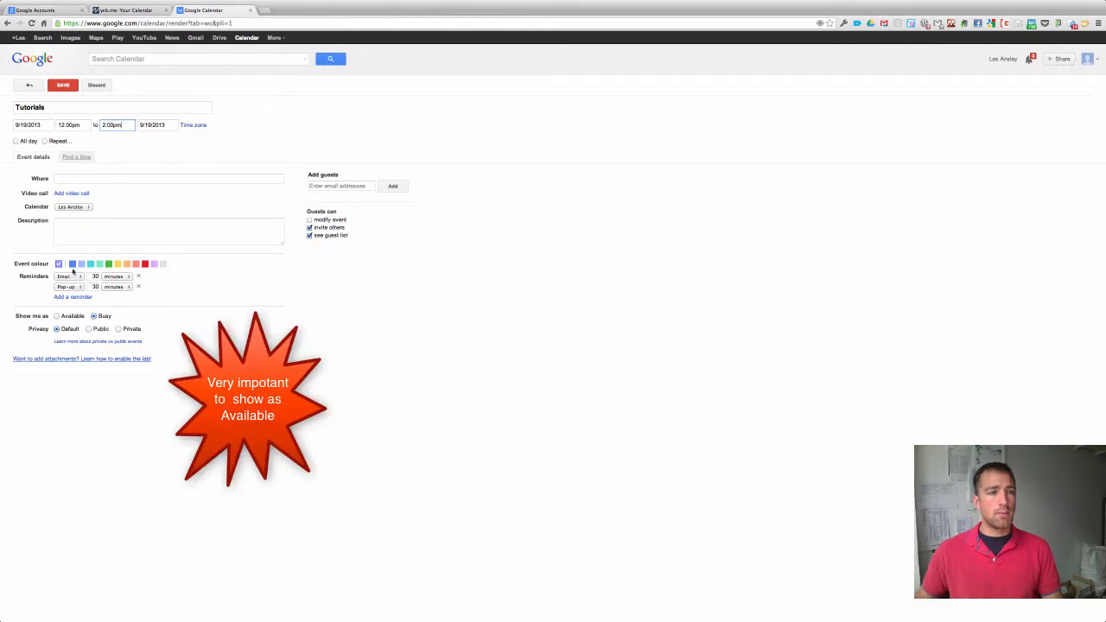
click(57, 316)
click(63, 86)
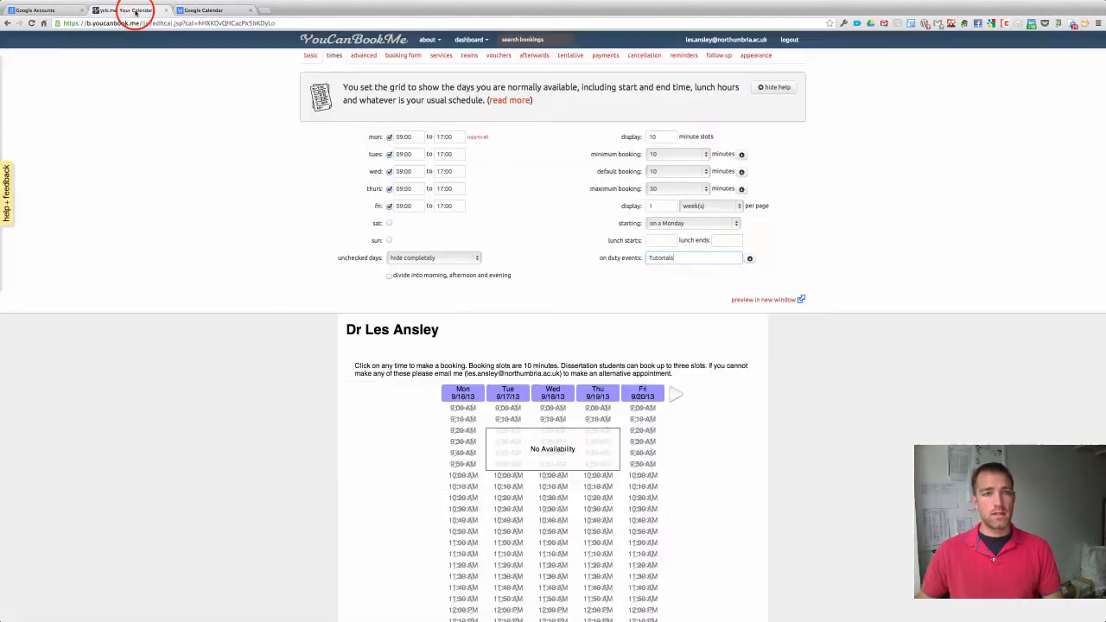
Preview the public booking page to check the Thursday 12:00–1:50 PM slots, then close it.
click(135, 12)
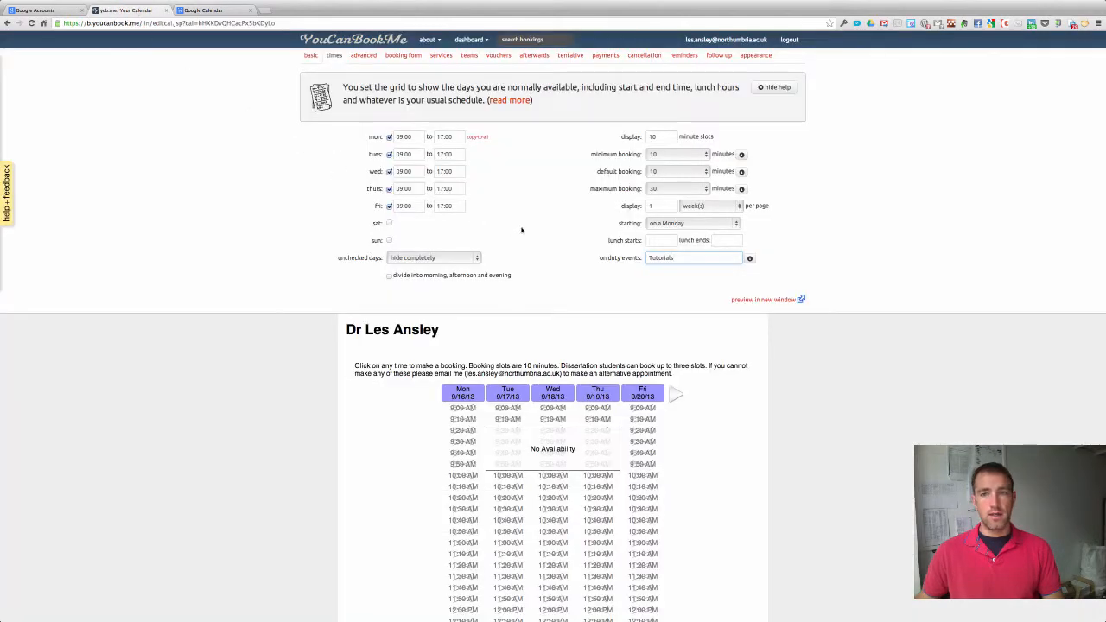
scroll(732, 304, down, 1)
click(757, 280)
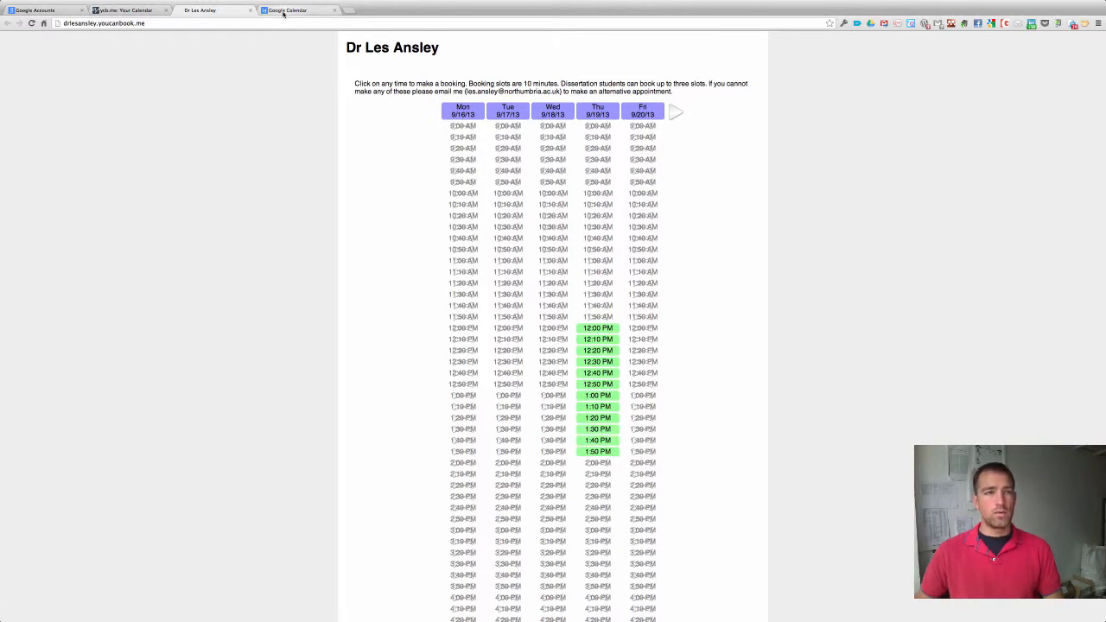
click(250, 9)
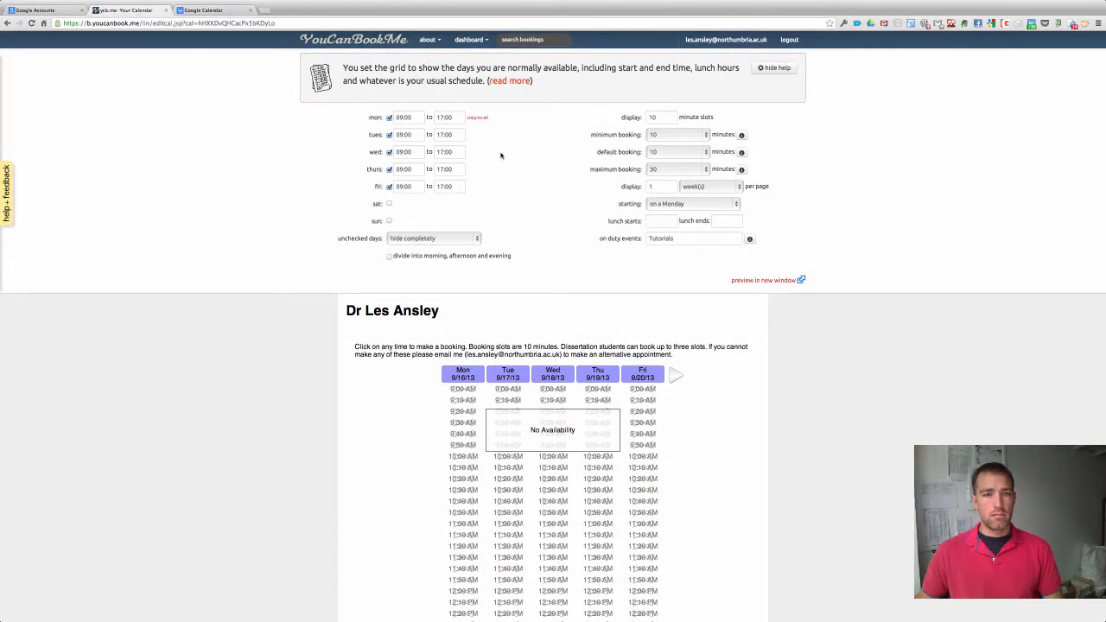
scroll(501, 155, up, 2)
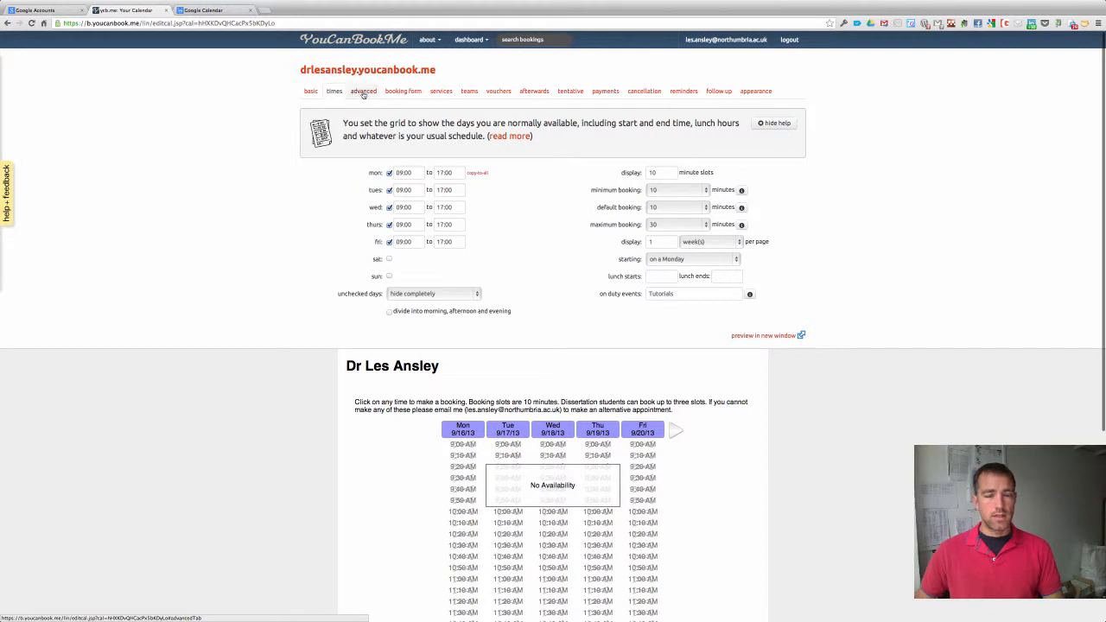
Set minimum notice to 1, maximum advance to 4, language English (UK), and add jump-to-date.
click(364, 92)
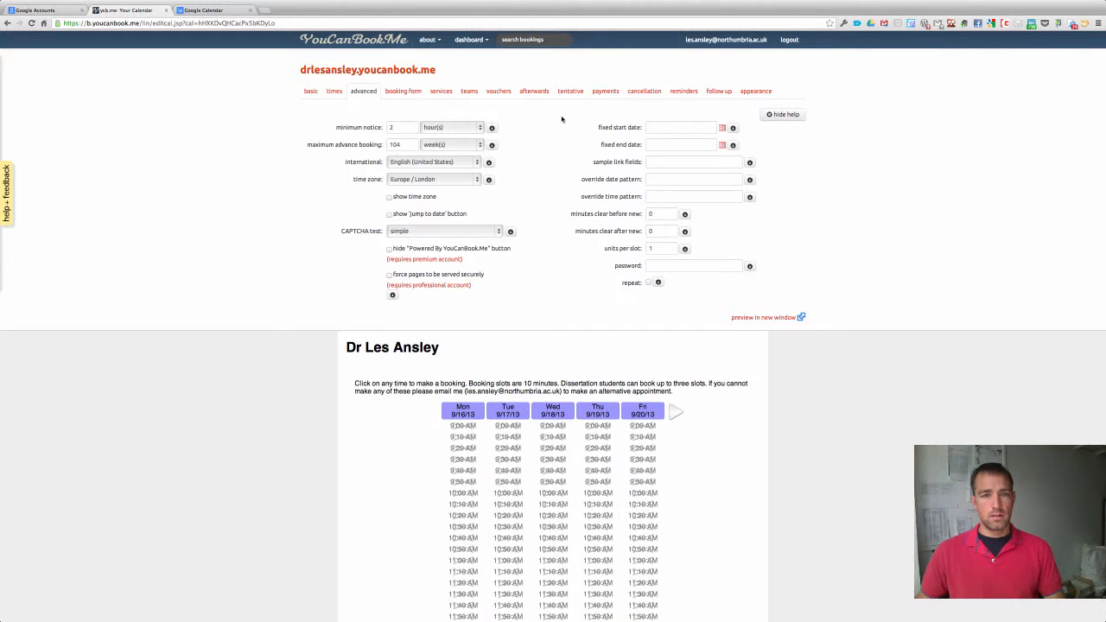
click(400, 128)
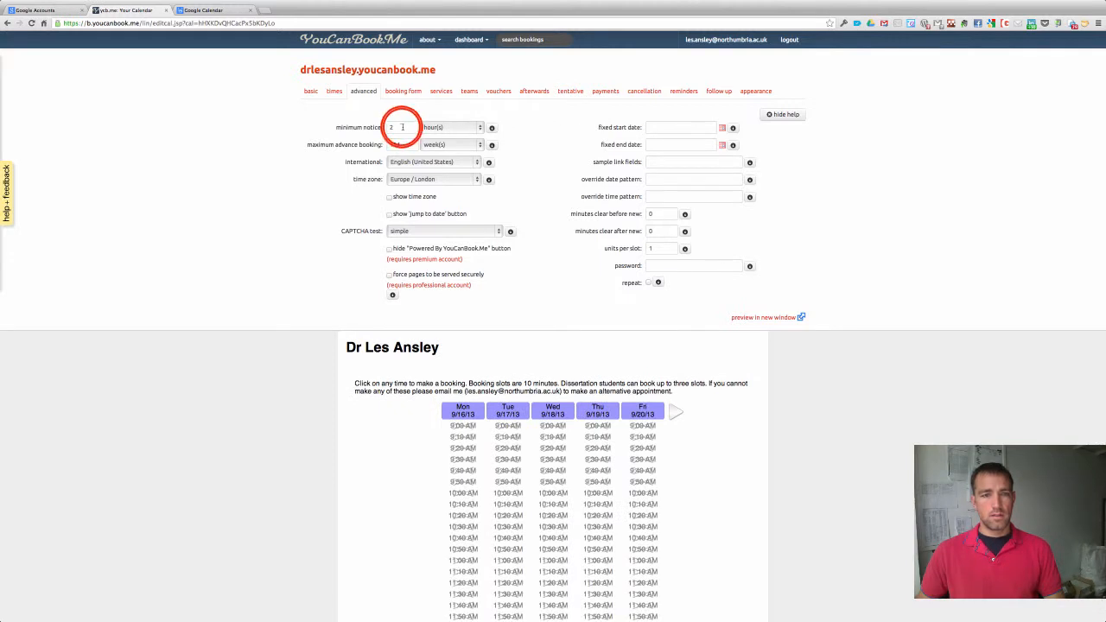
double_click(401, 127)
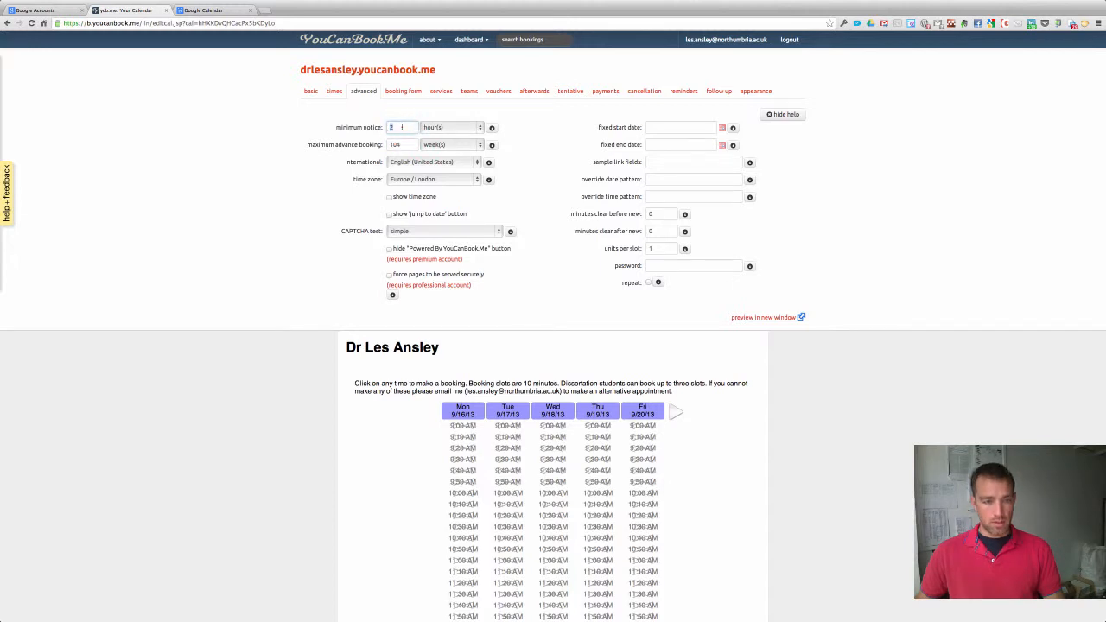
text(1)
click(402, 145)
double_click(403, 145)
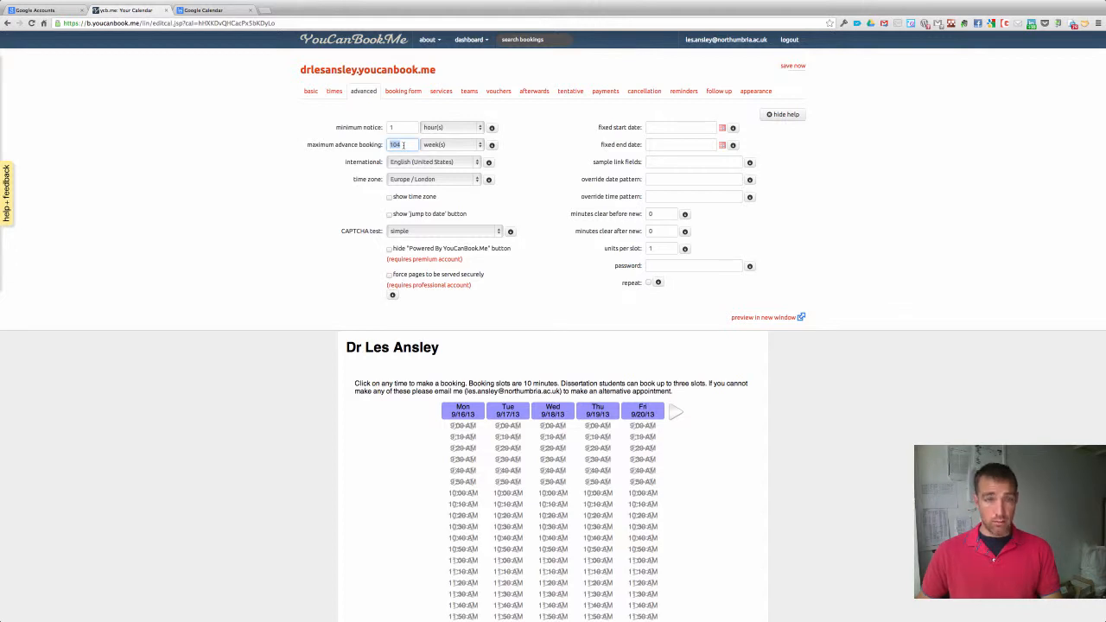
text(4)
click(477, 162)
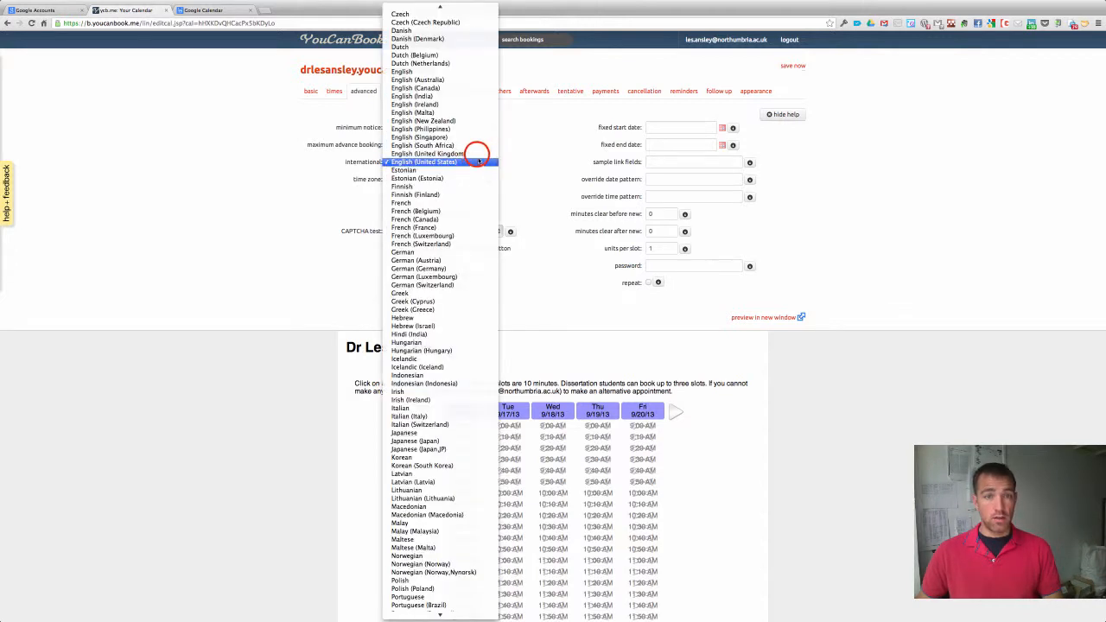
click(473, 153)
click(390, 214)
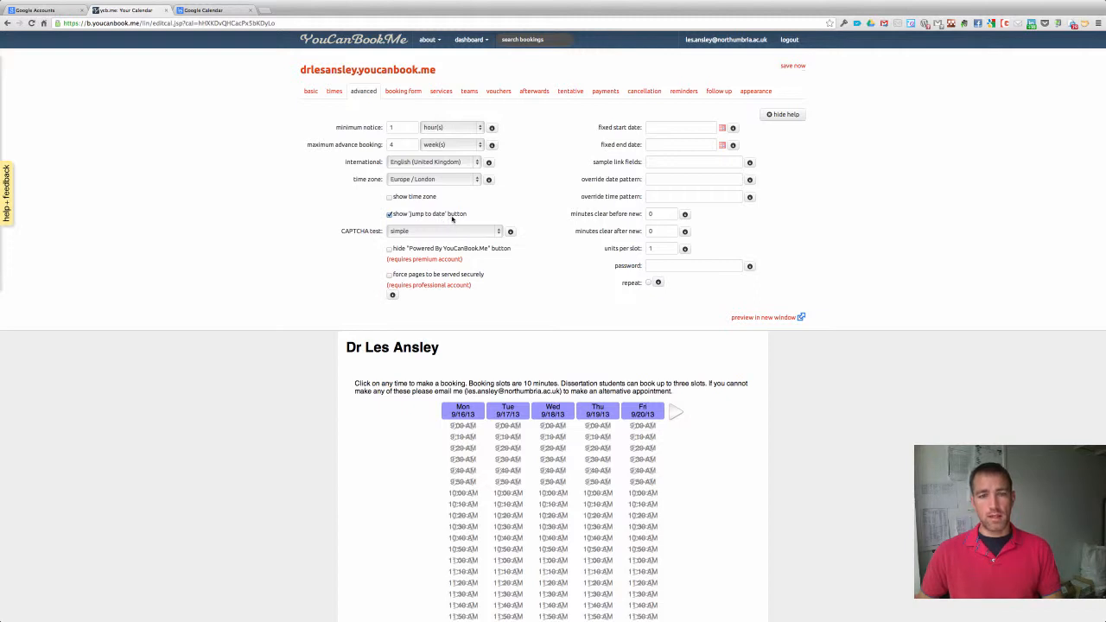
Set the fixed booking window from 2013-09-23 to 2013-12-20 and save.
click(720, 128)
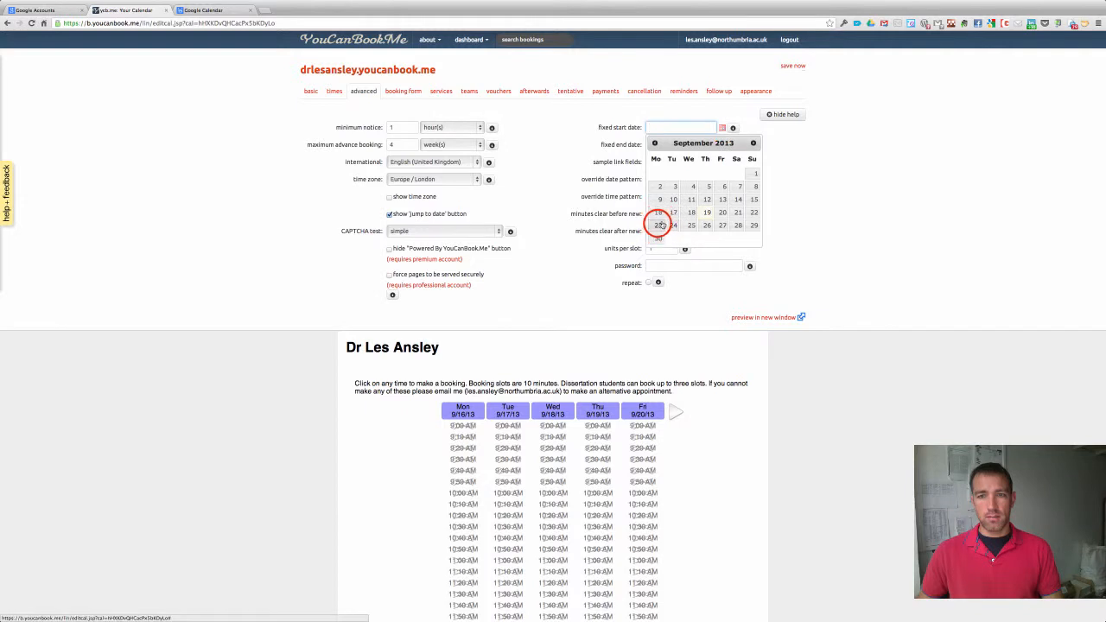
click(658, 225)
click(720, 145)
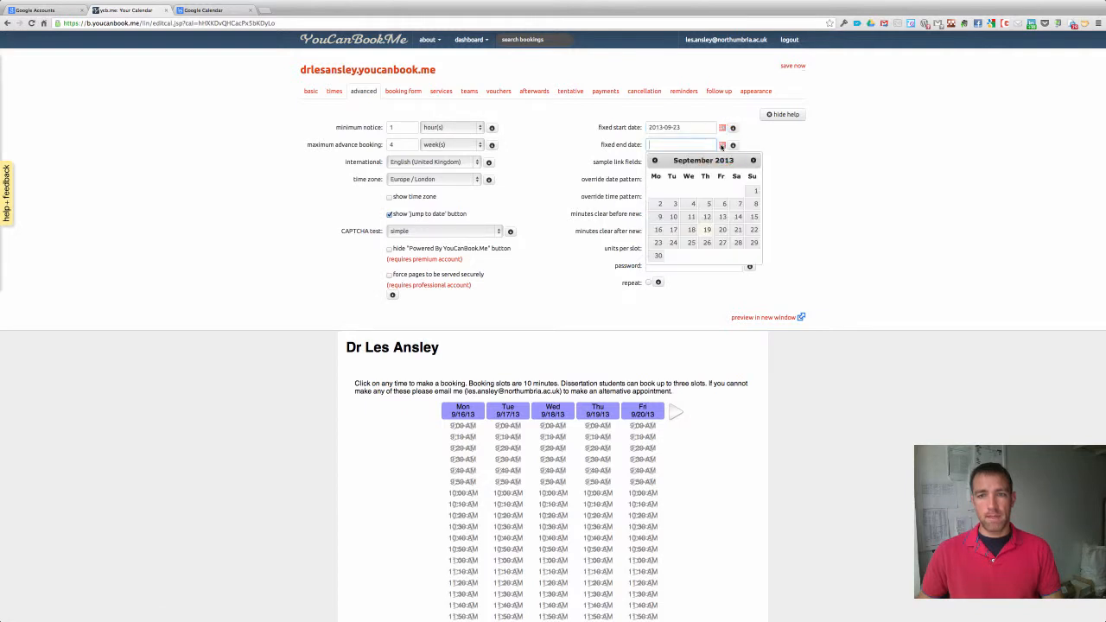
click(753, 160)
click(753, 160)
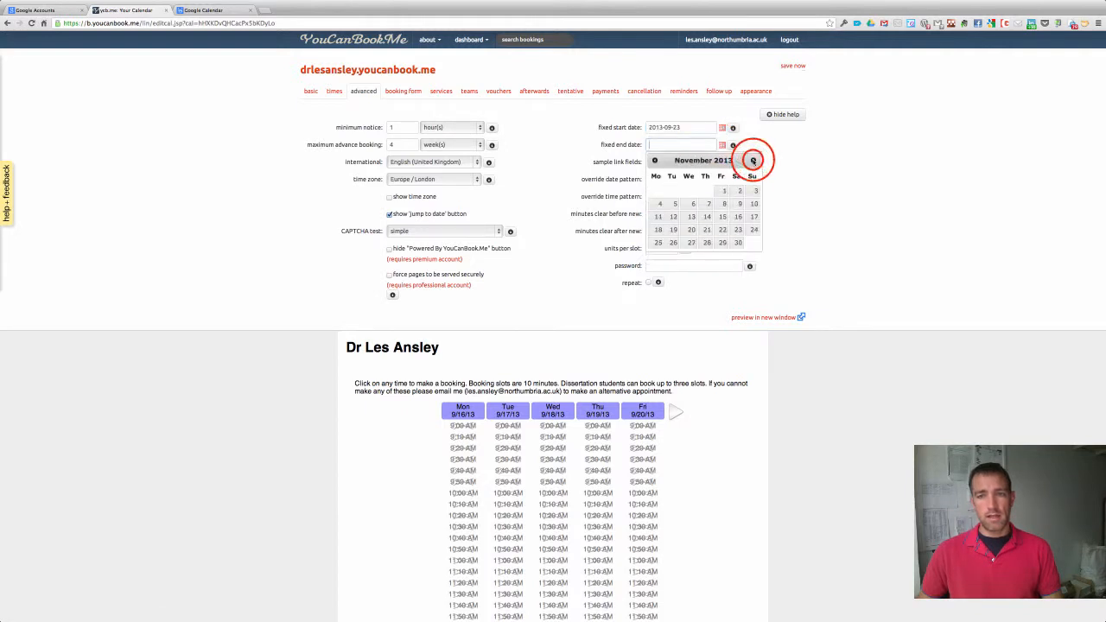
click(753, 161)
click(722, 229)
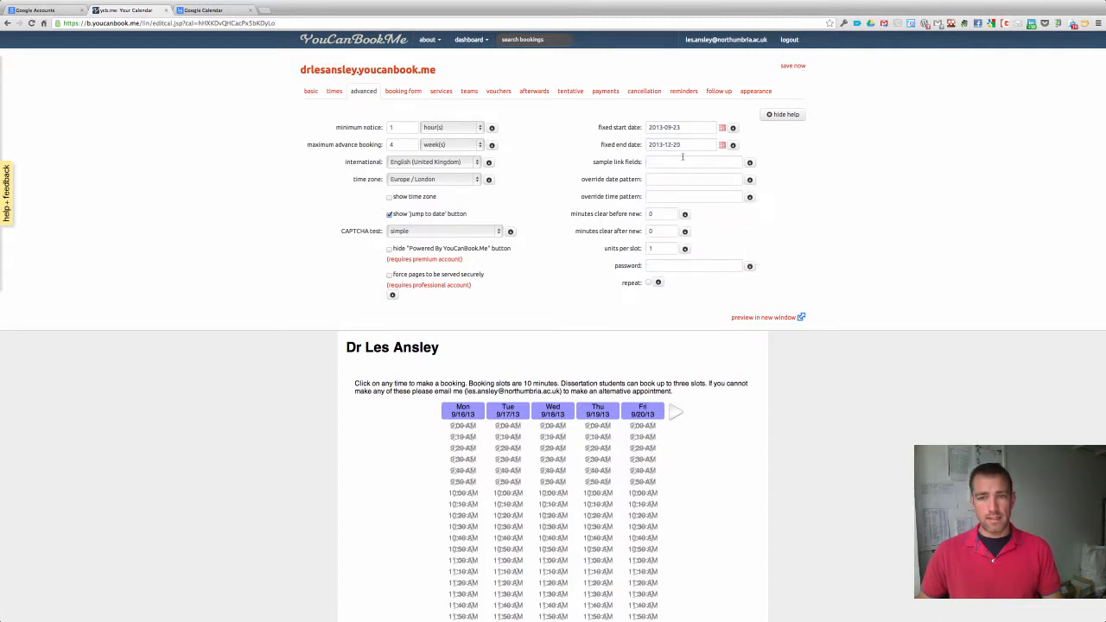
click(790, 66)
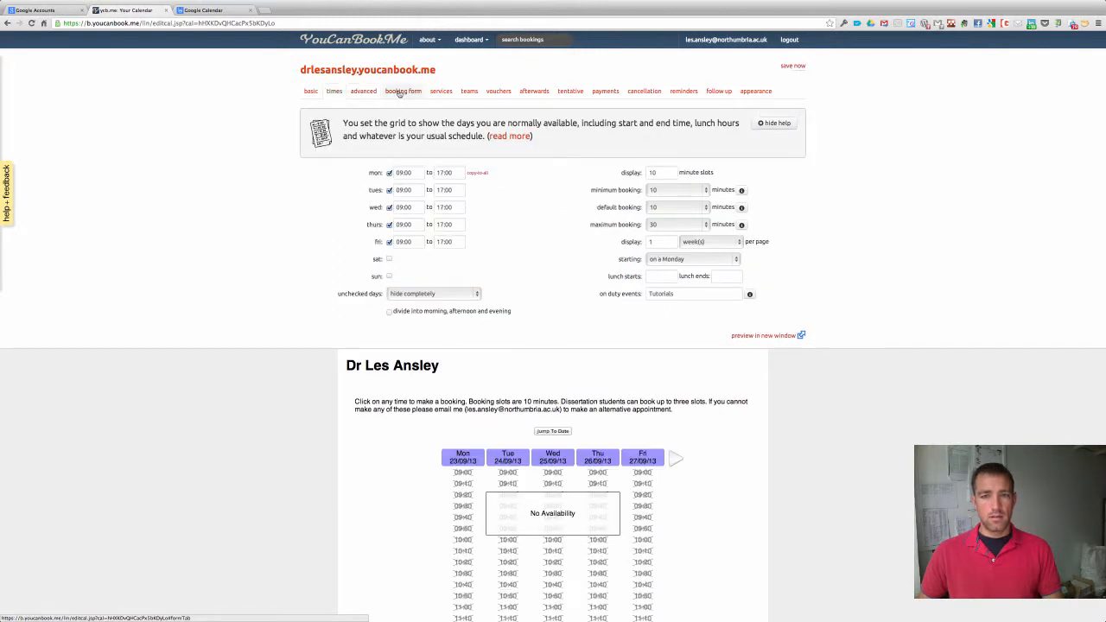
Add a required name question, stripping its suggested-text prefix, and save.
click(402, 90)
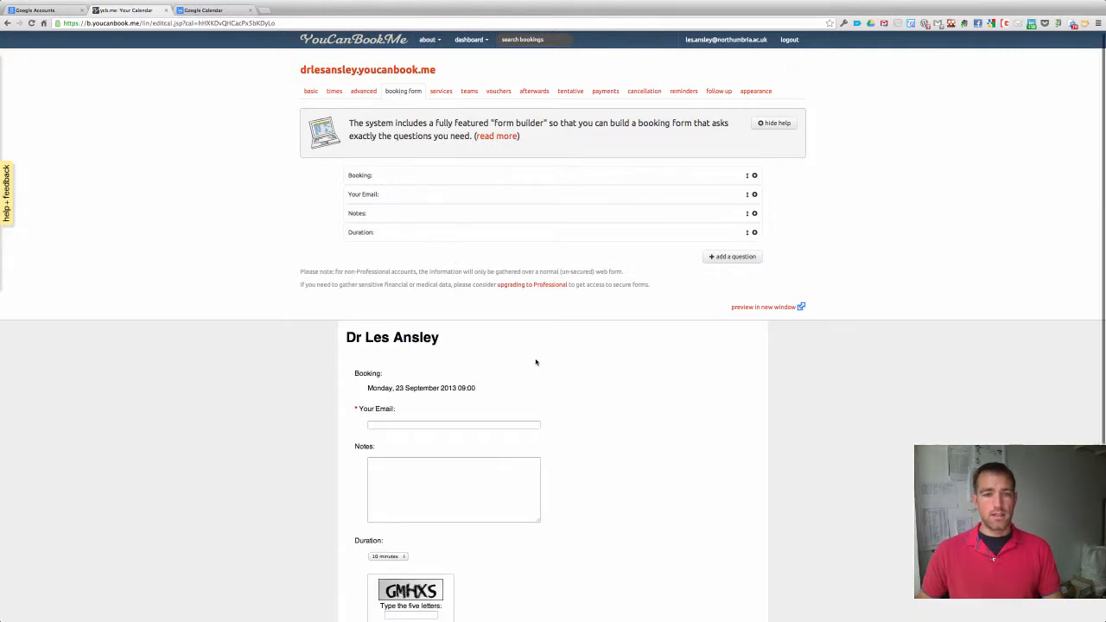
scroll(517, 323, down, 4)
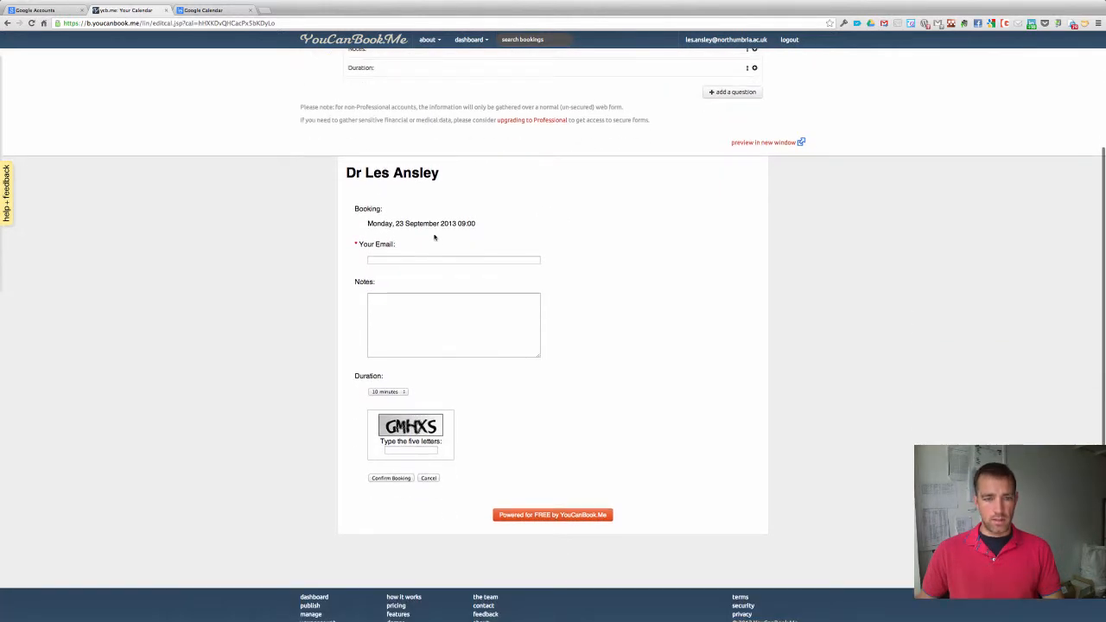
scroll(494, 243, up, 4)
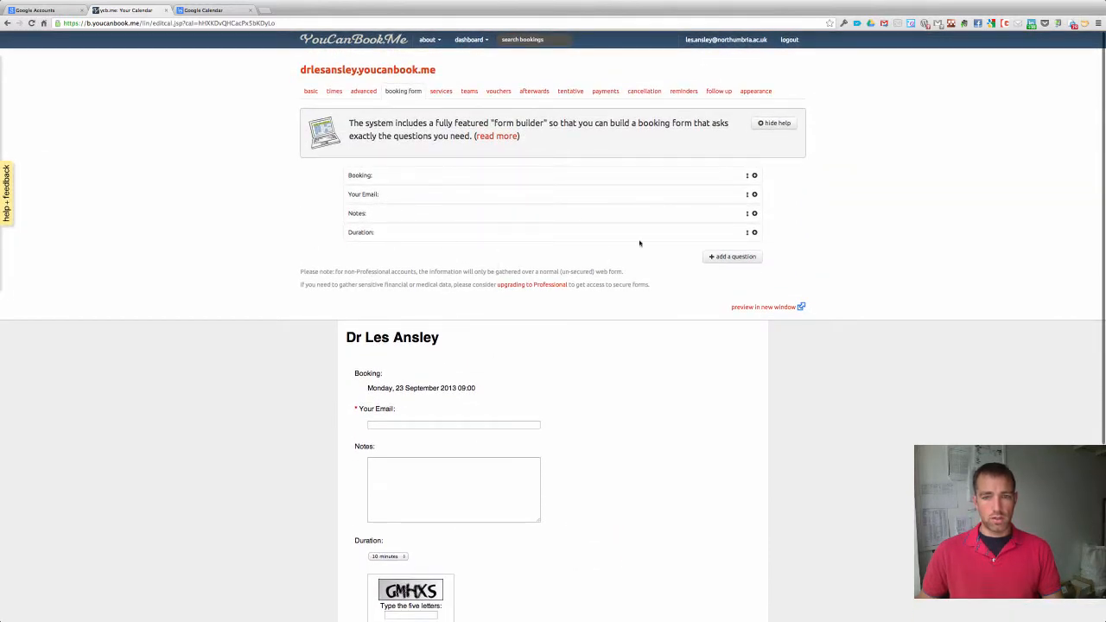
click(732, 257)
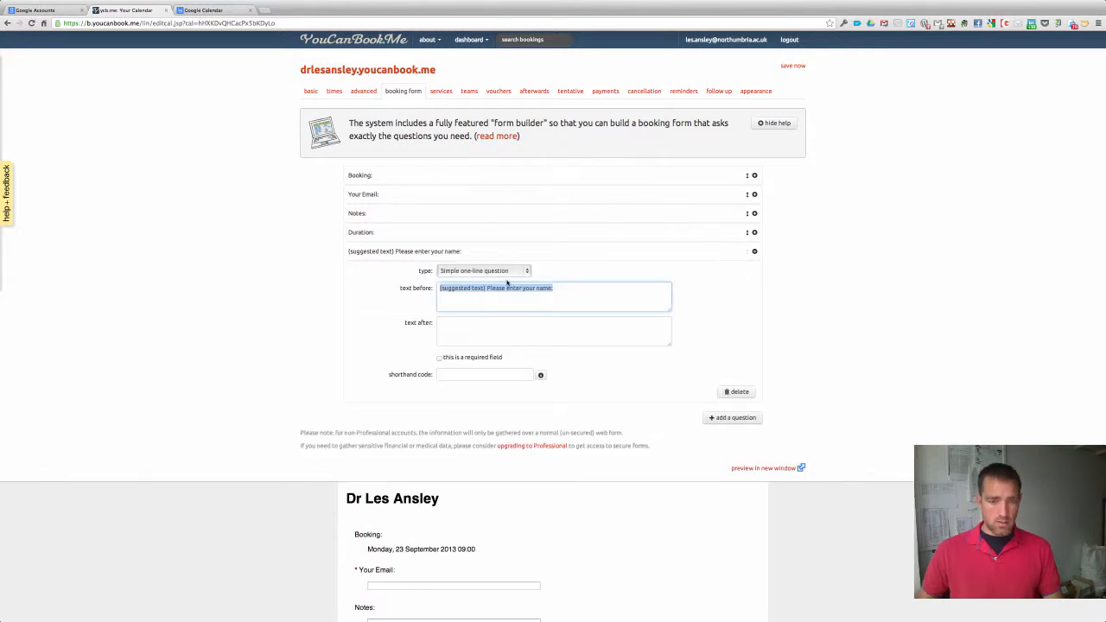
click(497, 290)
drag(487, 288, 404, 283)
key(BackSpace)
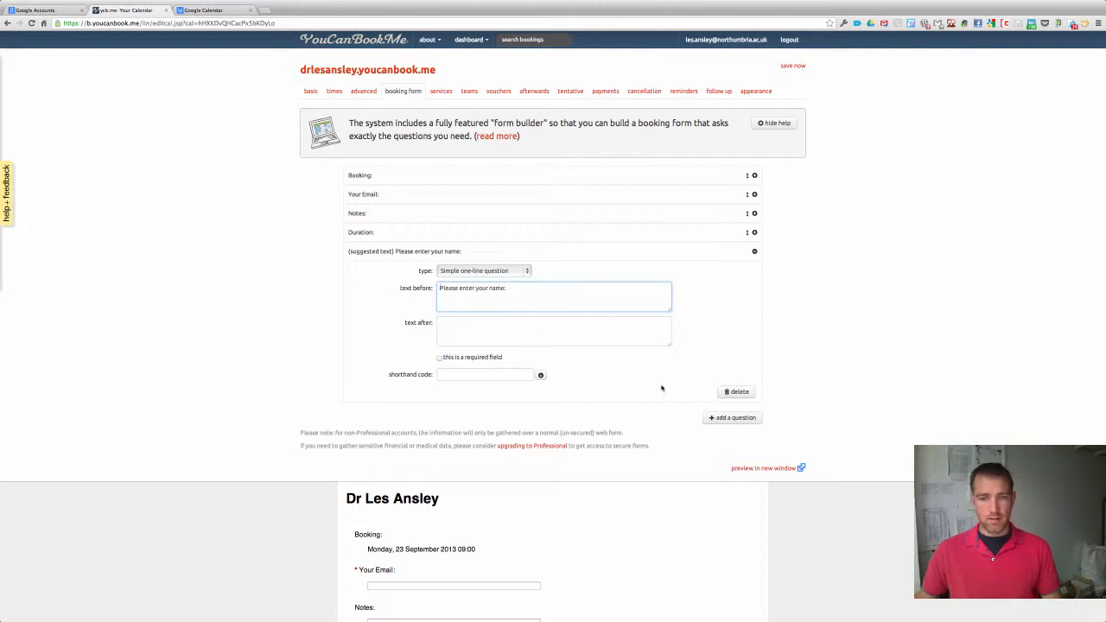
click(439, 357)
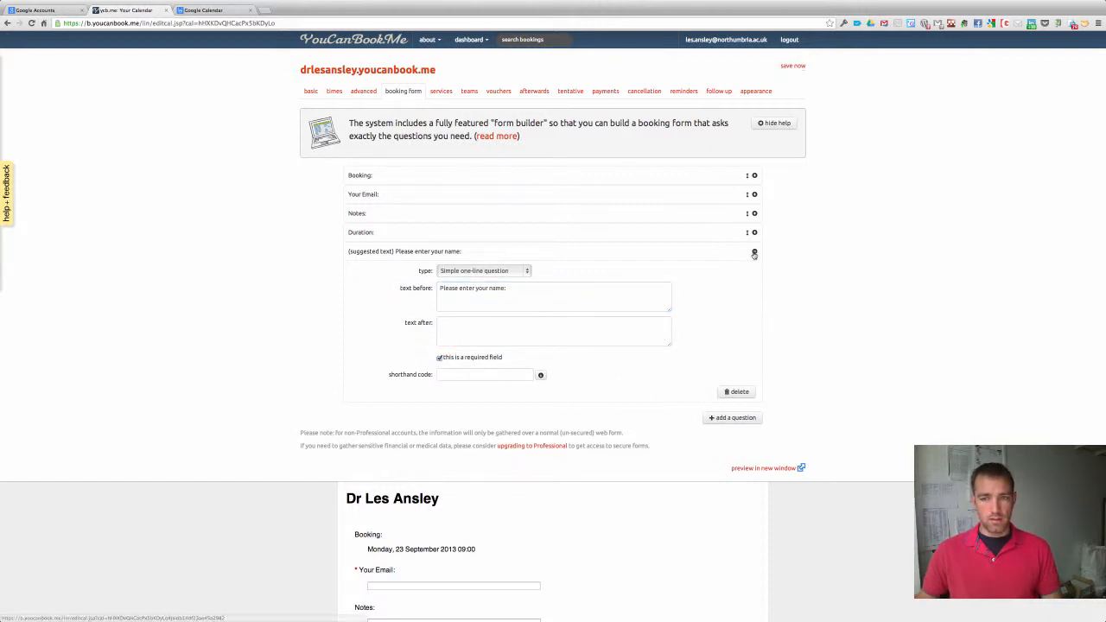
click(792, 65)
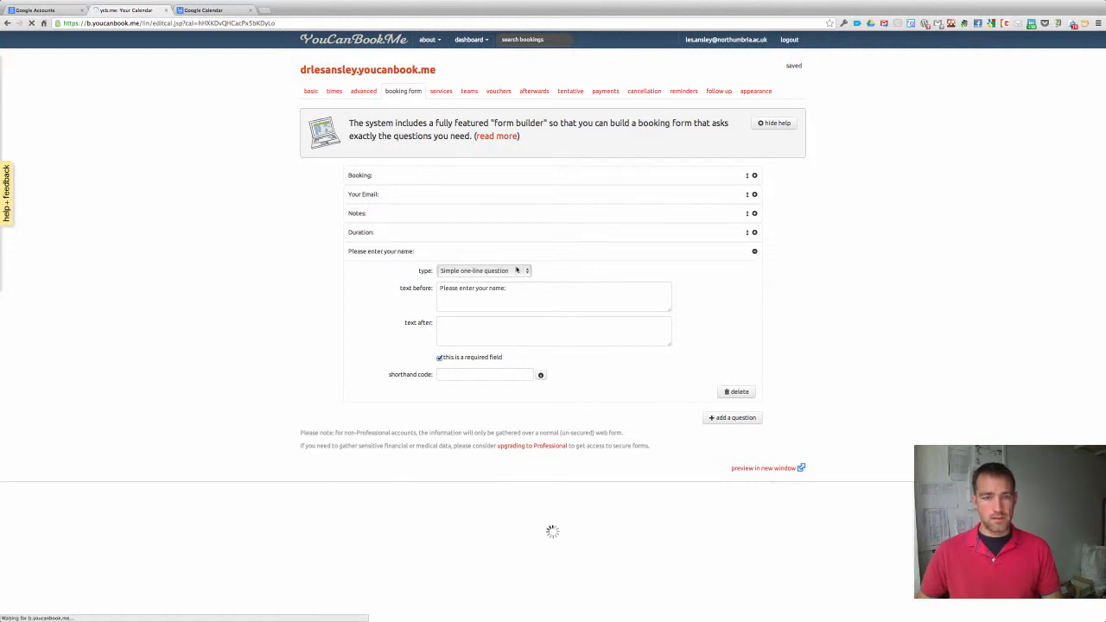
Move the name question above Your Email.
click(754, 251)
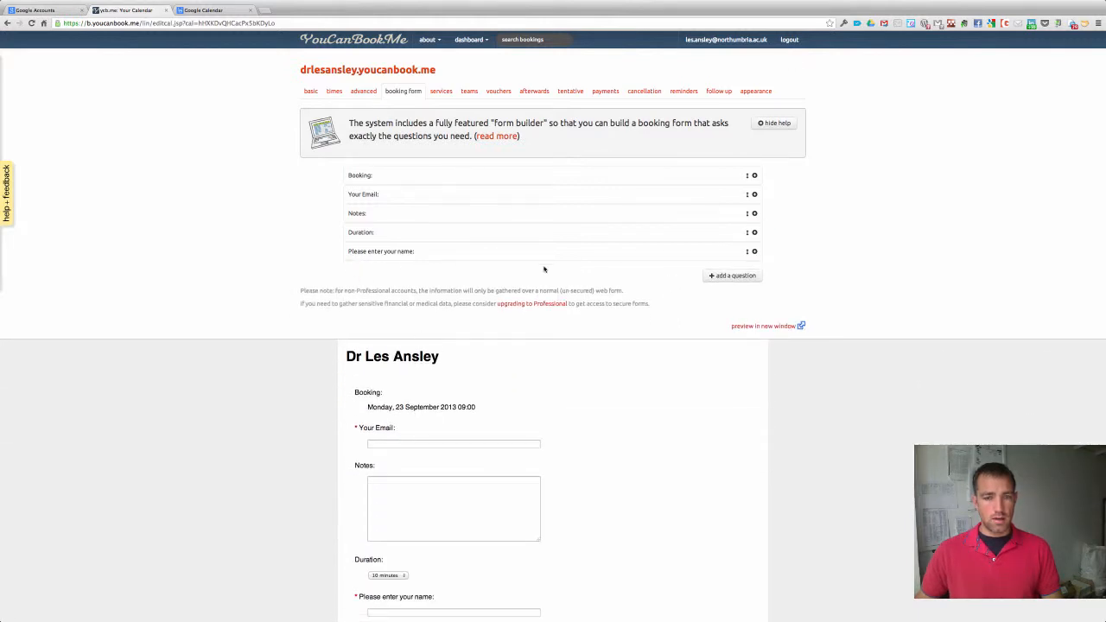
scroll(572, 318, down, 1)
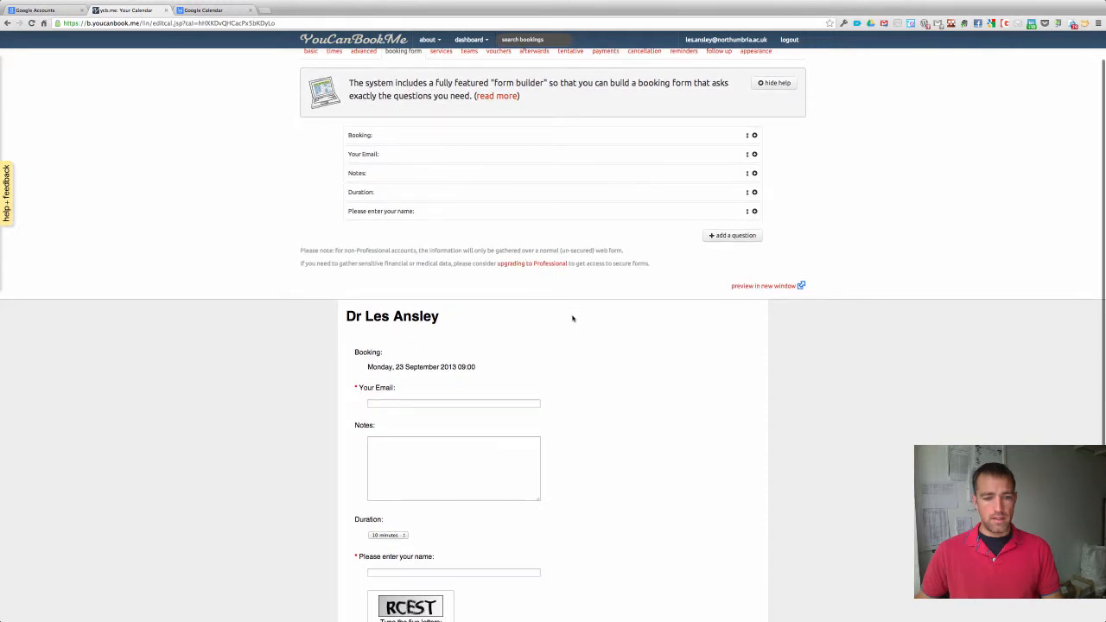
scroll(572, 318, up, 1)
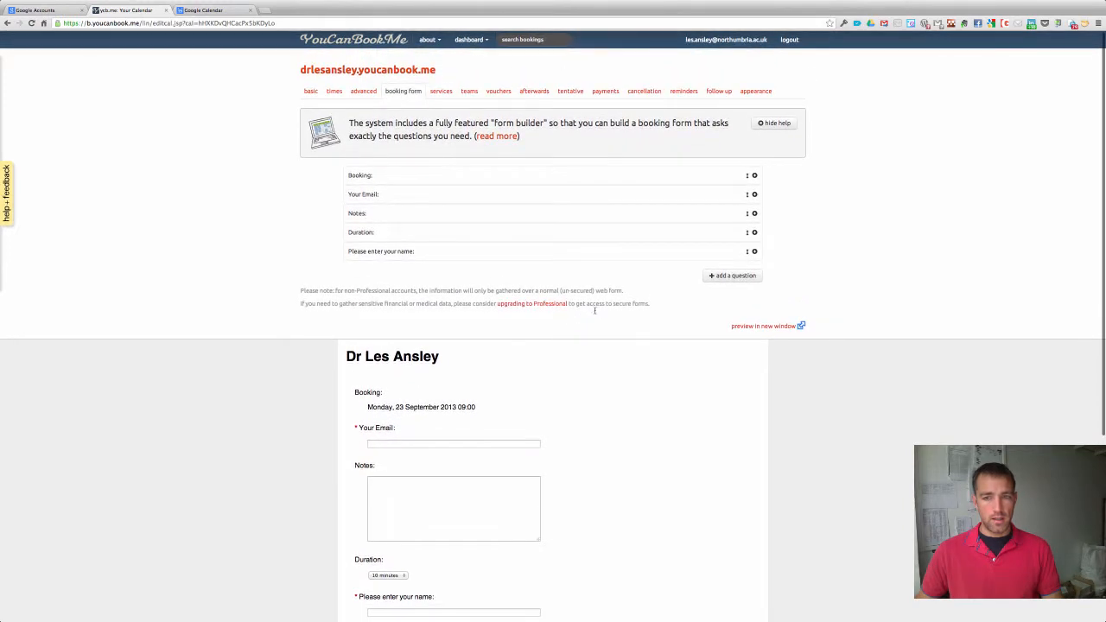
drag(748, 251, 741, 192)
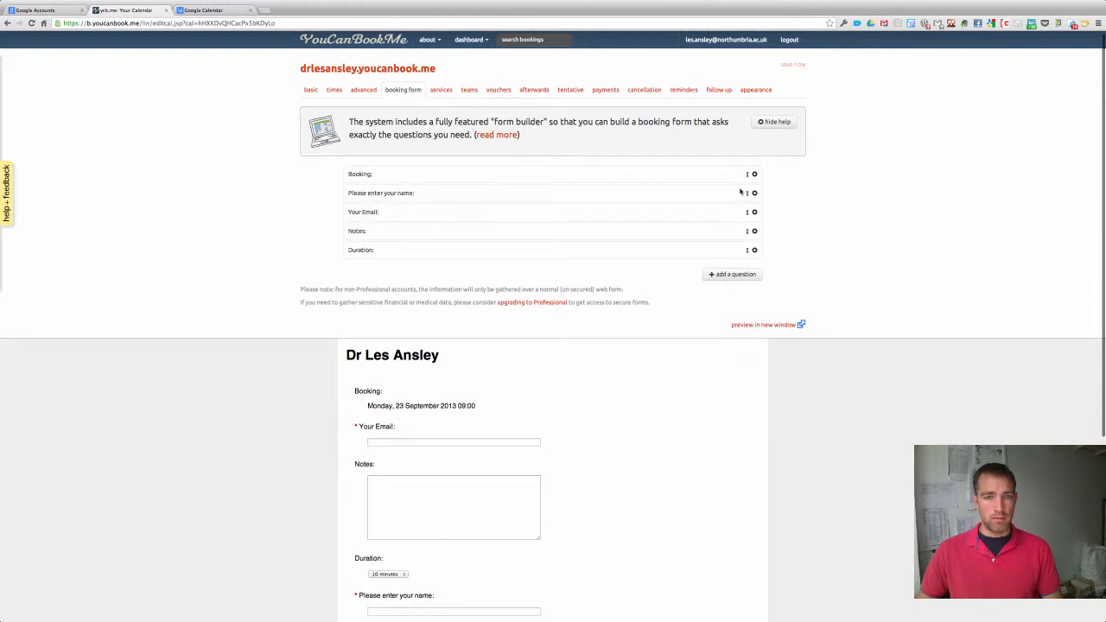
Rename the Notes question to 'Purpose:', make it required, and save.
click(752, 230)
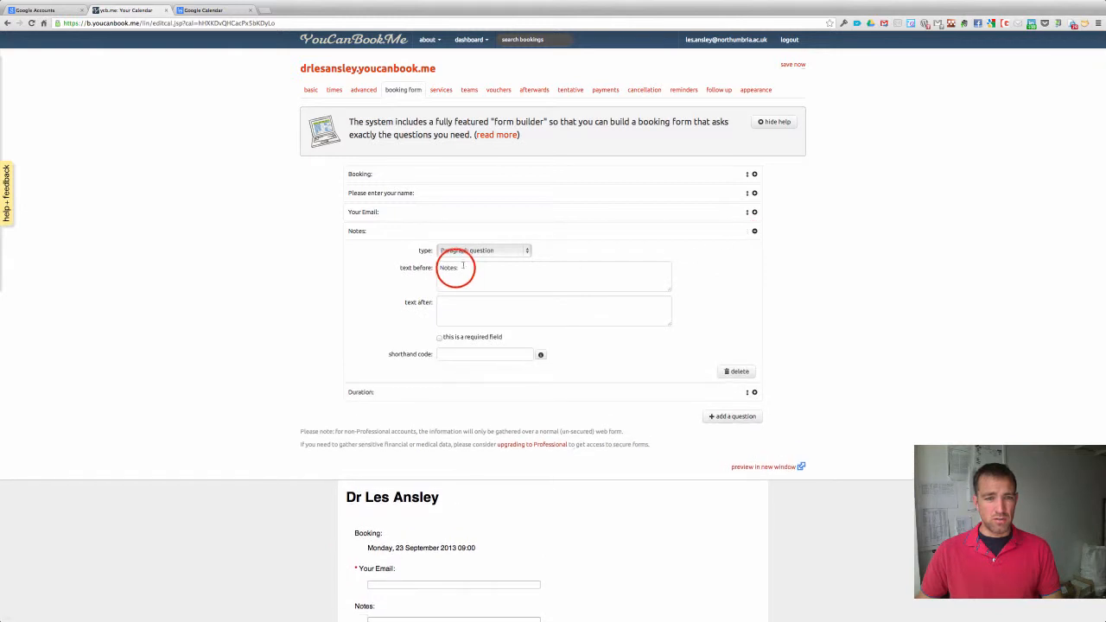
double_click(454, 267)
text(P)
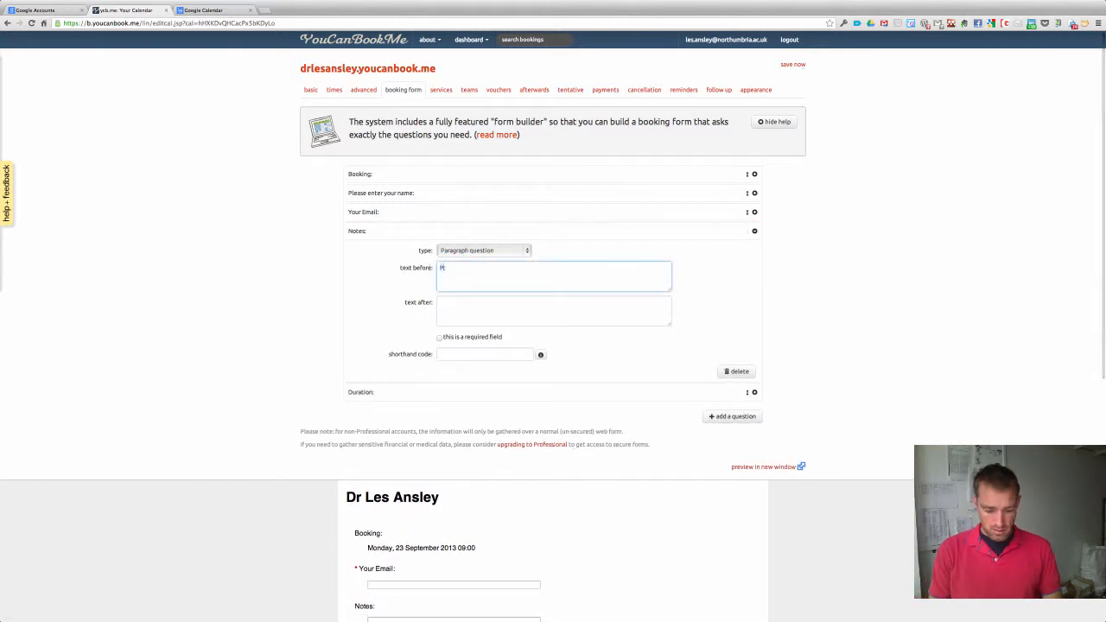
text(urpose)
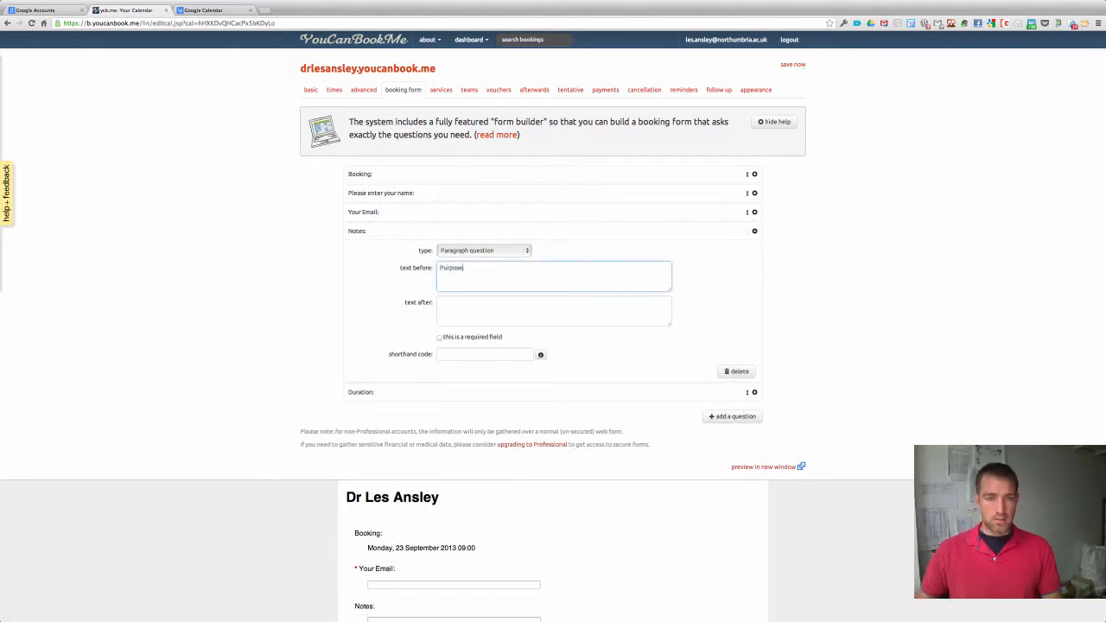
text(:)
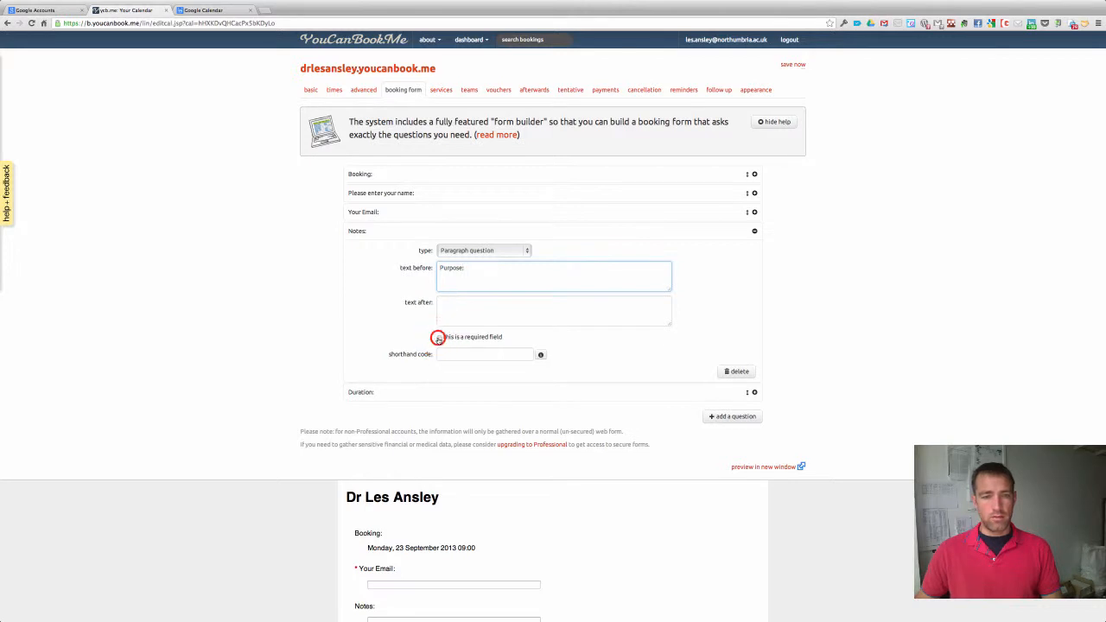
click(439, 337)
click(792, 64)
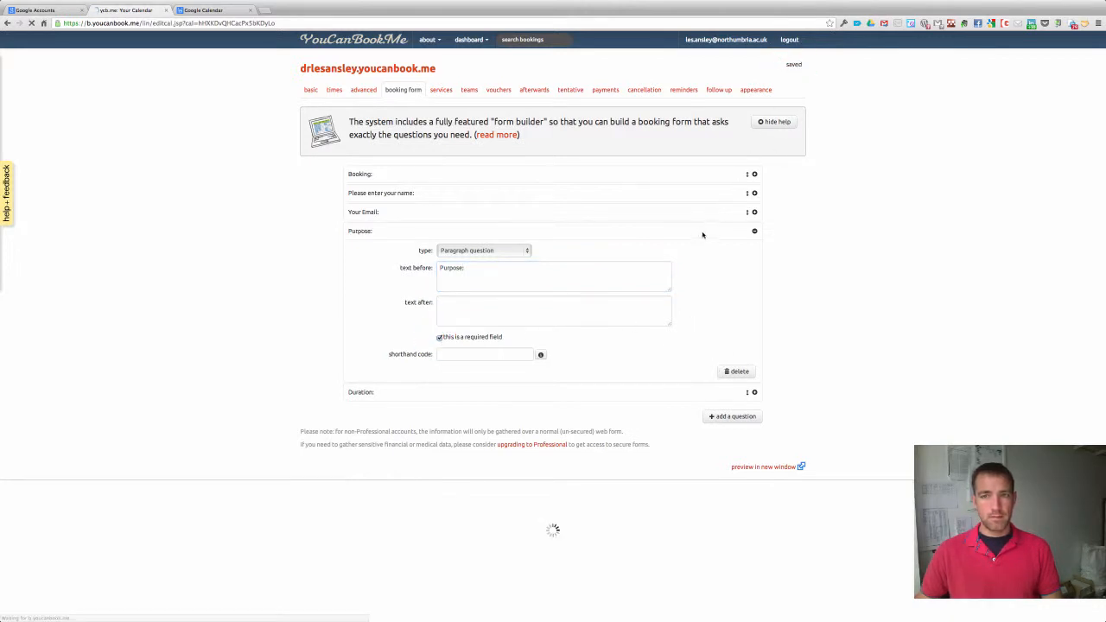
scroll(724, 270, down, 5)
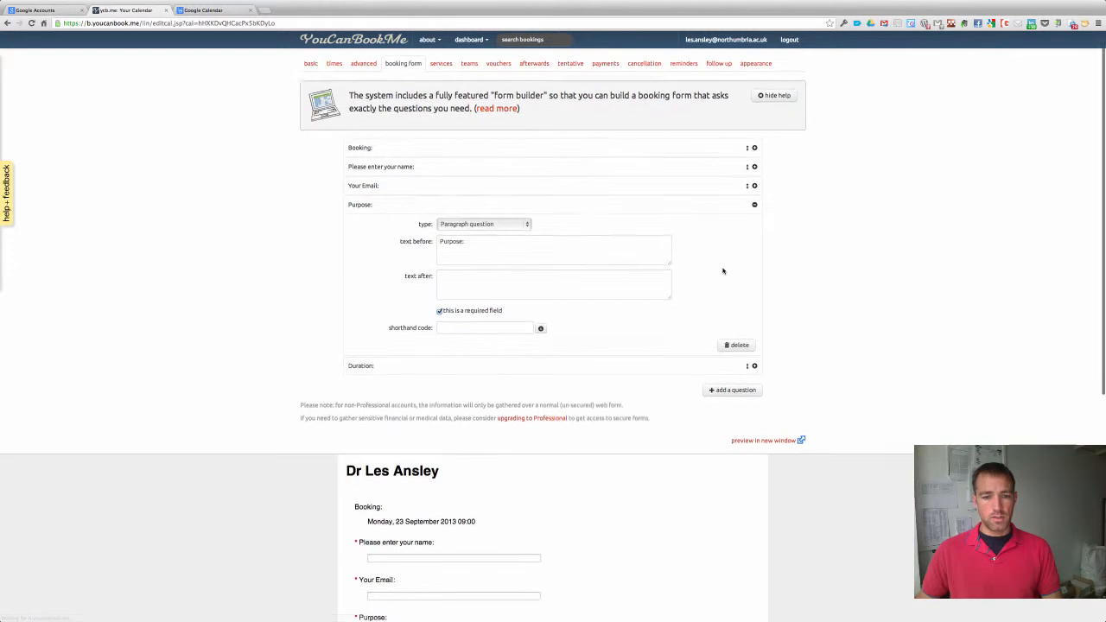
scroll(568, 323, down, 2)
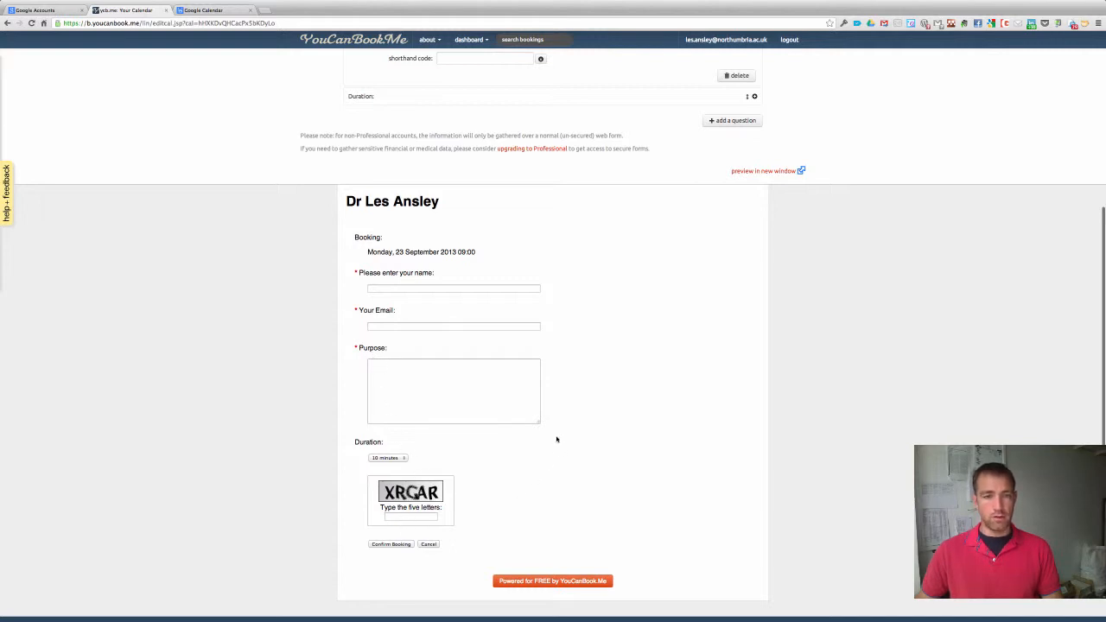
scroll(558, 436, up, 7)
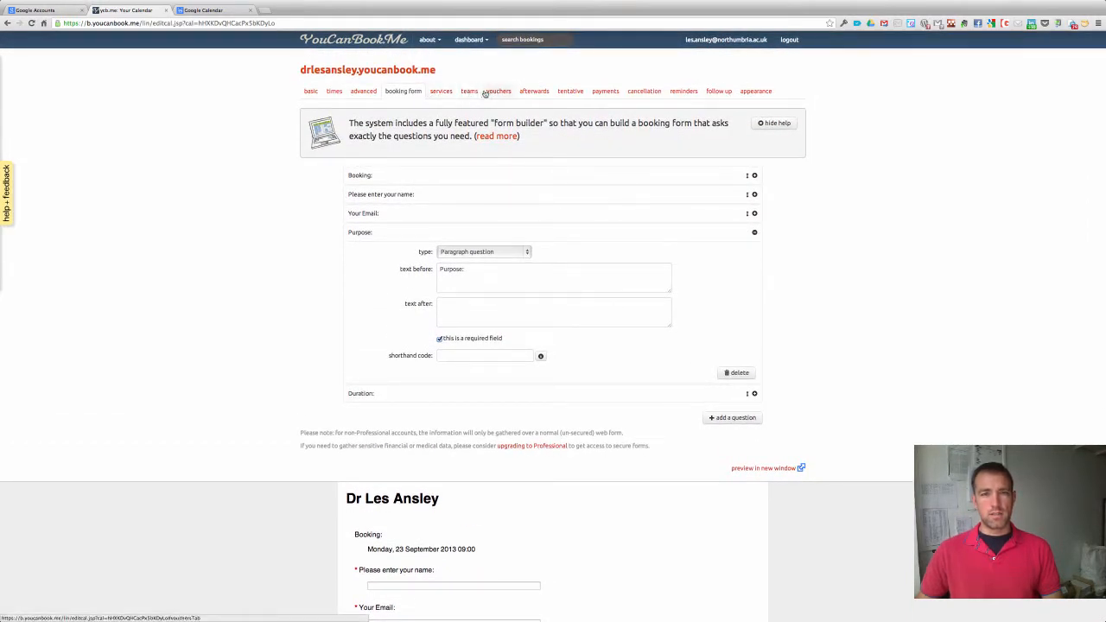
Limit cancellations to 1 hour before a booking, save, and return to basic settings.
click(644, 91)
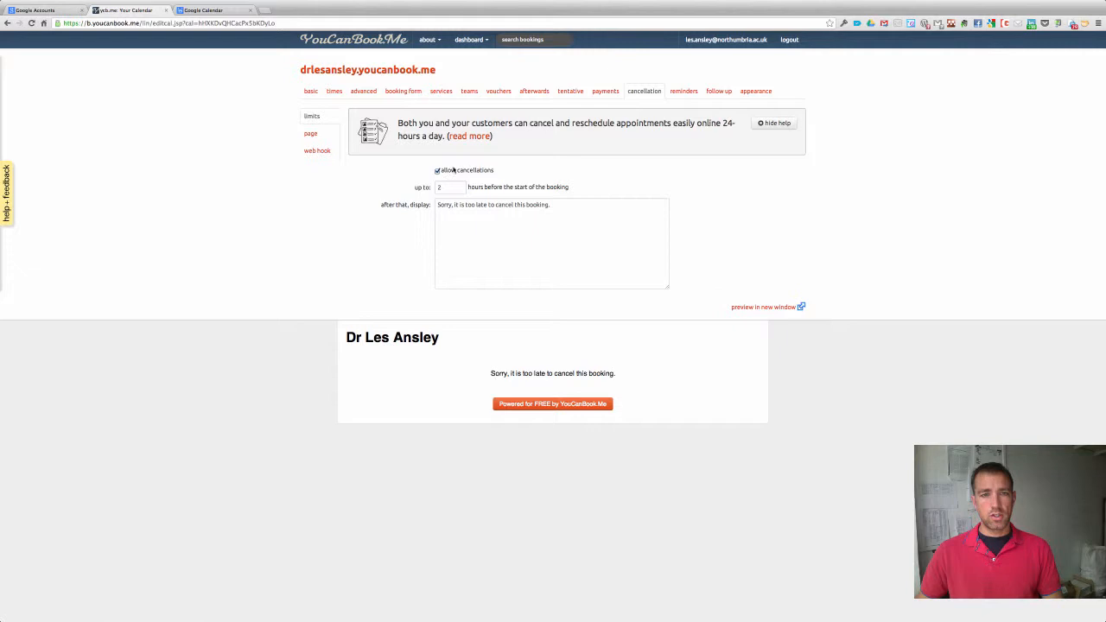
click(442, 186)
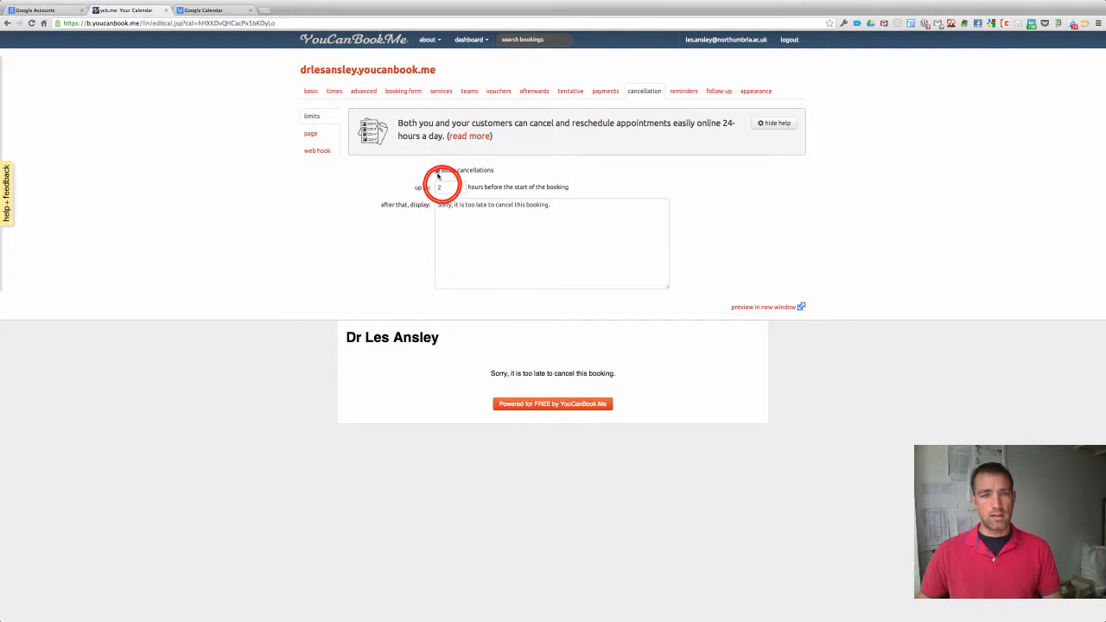
double_click(442, 186)
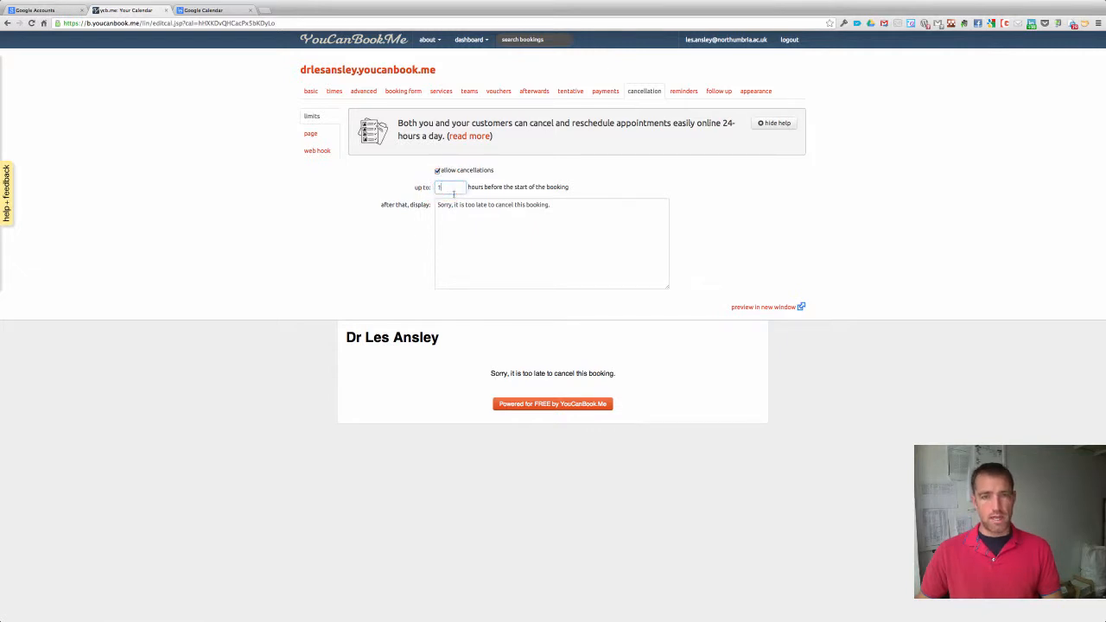
click(792, 66)
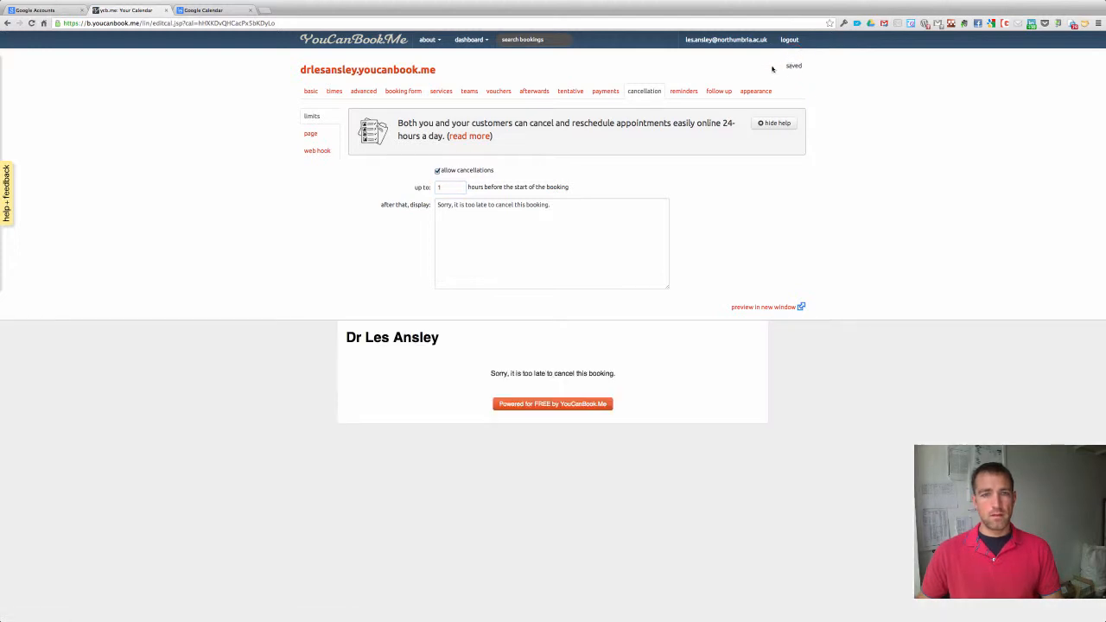
click(310, 91)
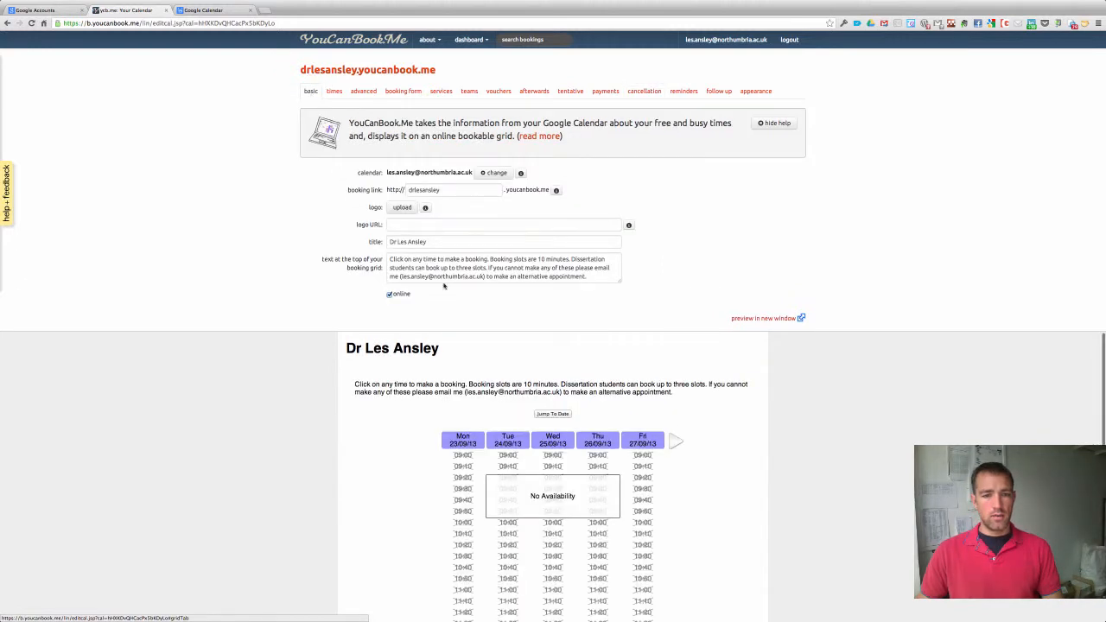
Scroll through the booking grid preview, then switch to the Google Calendar week view.
scroll(610, 384, down, 2)
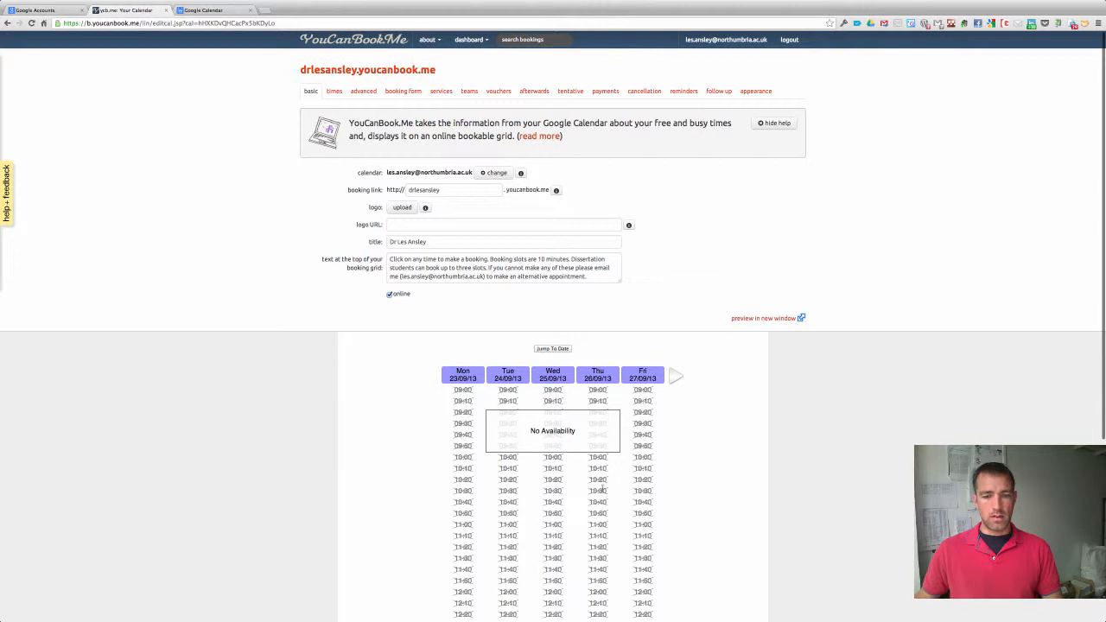
scroll(588, 479, up, 2)
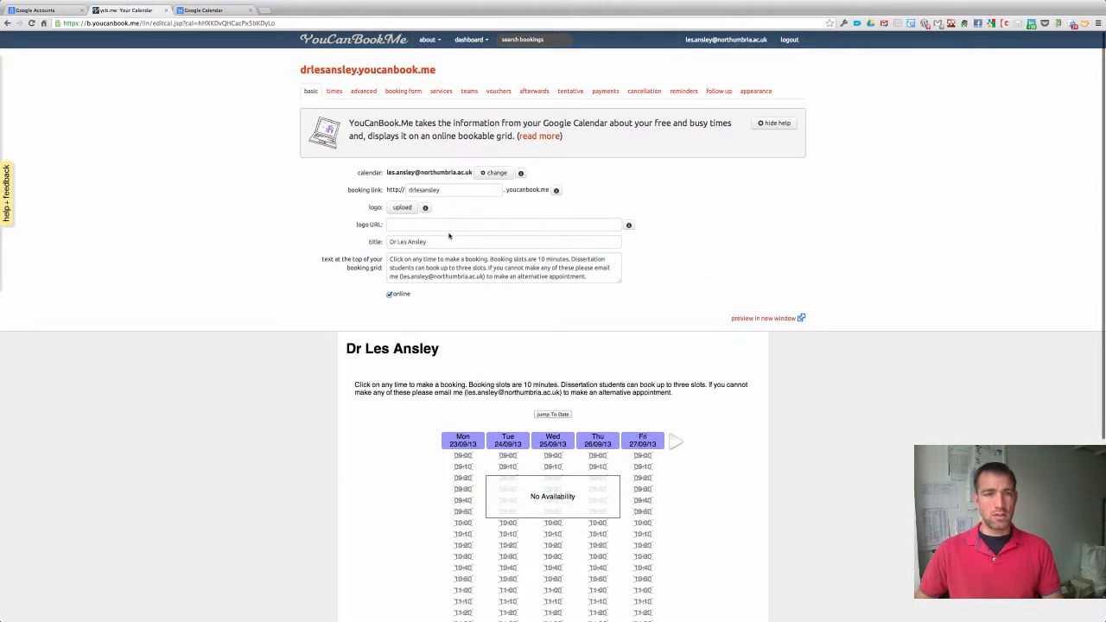
click(220, 10)
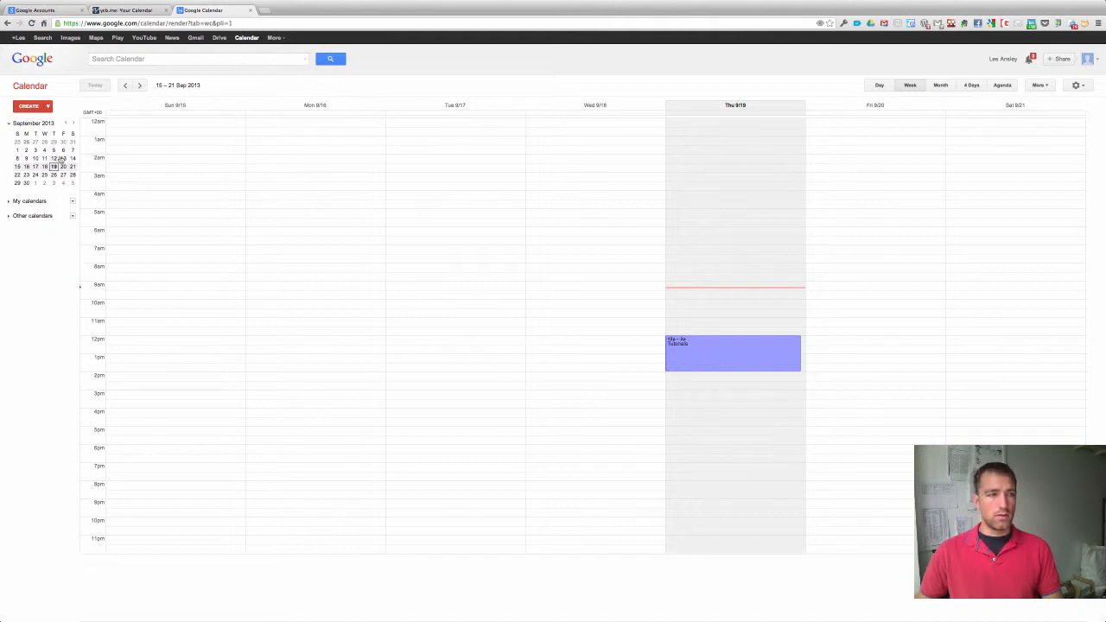
Add a Tutorials event on Monday 23 September from 9 to 11am, shown as available.
click(26, 175)
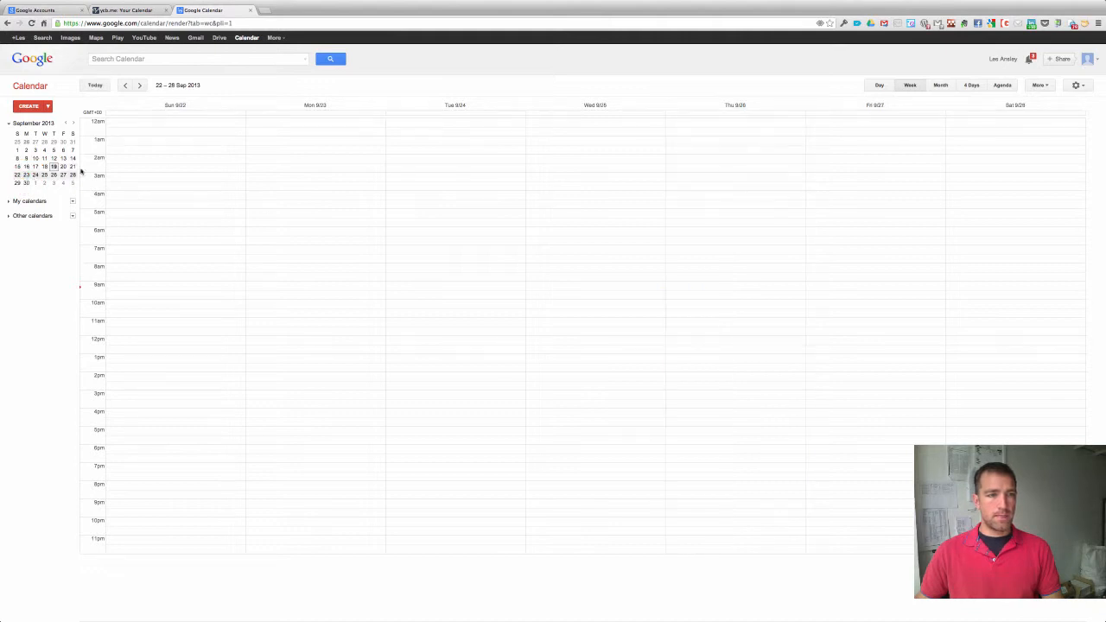
click(291, 287)
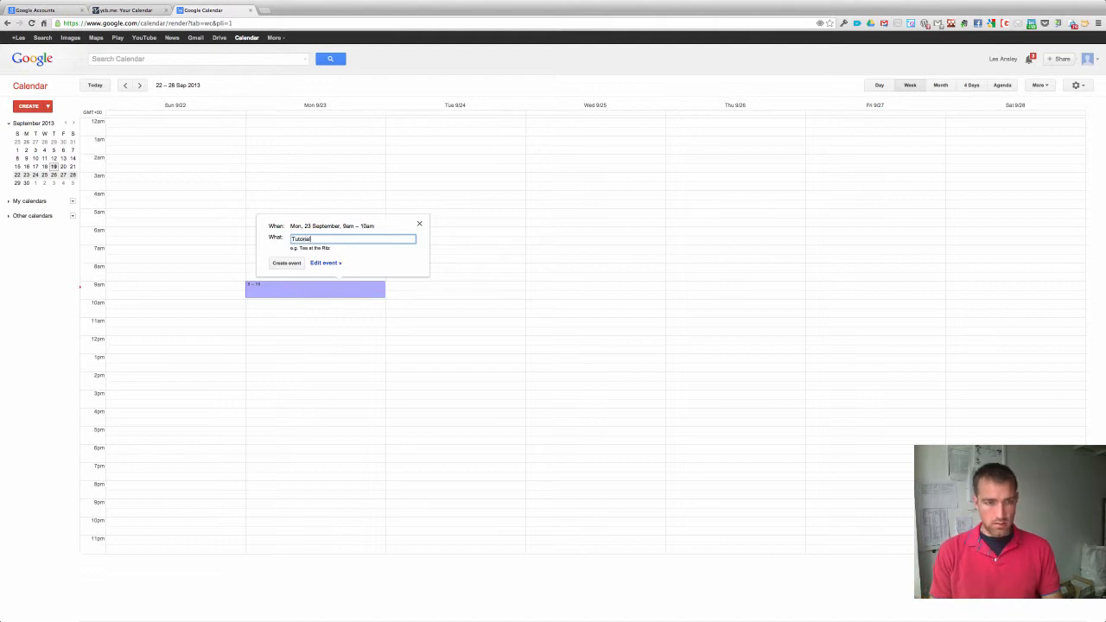
click(325, 262)
click(113, 125)
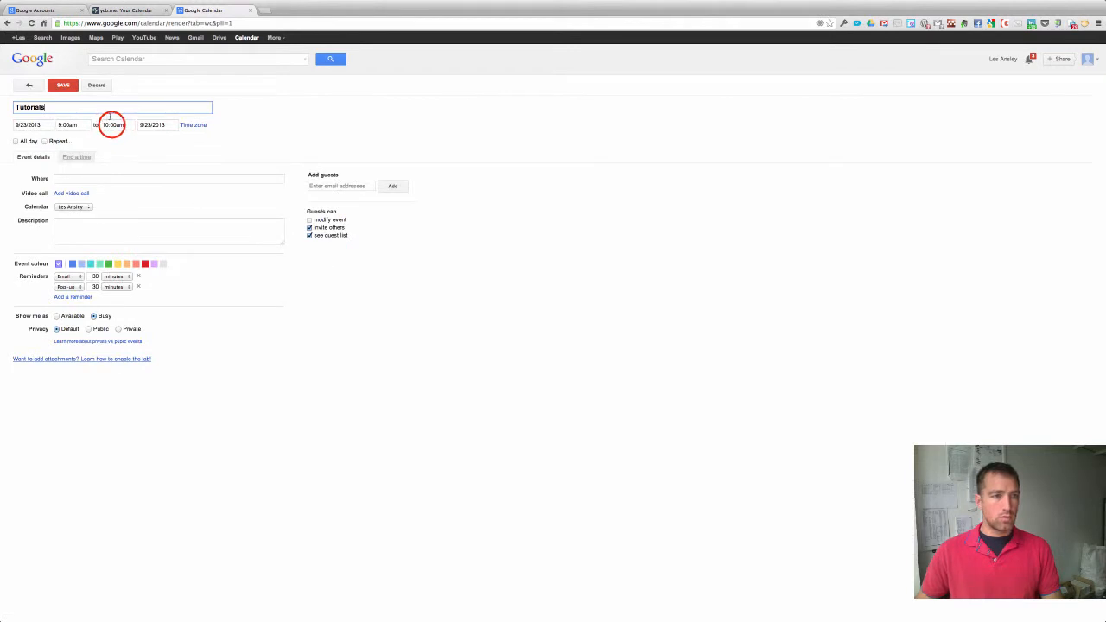
click(112, 170)
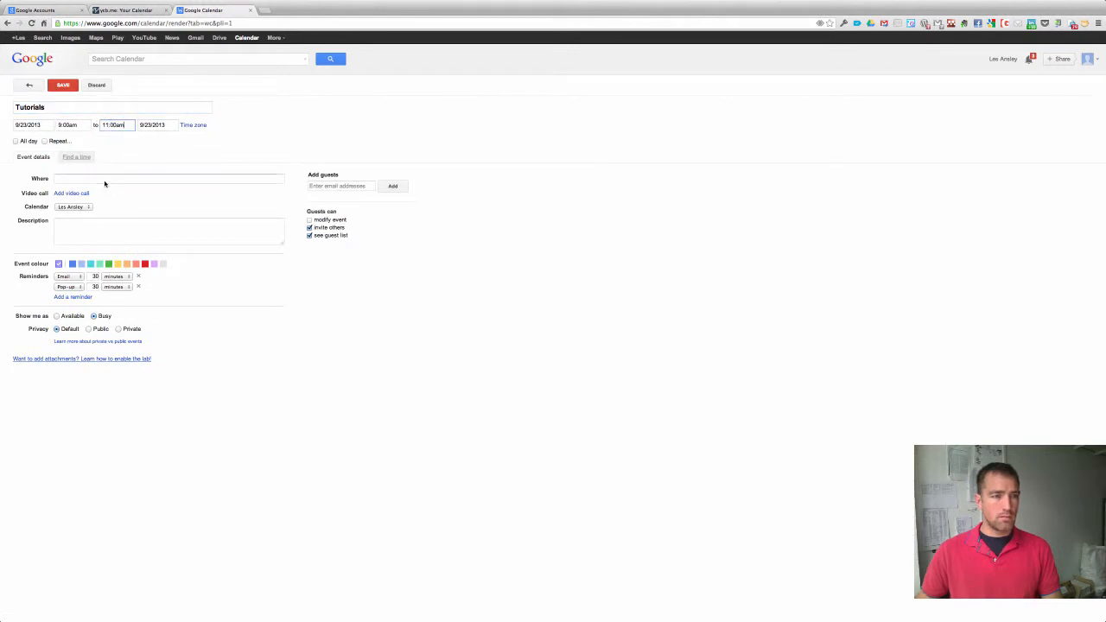
click(56, 315)
click(63, 85)
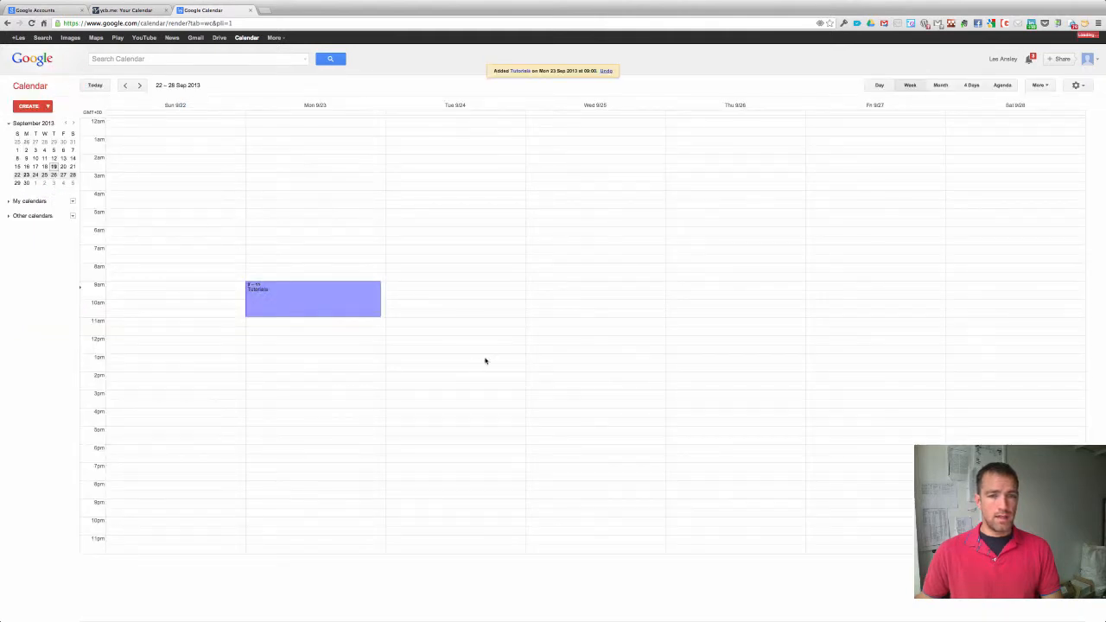
Add a Tutorials event on Wednesday 25 September from 1 to 3pm, shown as available.
click(563, 356)
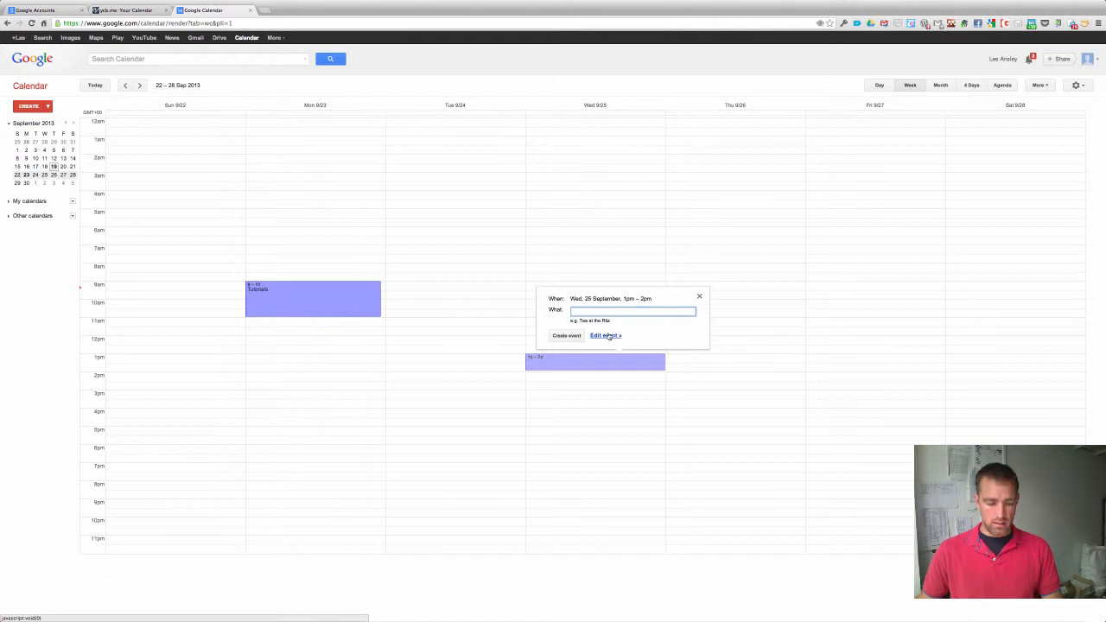
text(Tutori)
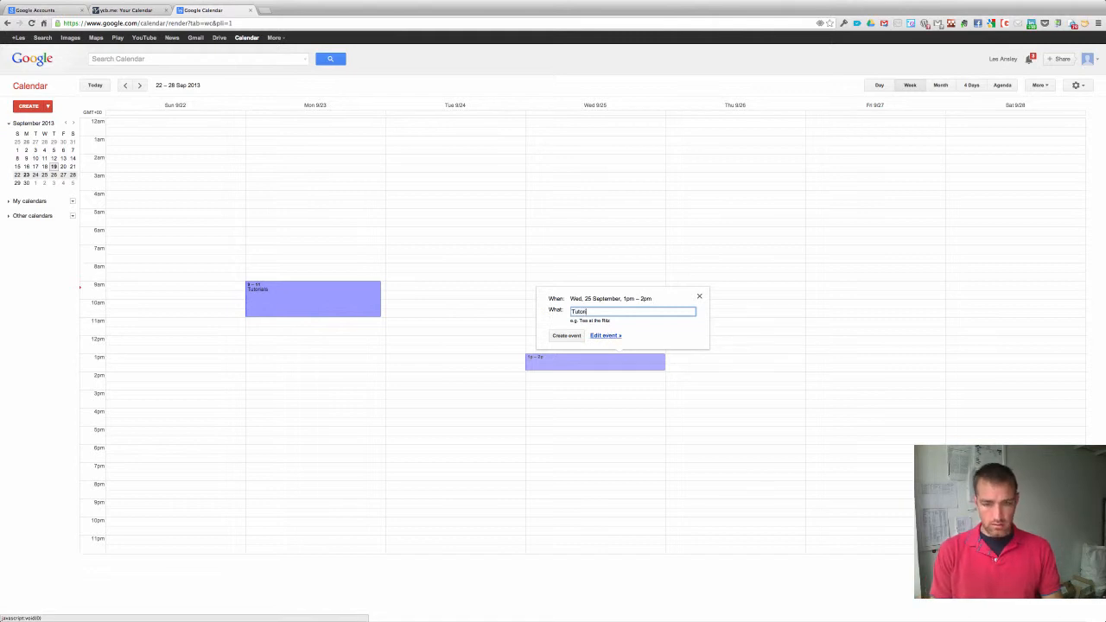
text(als)
click(604, 336)
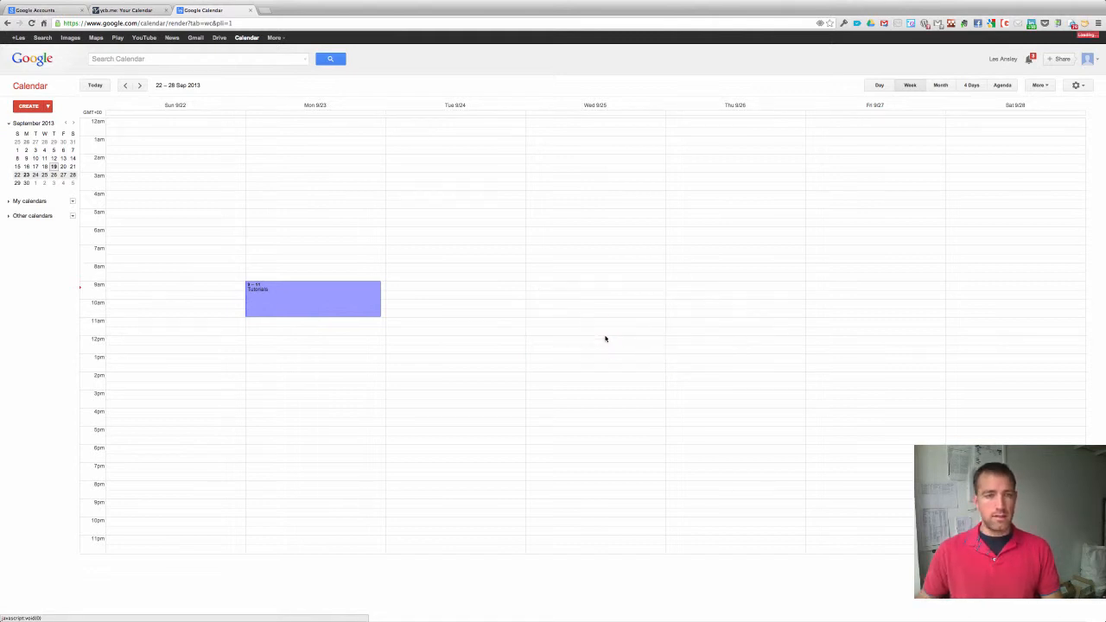
click(117, 126)
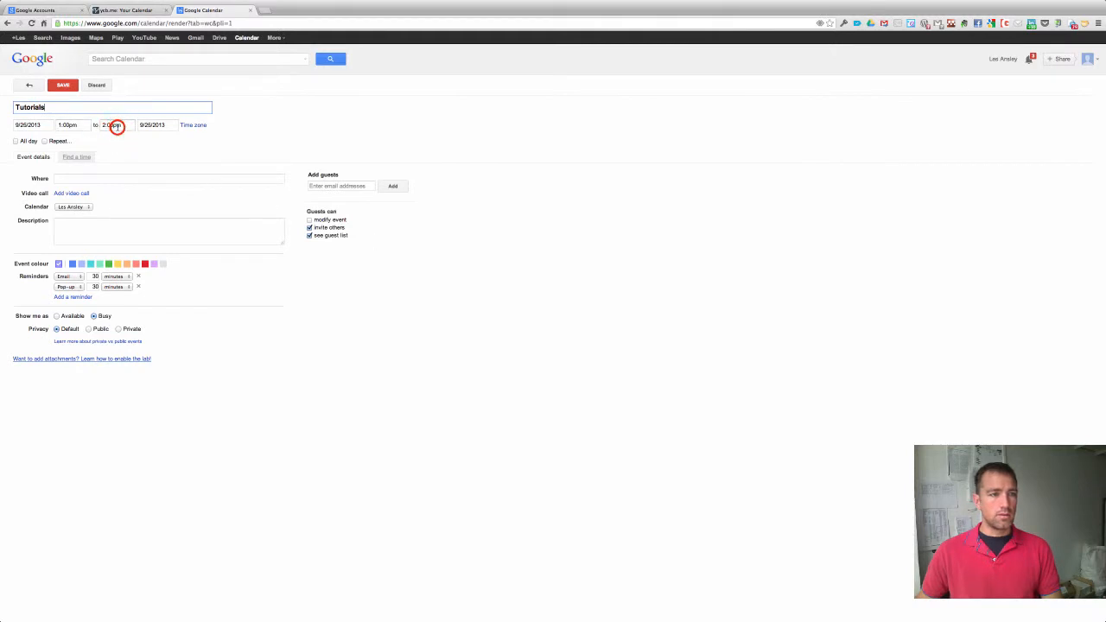
click(117, 176)
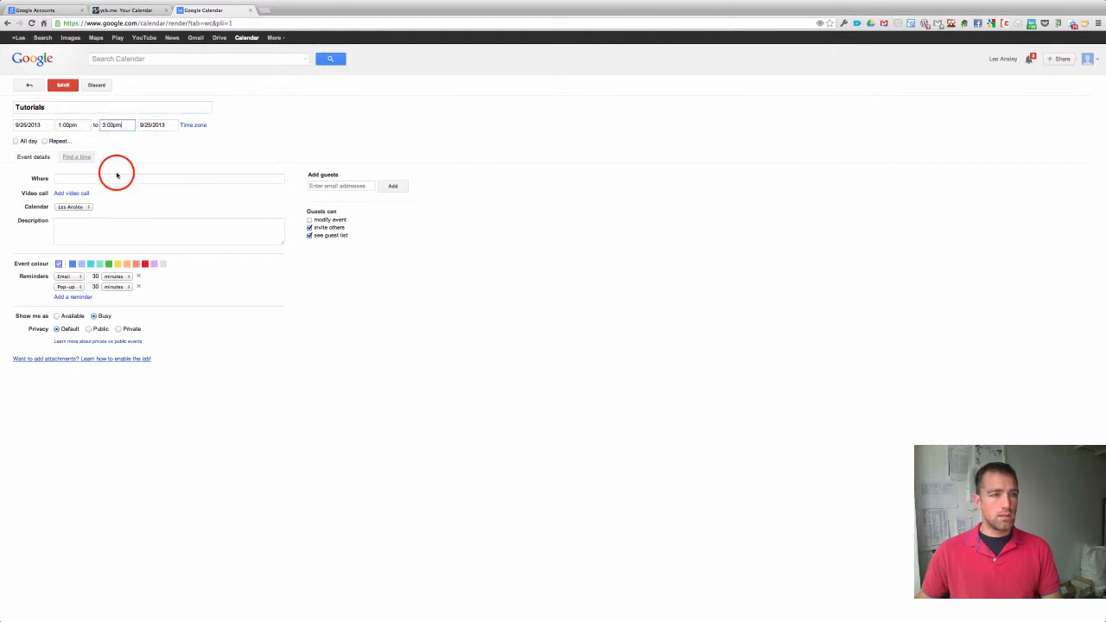
click(57, 317)
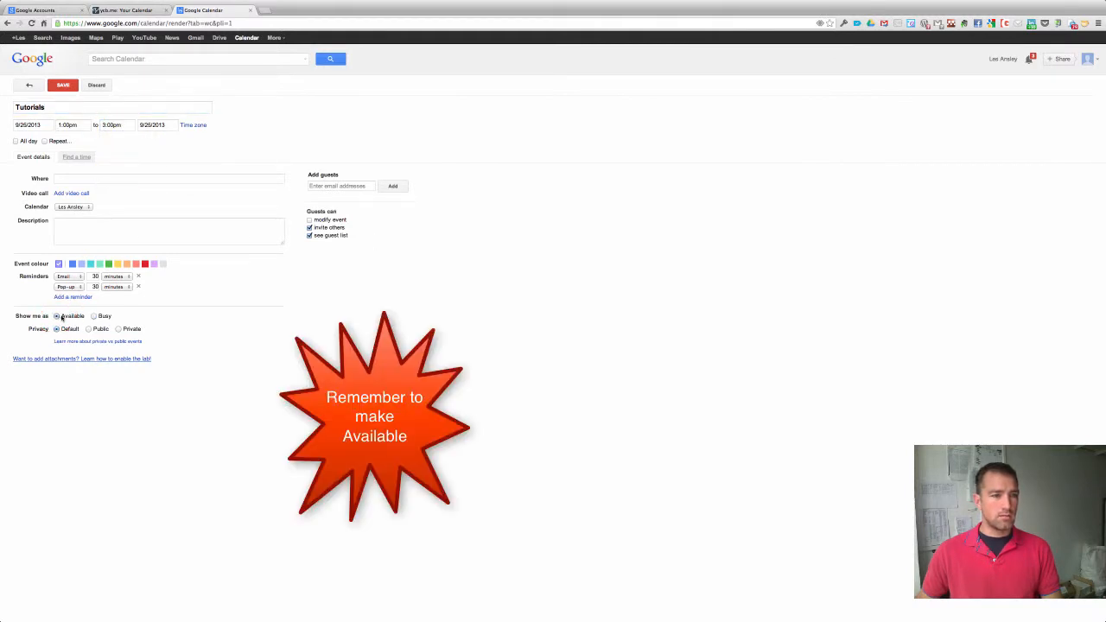
click(63, 85)
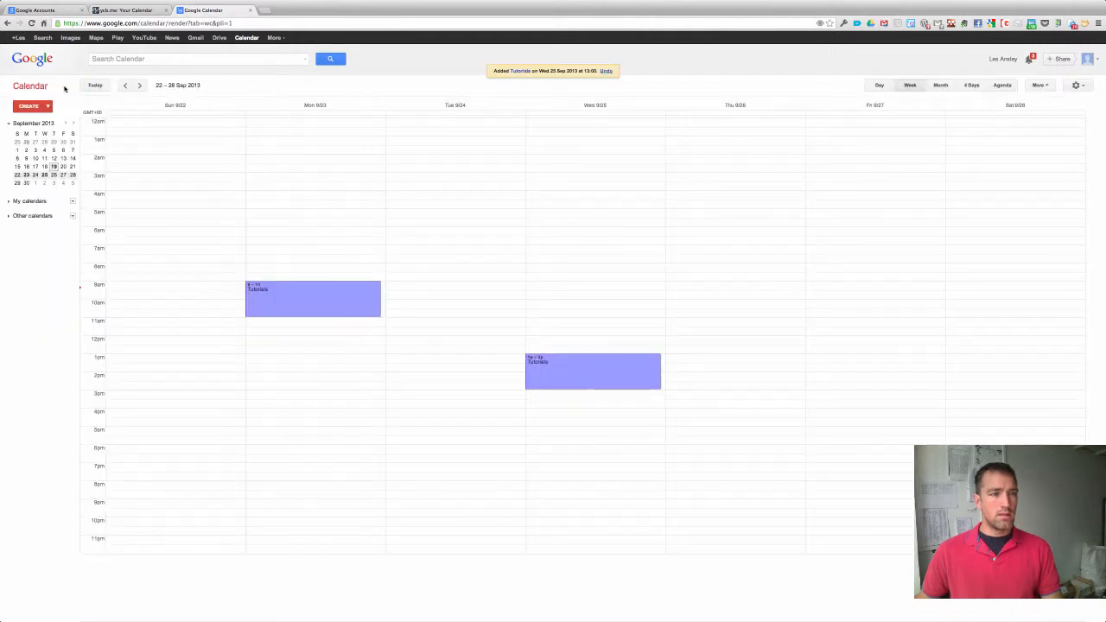
click(137, 11)
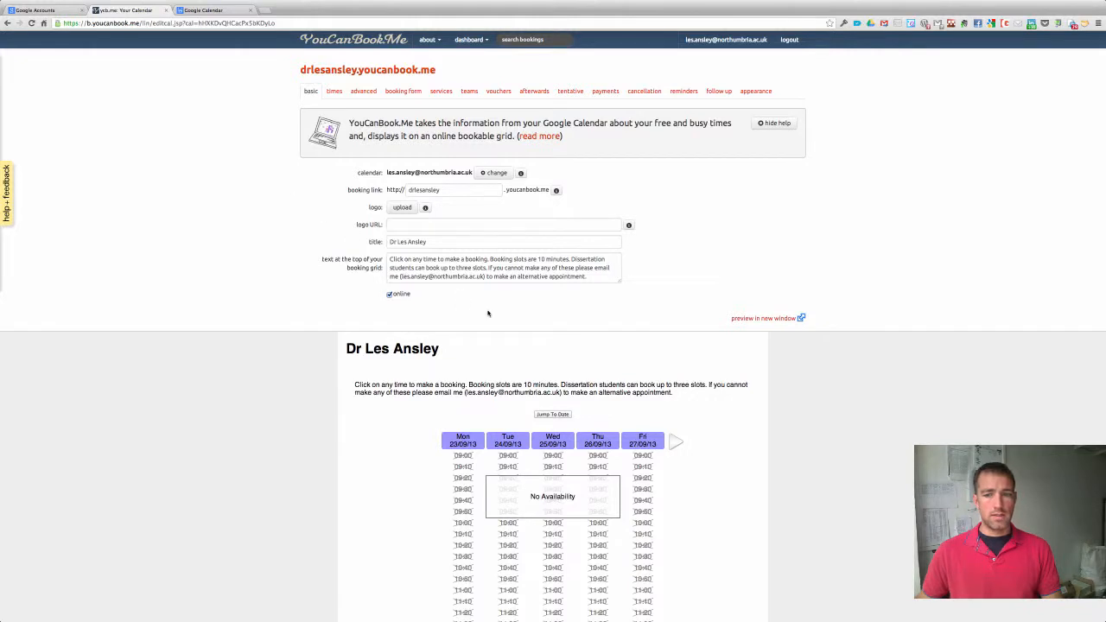
Preview the booking page and open the Wednesday 13:00 slot, keeping the 10-minute duration.
click(770, 319)
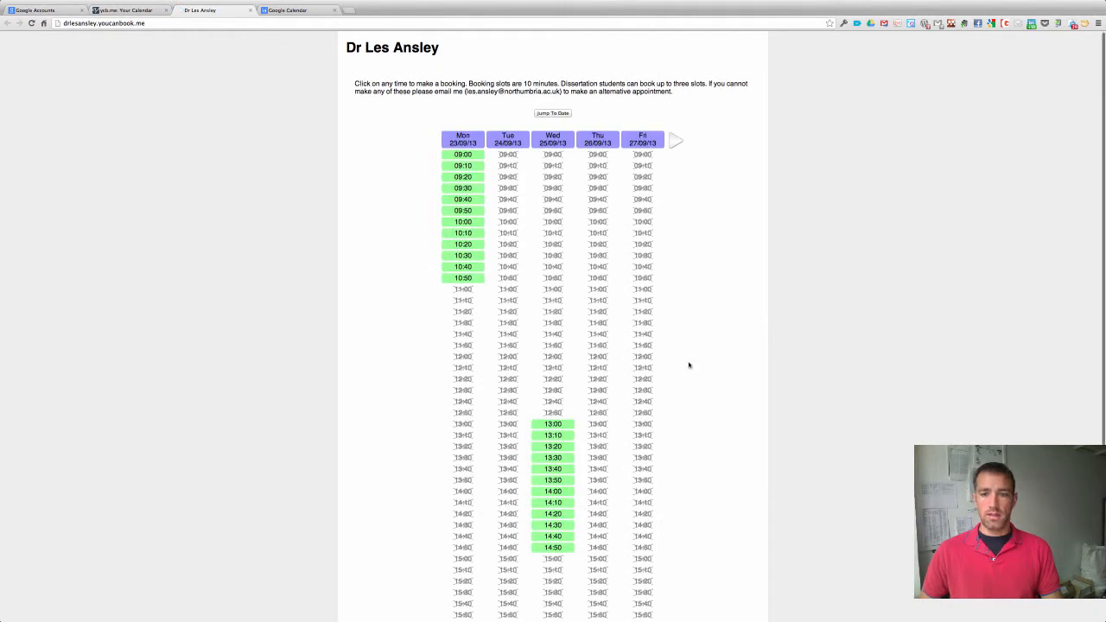
click(554, 425)
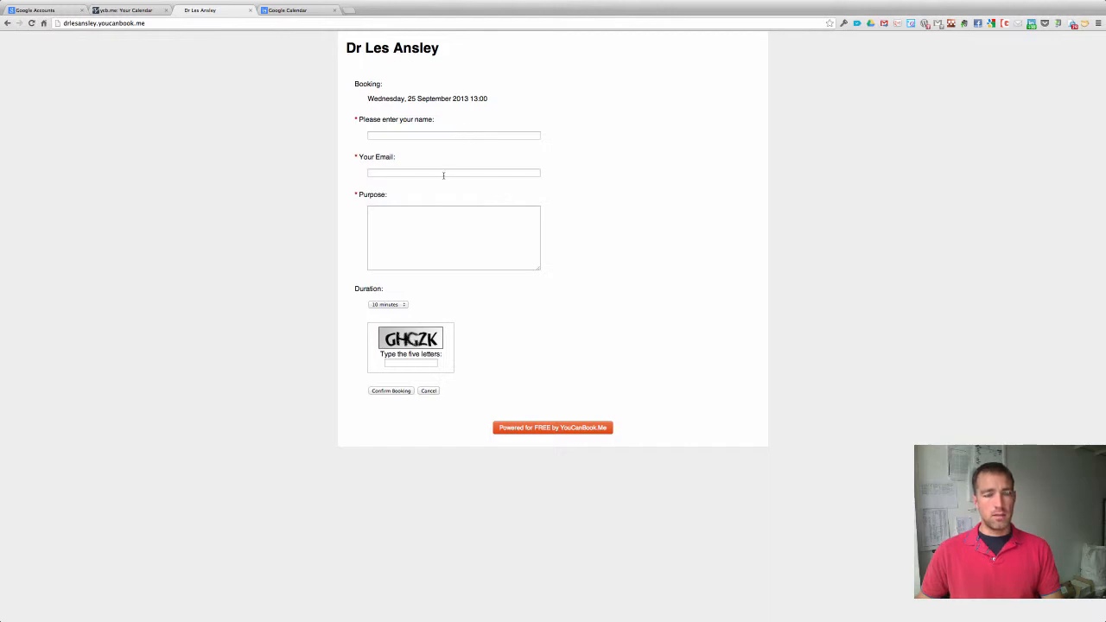
click(398, 305)
click(397, 305)
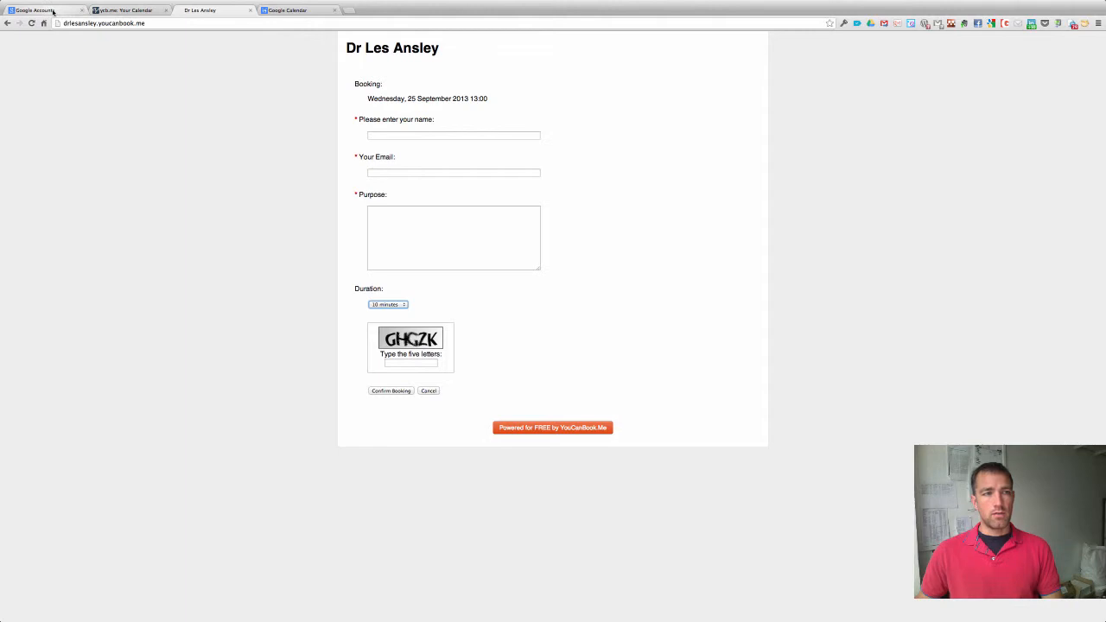
click(292, 10)
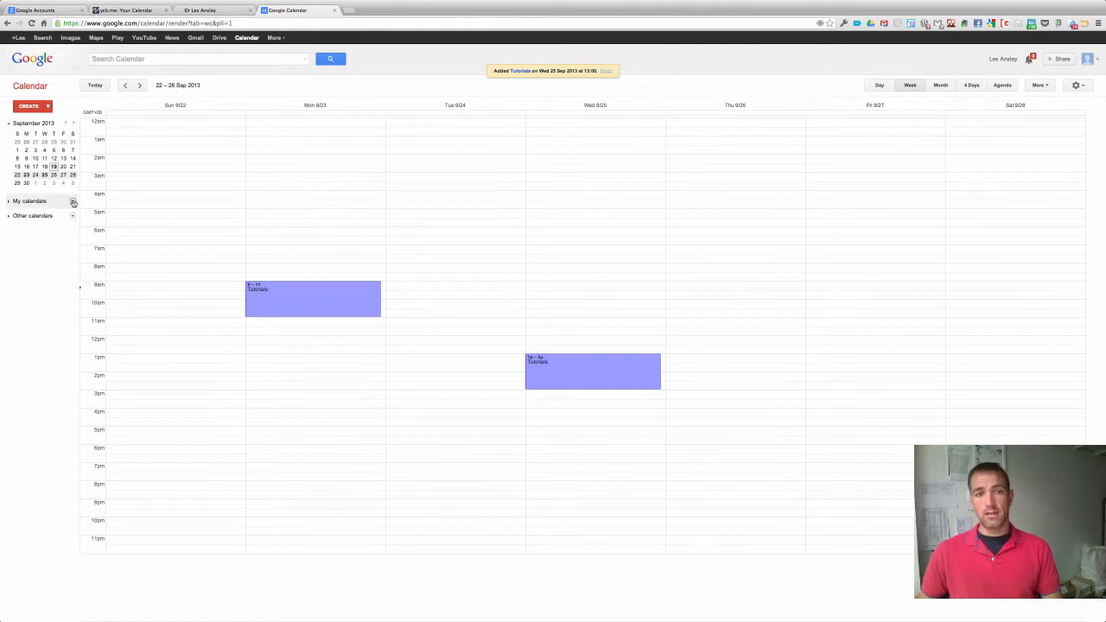
Open the personal calendar's settings from the My calendars list.
click(73, 201)
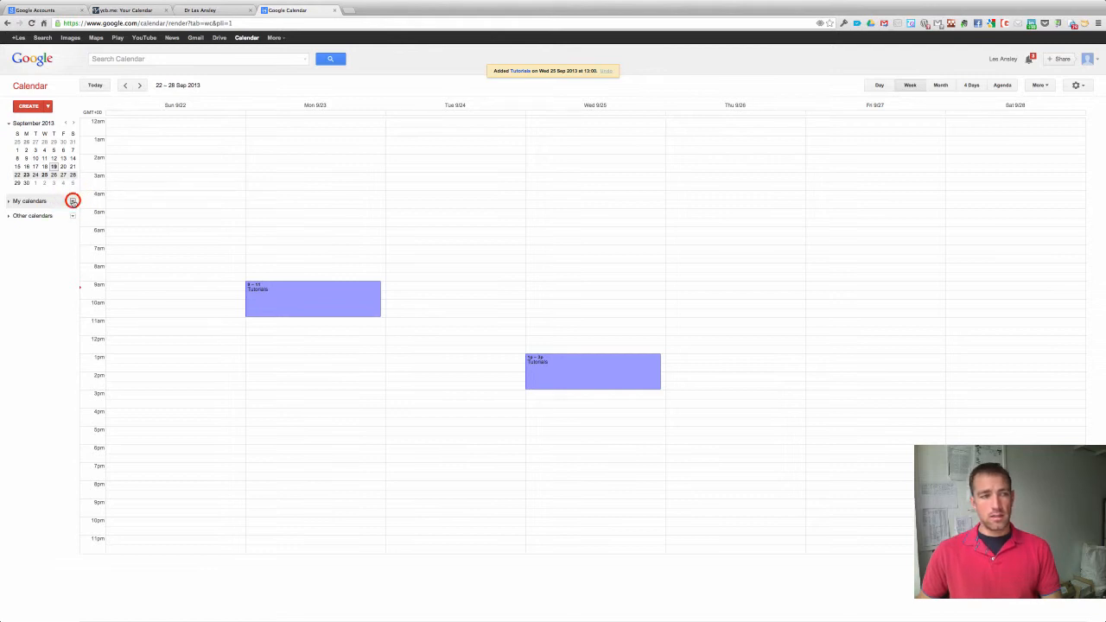
click(9, 201)
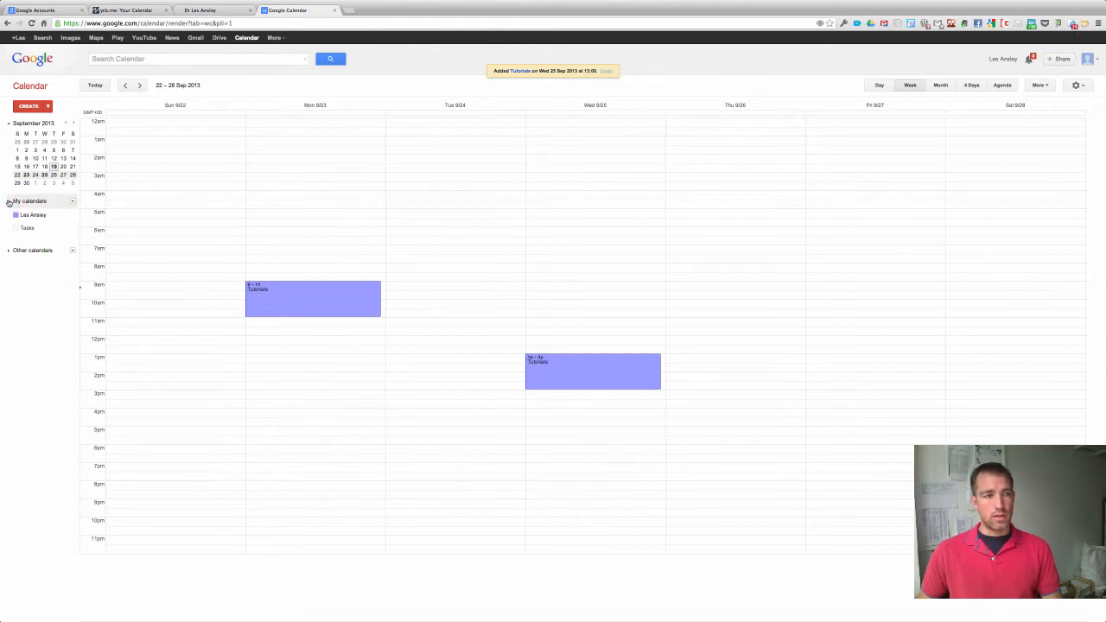
click(9, 202)
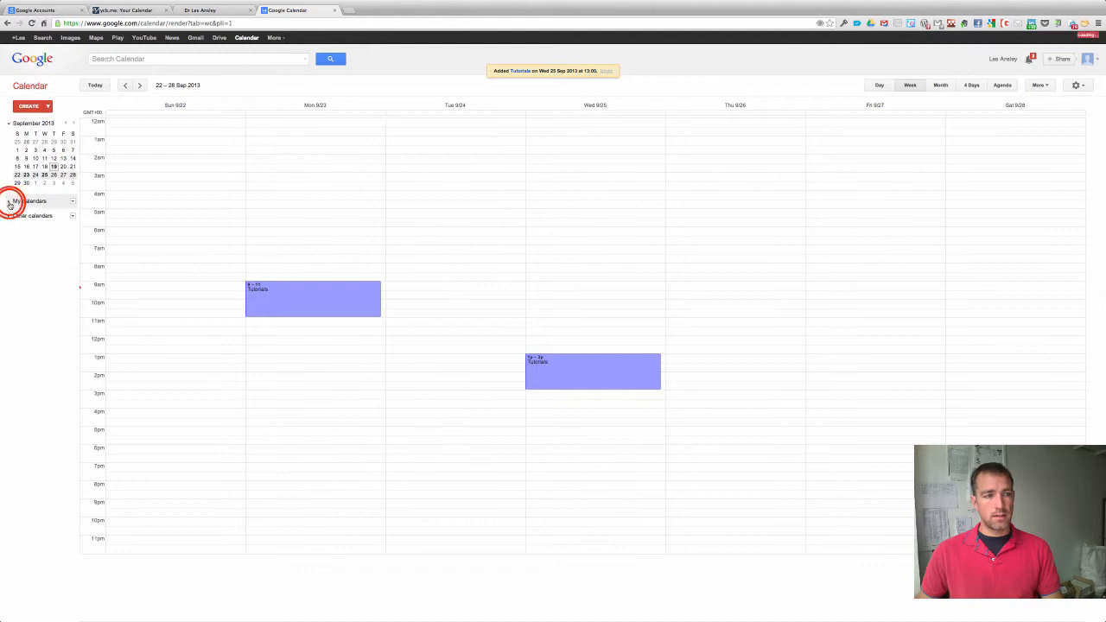
click(8, 201)
click(72, 215)
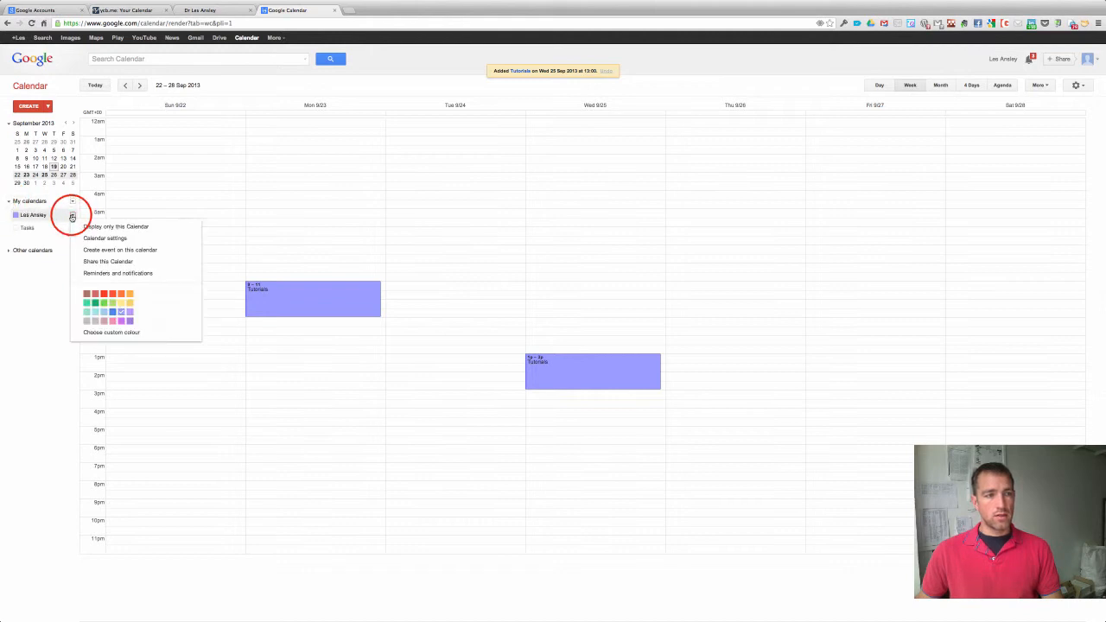
click(104, 239)
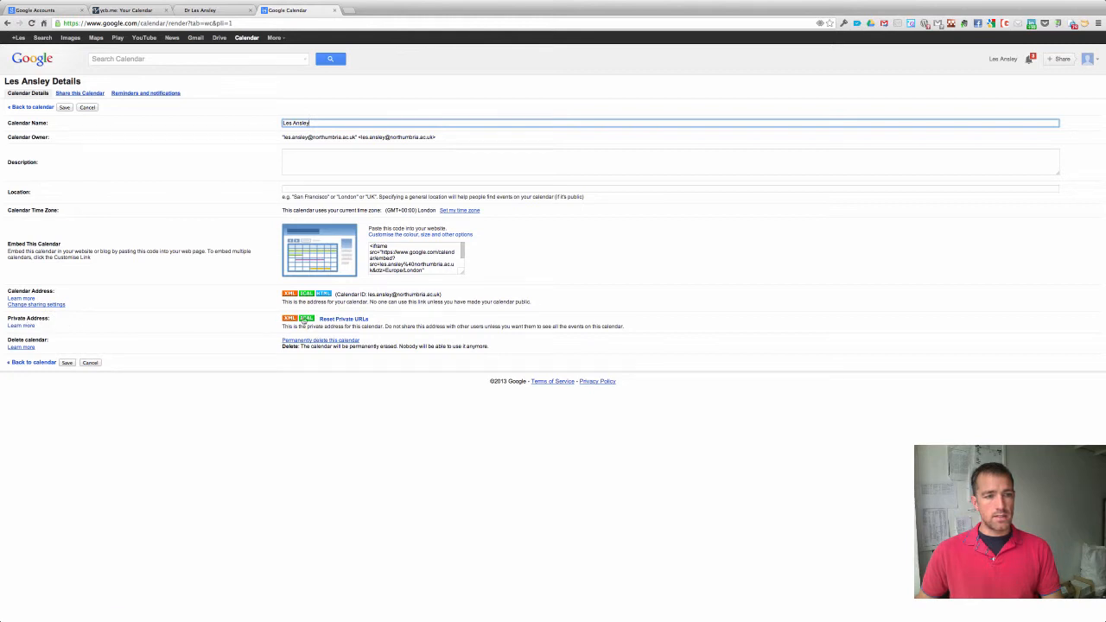
Copy the private iCal address, then close the Google Calendar and booking preview tabs.
click(307, 318)
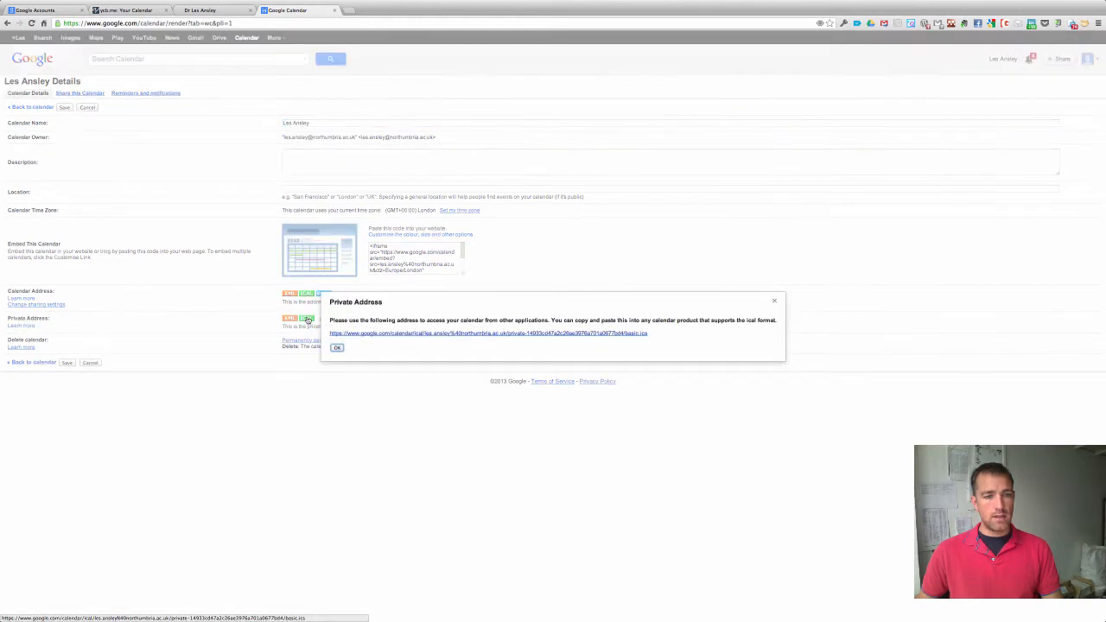
right_click(377, 336)
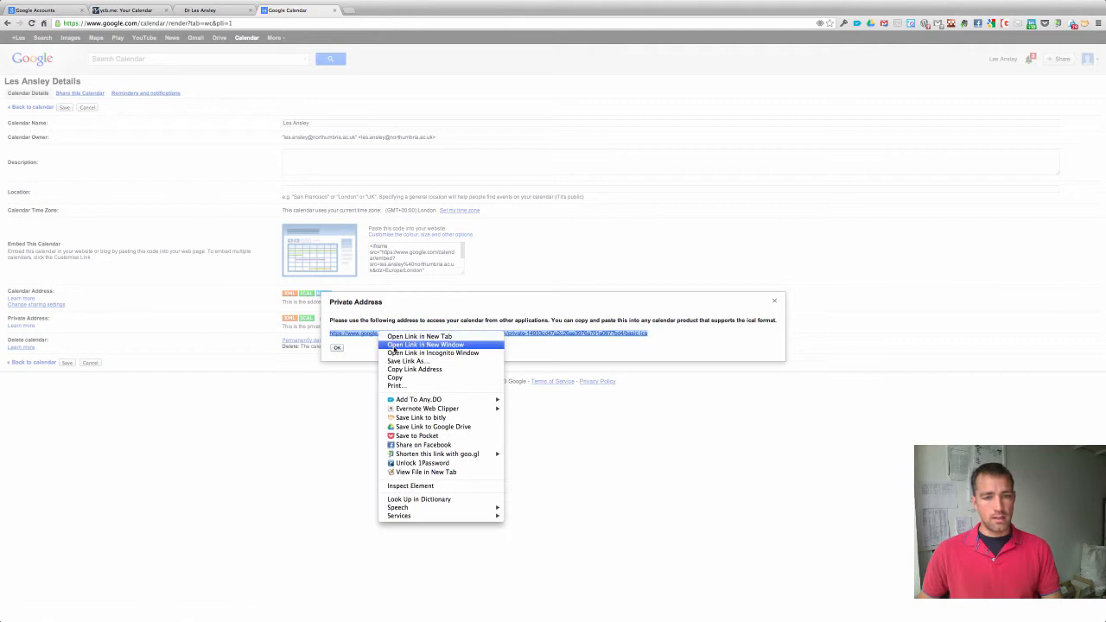
click(406, 369)
click(337, 348)
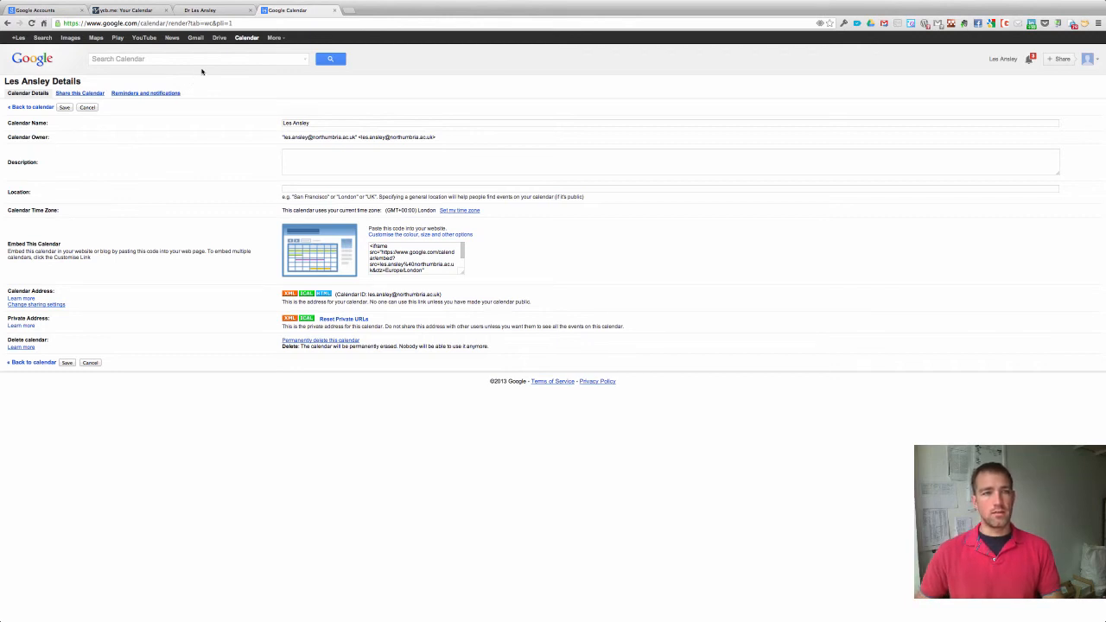
click(335, 11)
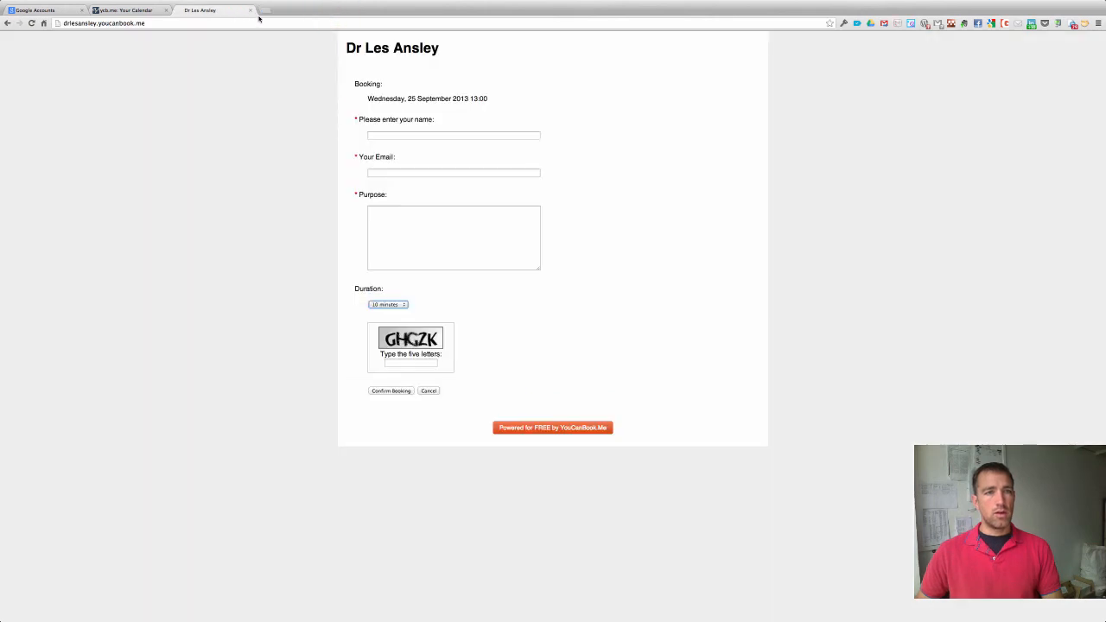
click(249, 10)
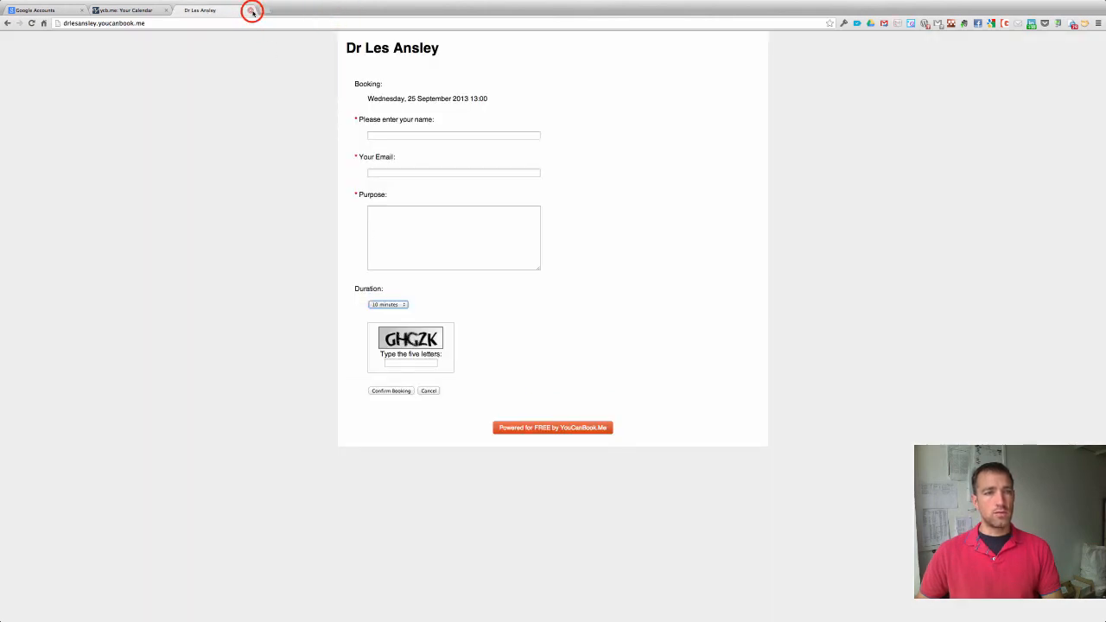